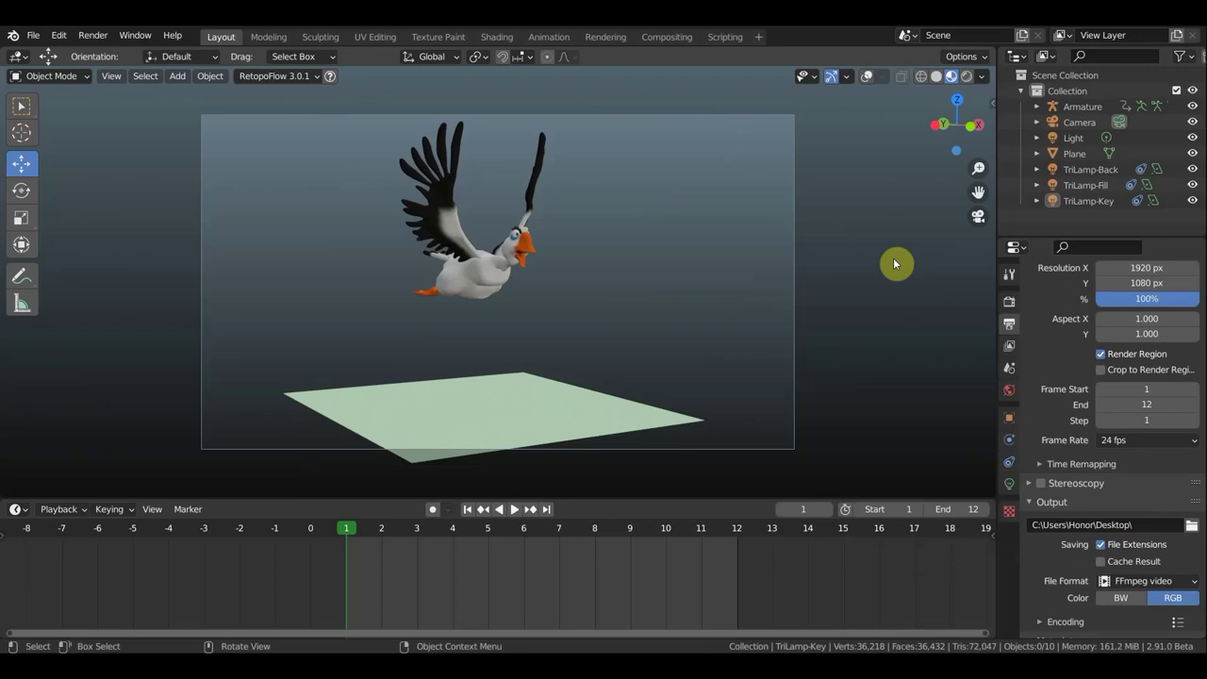
Step: Show viewport overlays, select the goose armature and bring up its Bone properties with the Wiggle Bone panel
left_click(866, 75)
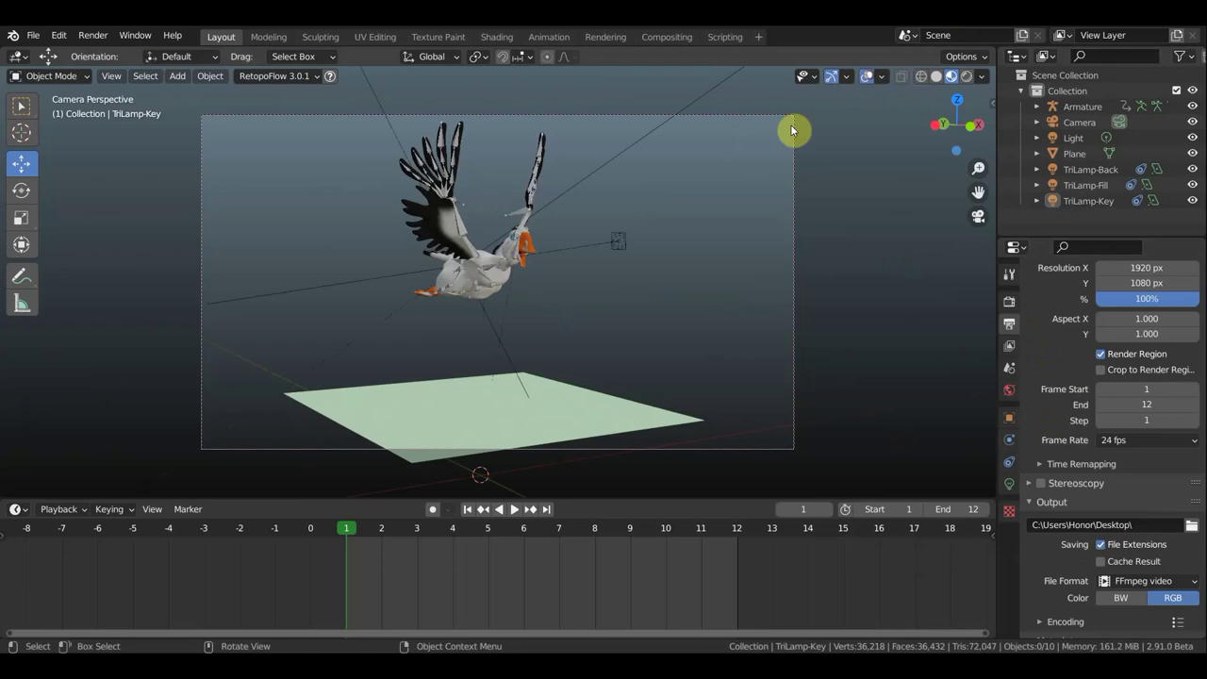
left_click(447, 143)
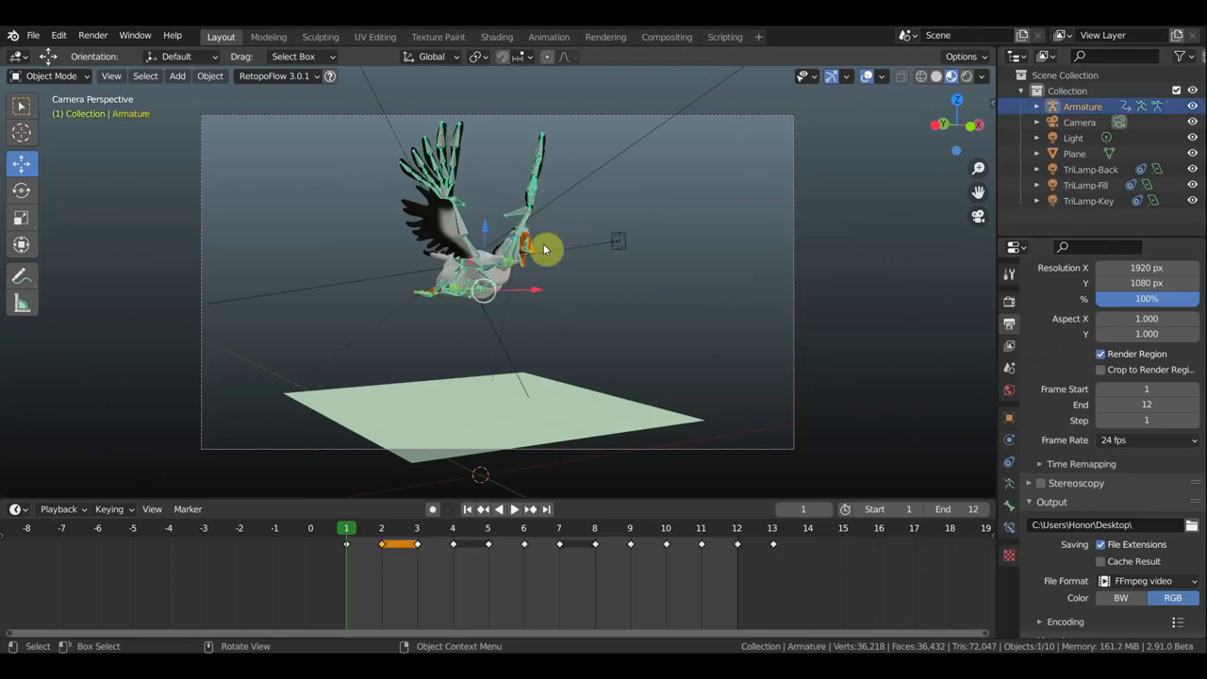
left_click(1010, 510)
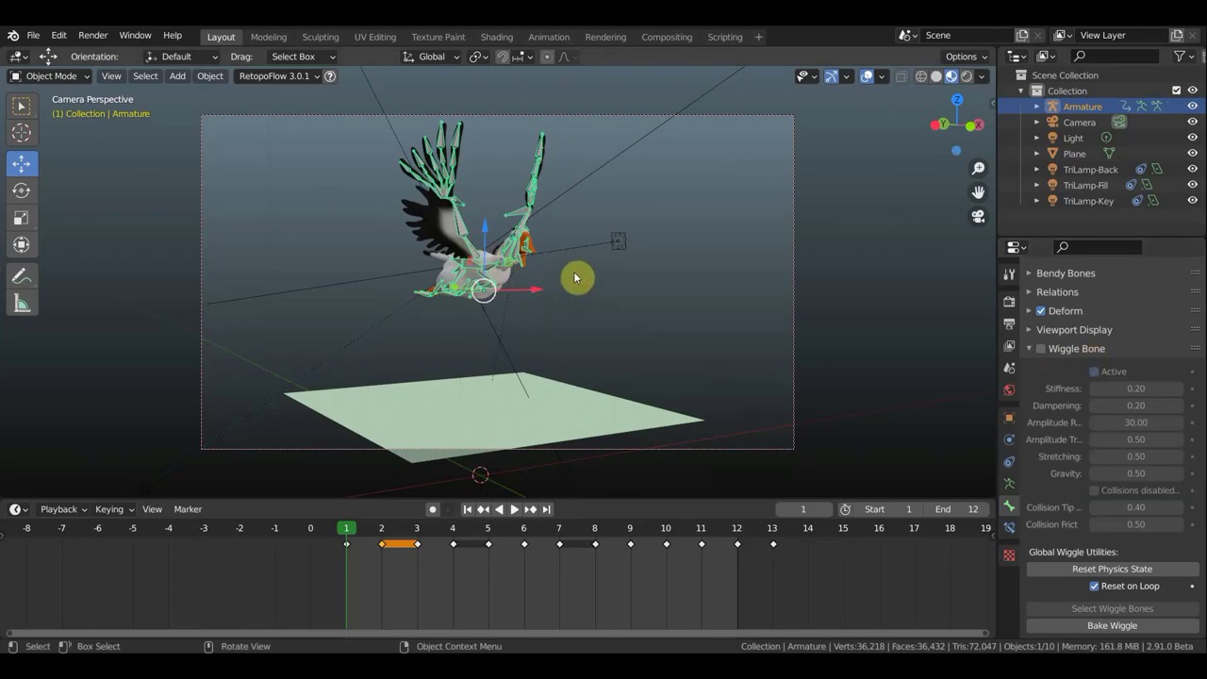
left_click(59, 36)
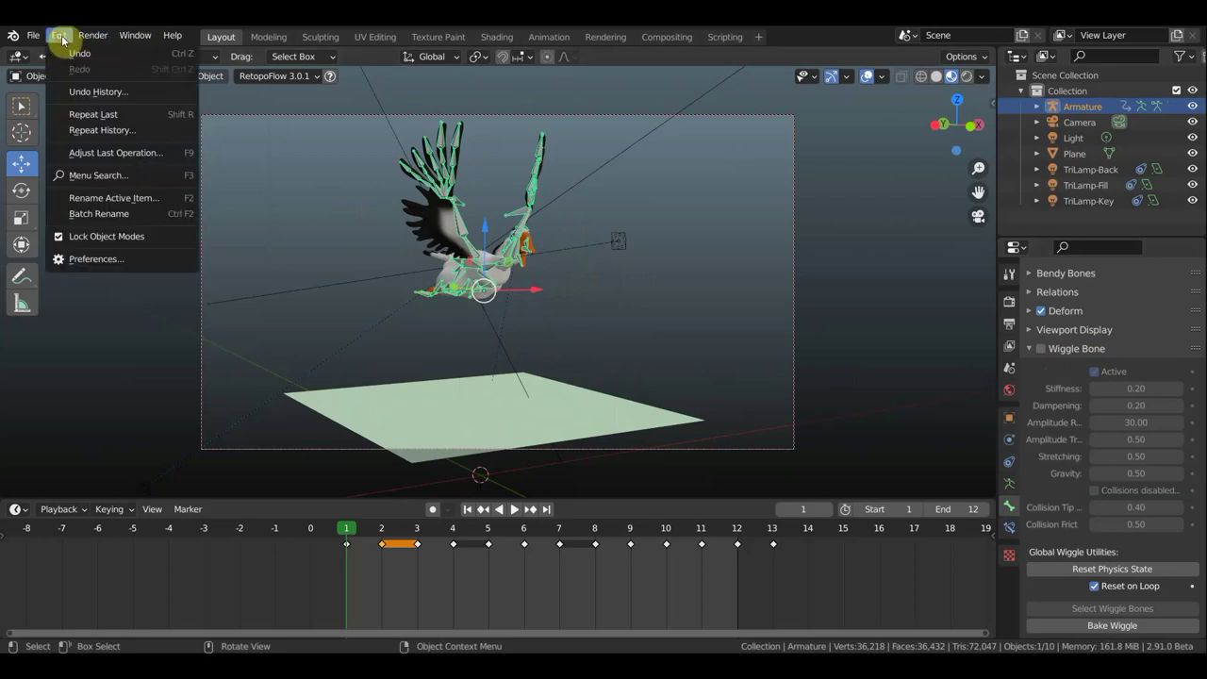
left_click(105, 260)
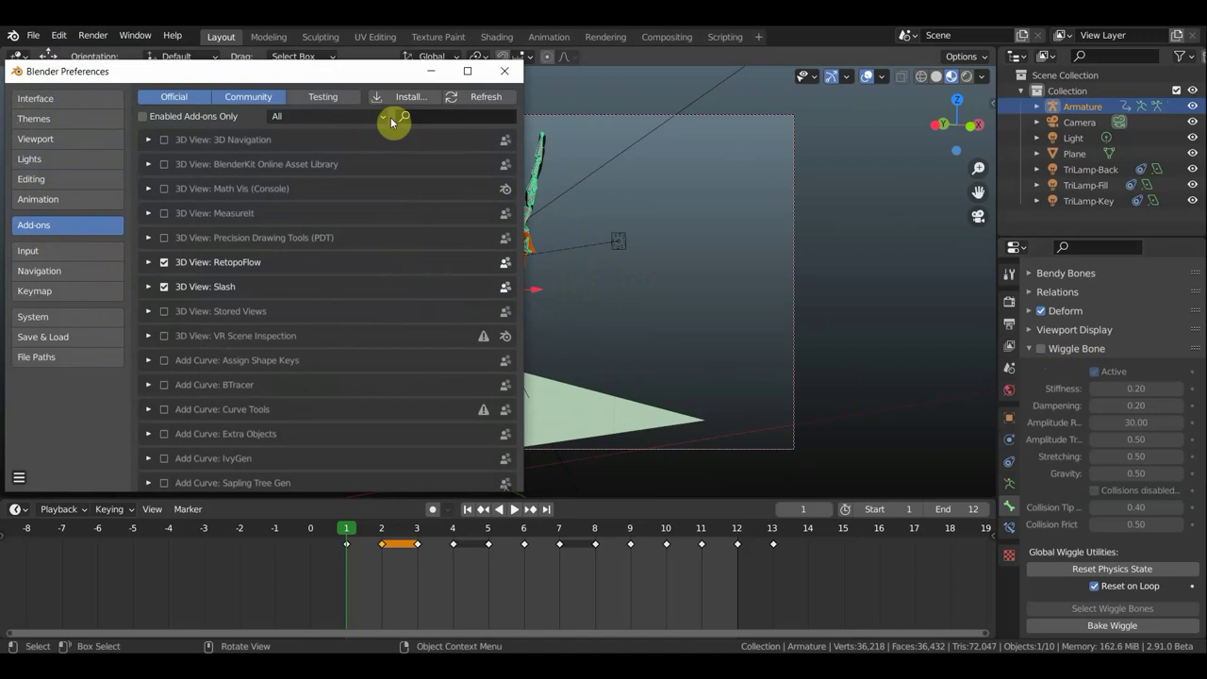
left_click(506, 75)
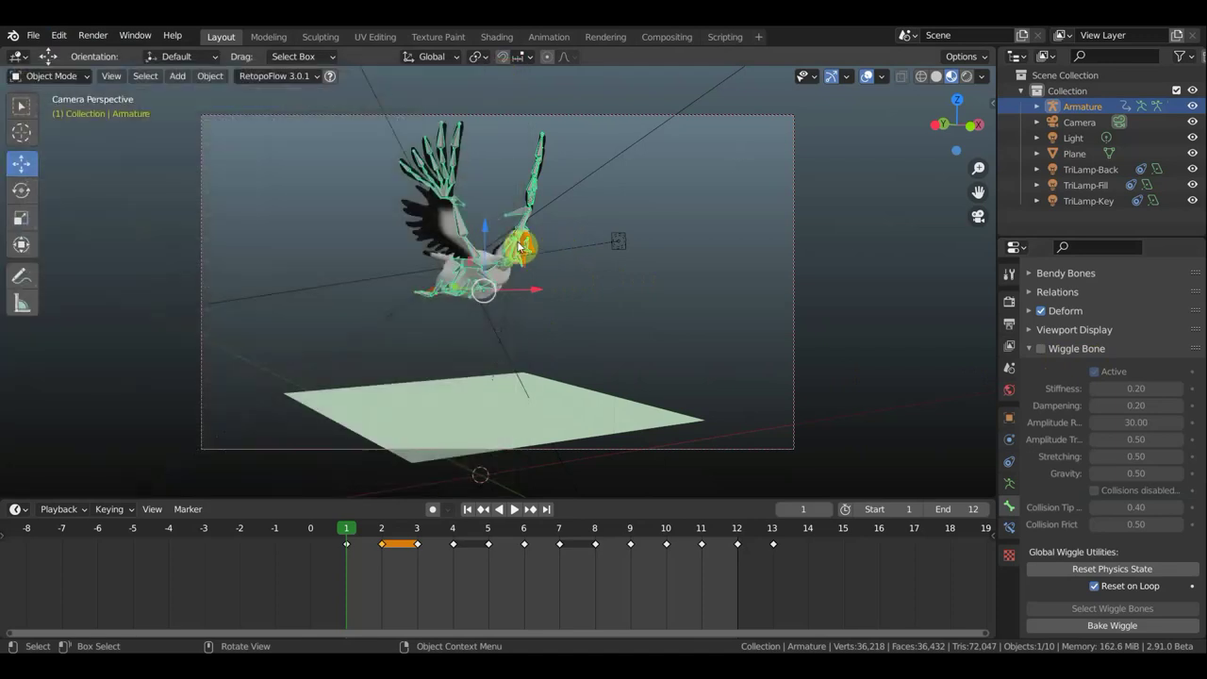
Step: View the goose from the front, orbit to an angle and switch the armature to Pose Mode
key("KP_1")
scroll(566, 279, "up", 4)
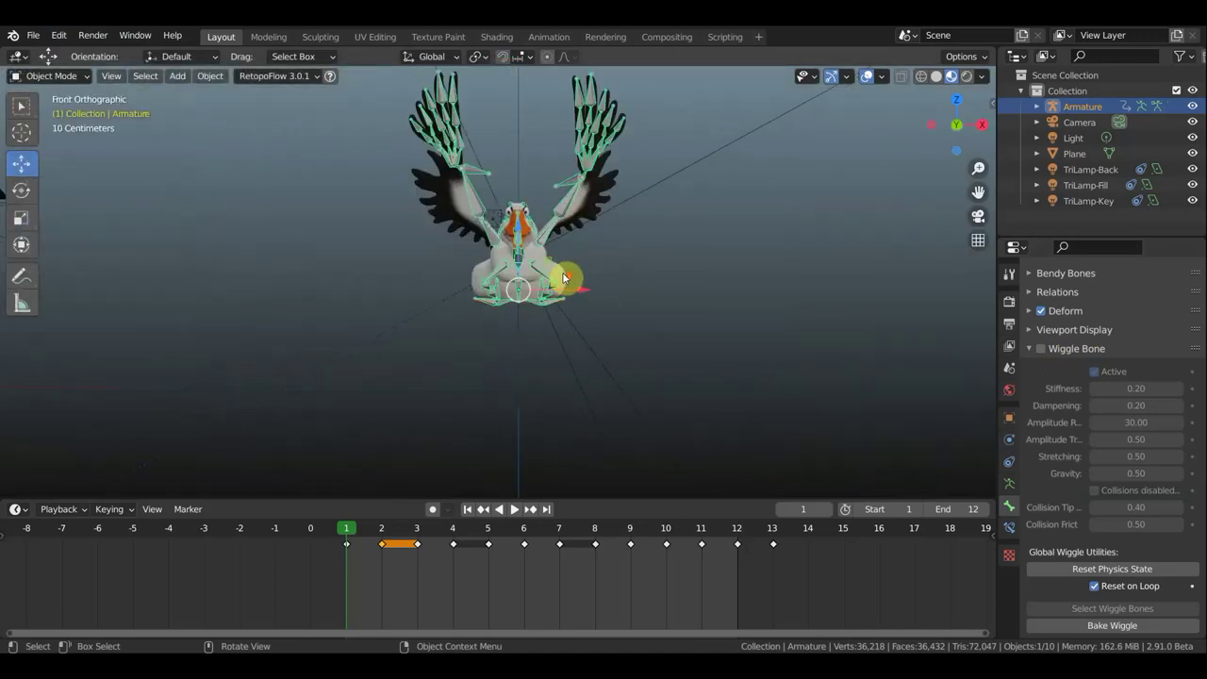
mouse_move(663, 303)
middle_mouse_down()
mouse_move(644, 321)
mouse_move(756, 317)
mouse_move(726, 315)
middle_mouse_up()
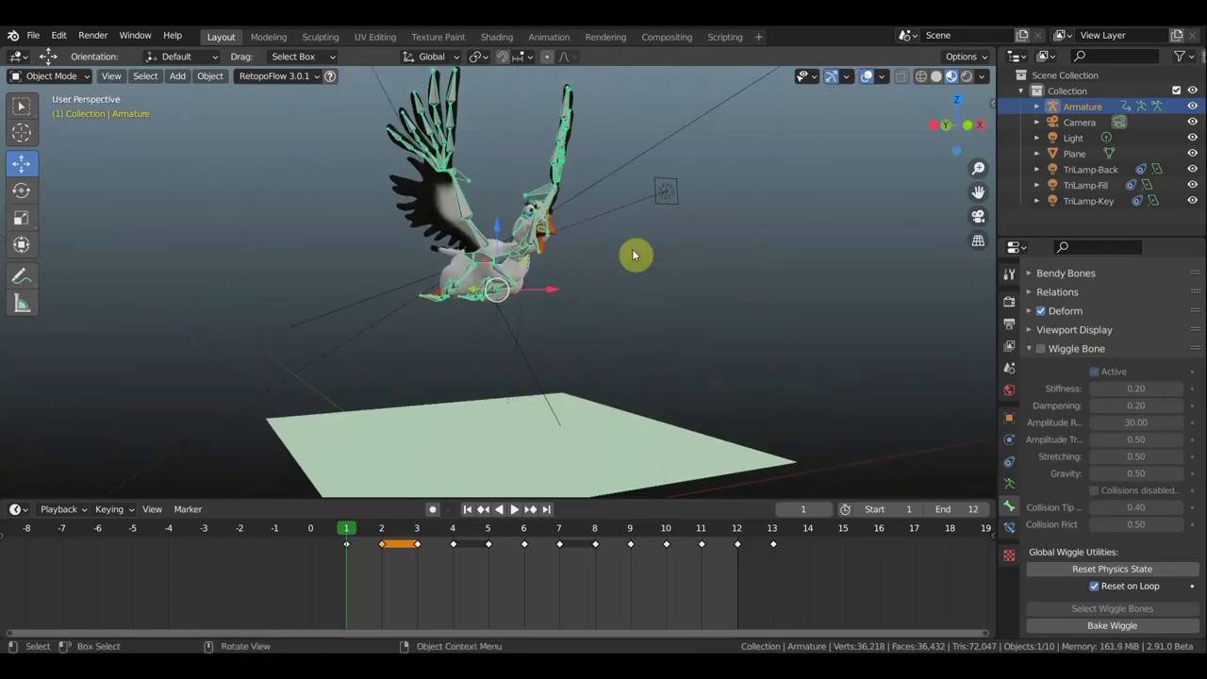
mouse_move(681, 359)
middle_mouse_down()
mouse_move(689, 377)
mouse_move(676, 359)
mouse_move(703, 334)
mouse_move(531, 285)
middle_mouse_up()
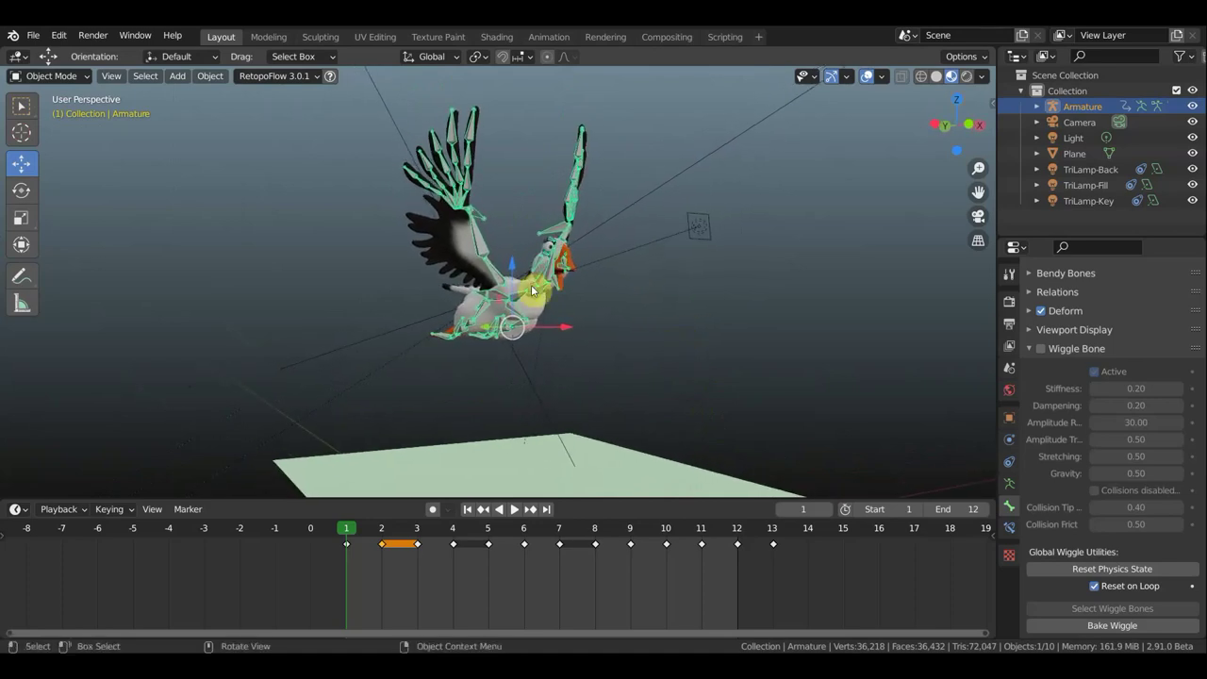
left_click(47, 76)
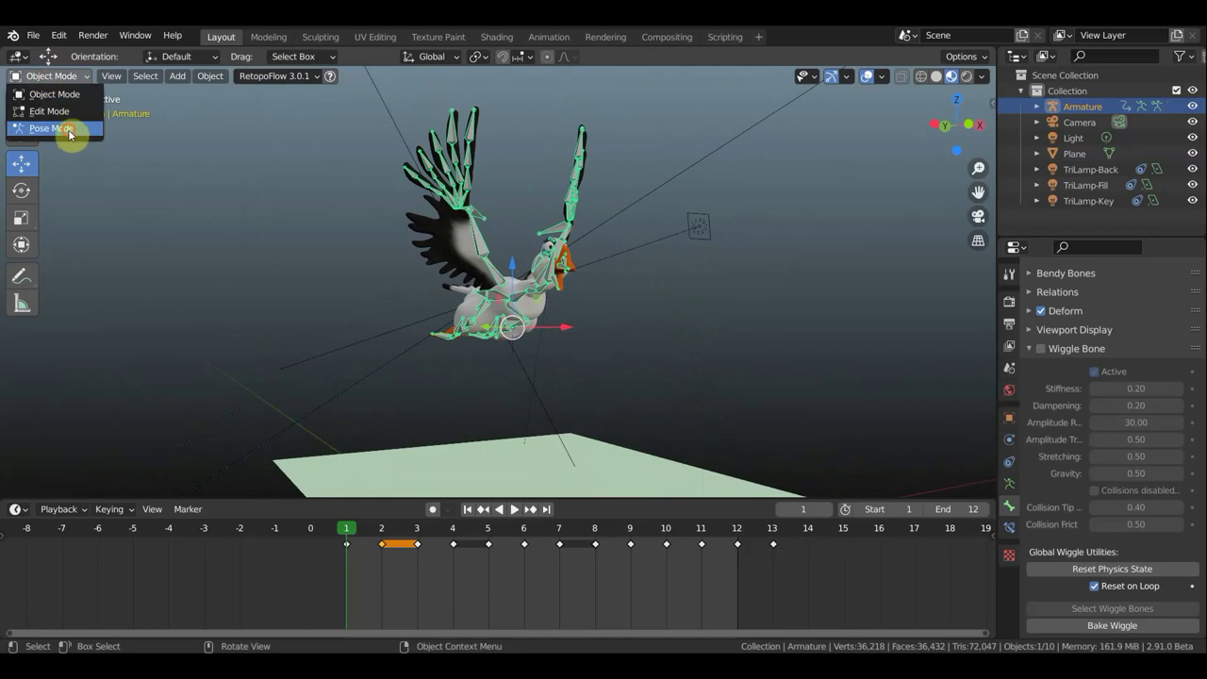
left_click(66, 126)
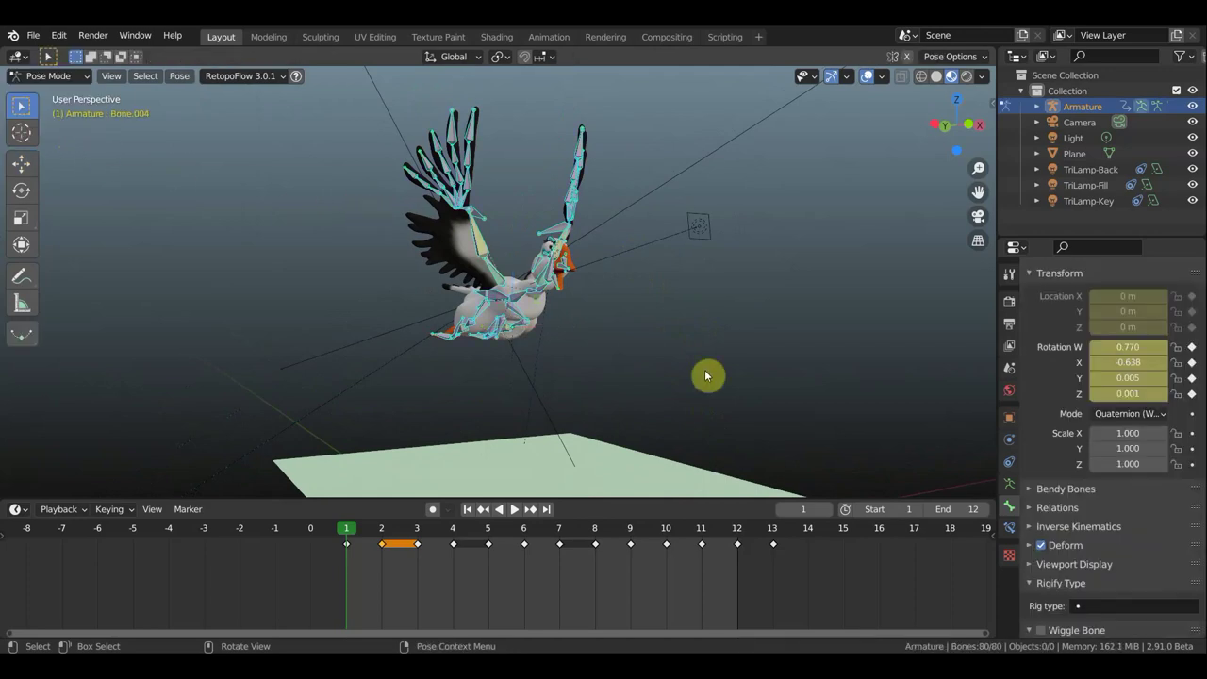
Step: Select wing bones Bone.041 and Bone.015 together
mouse_move(509, 209)
middle_mouse_down()
mouse_move(613, 235)
mouse_move(590, 242)
middle_mouse_up()
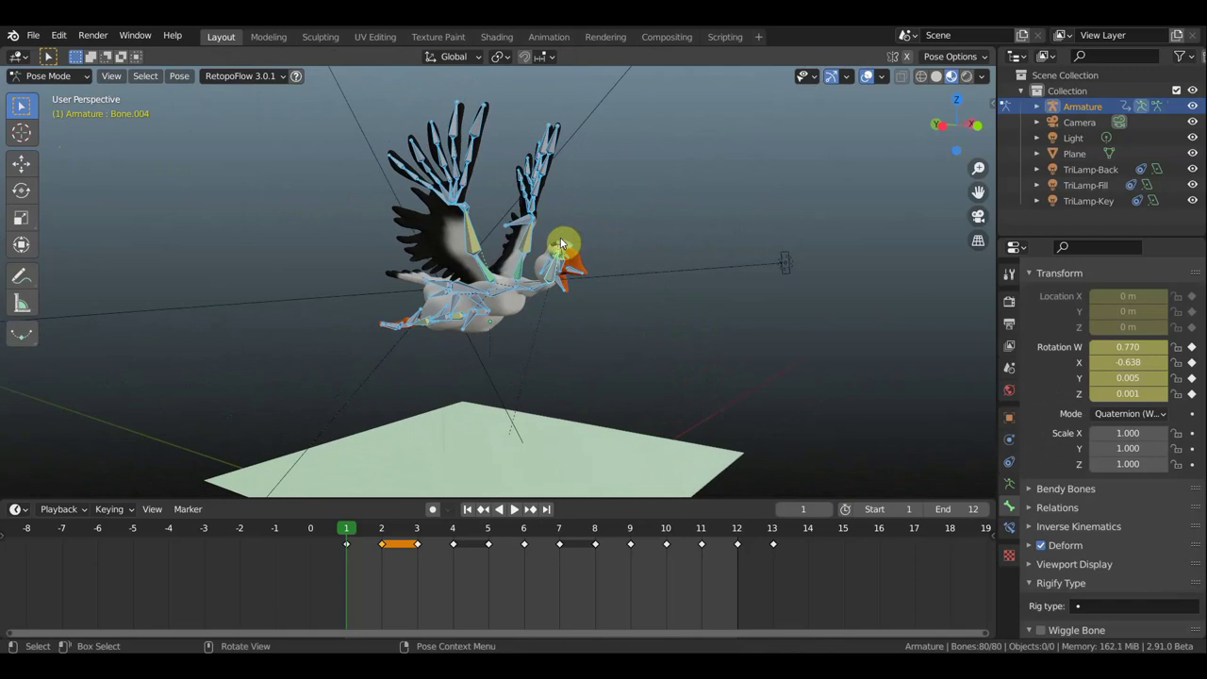
mouse_move(506, 248)
middle_mouse_down()
mouse_move(652, 250)
mouse_move(320, 255)
mouse_move(493, 242)
middle_mouse_up()
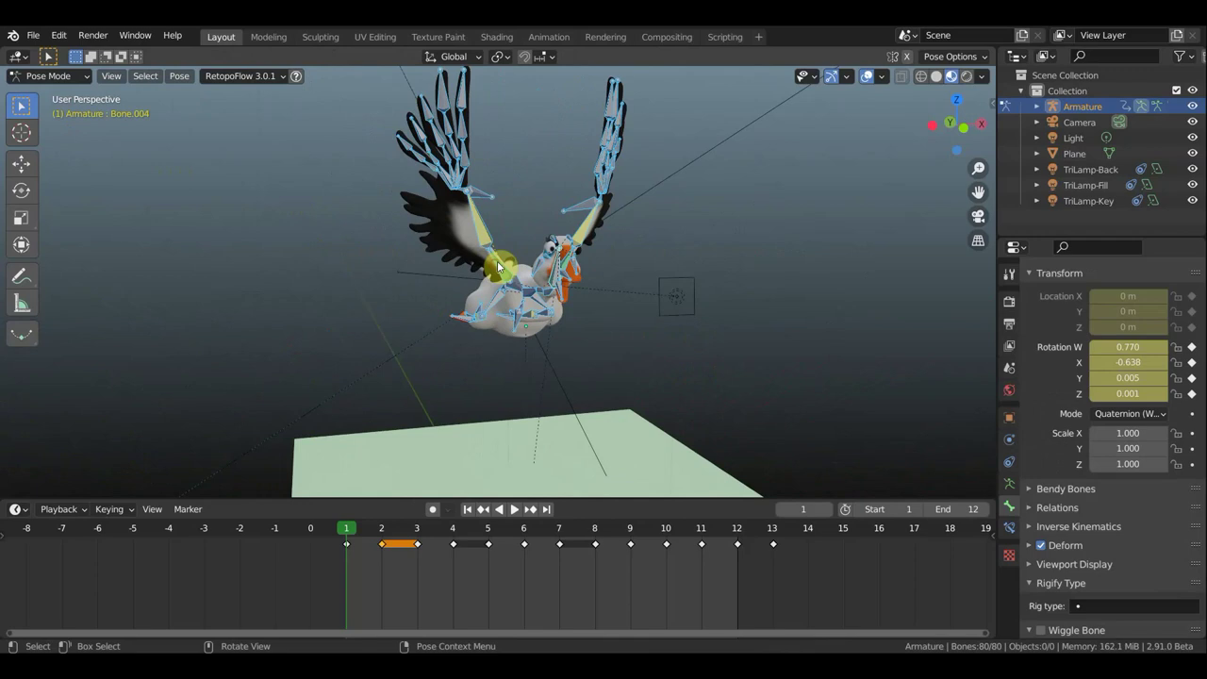
left_click(530, 271)
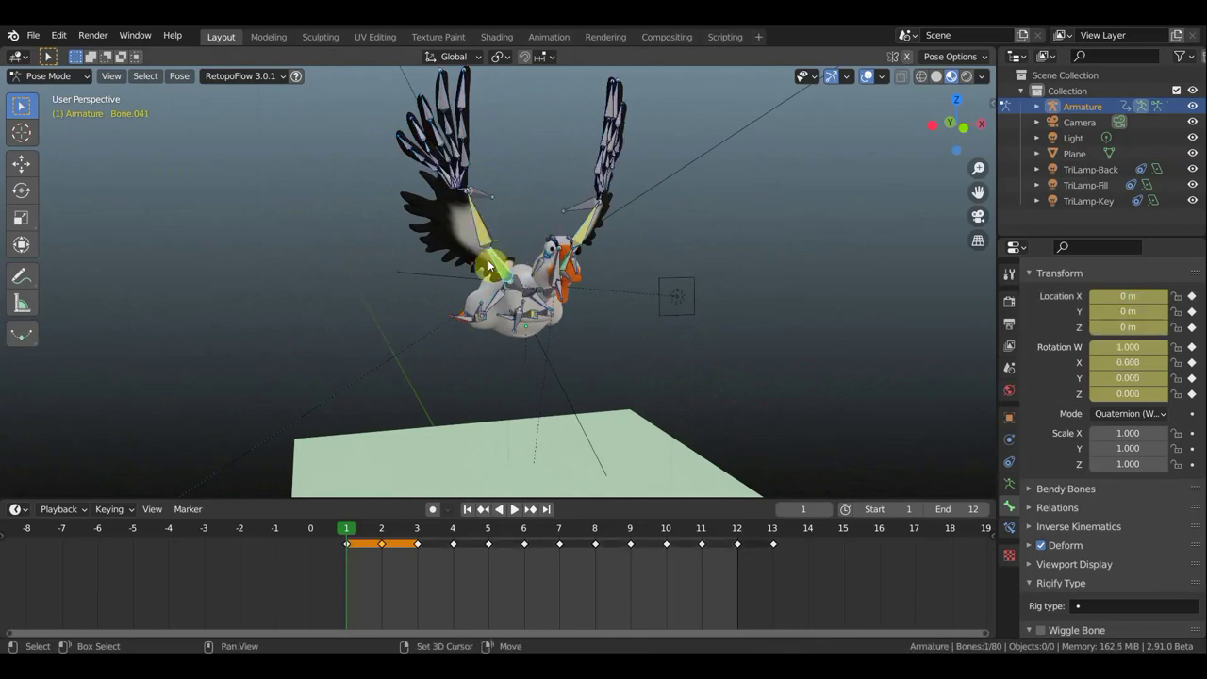
mouse_move(628, 254)
middle_mouse_down()
mouse_move(560, 247)
mouse_move(590, 267)
middle_mouse_up()
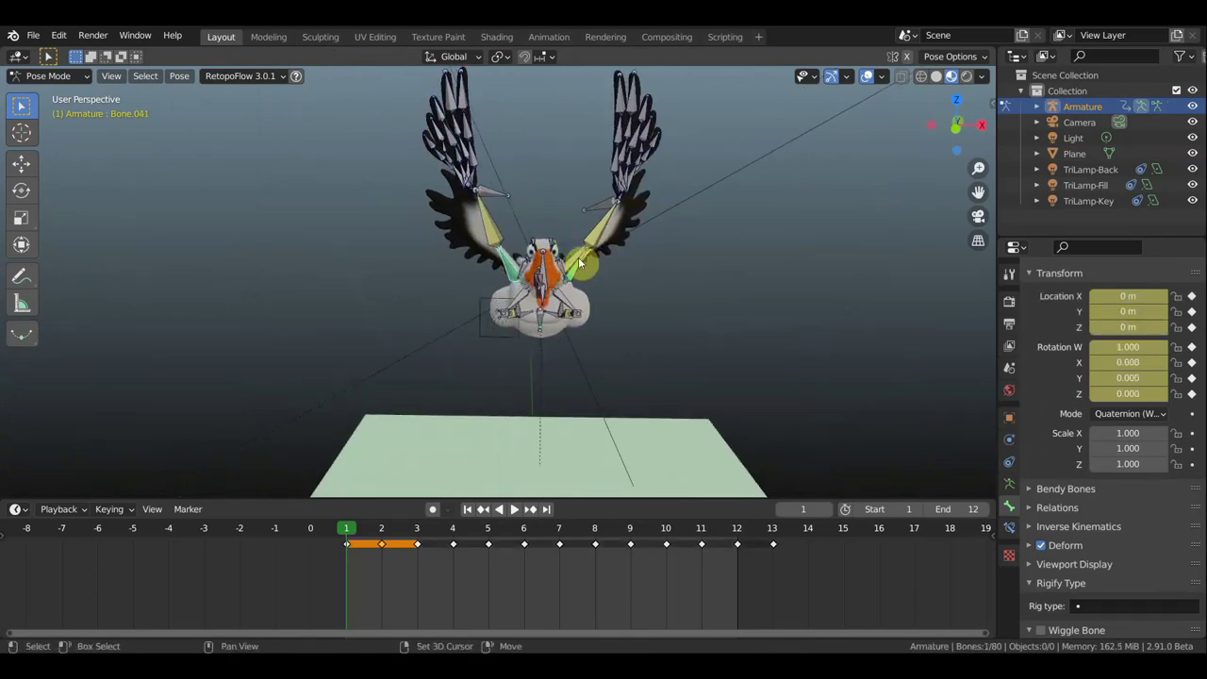
left_click(577, 268, "shift")
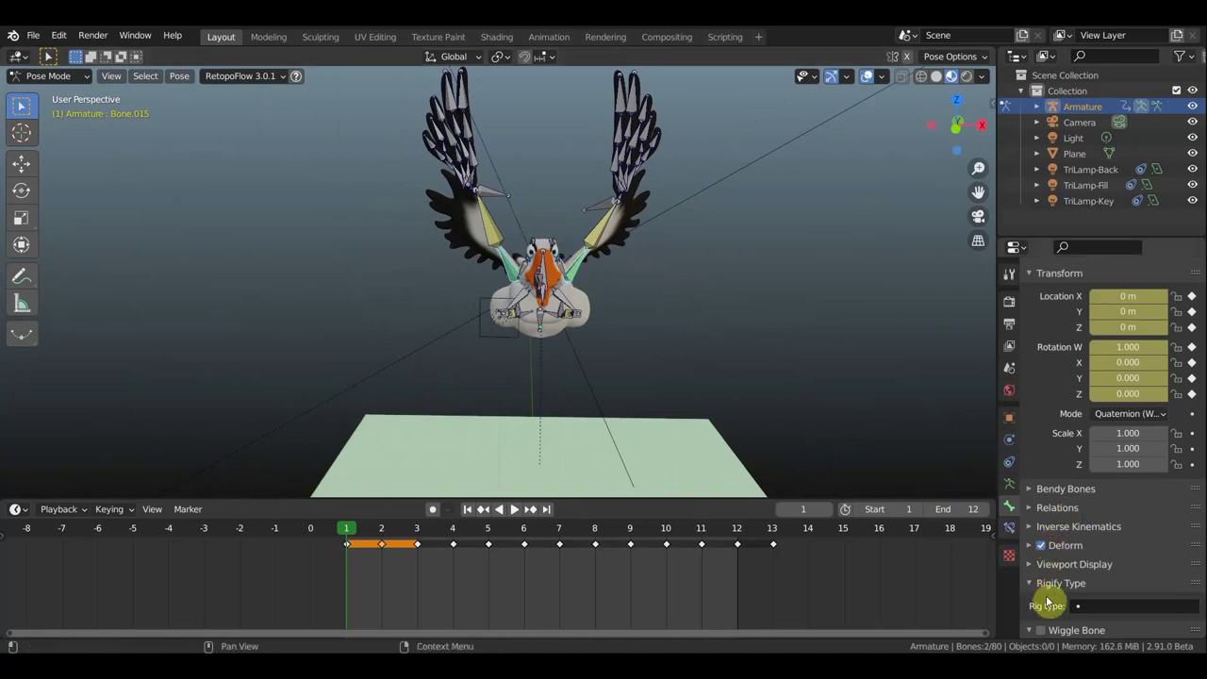
Step: Expand the Wiggle Bone panel, enable Wiggle Bone on the selected wing bones and set Gravity to 0
scroll(1074, 536, "down", 3)
scroll(1074, 534, "down", 2)
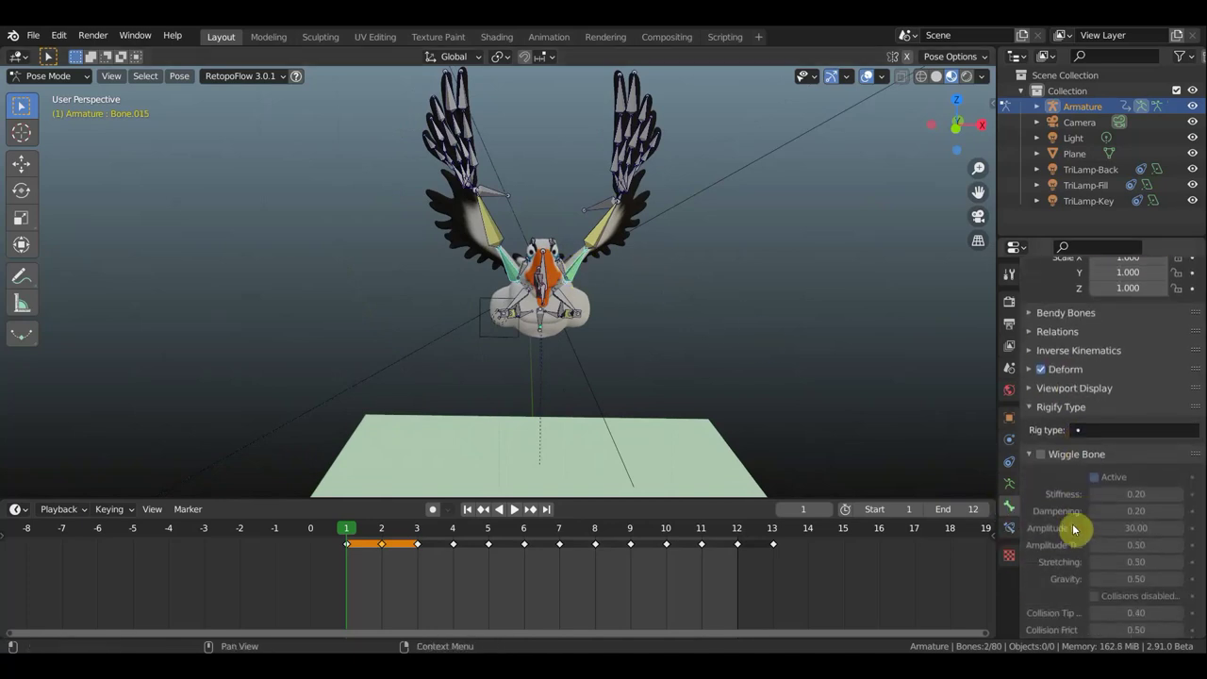
left_click(1040, 460)
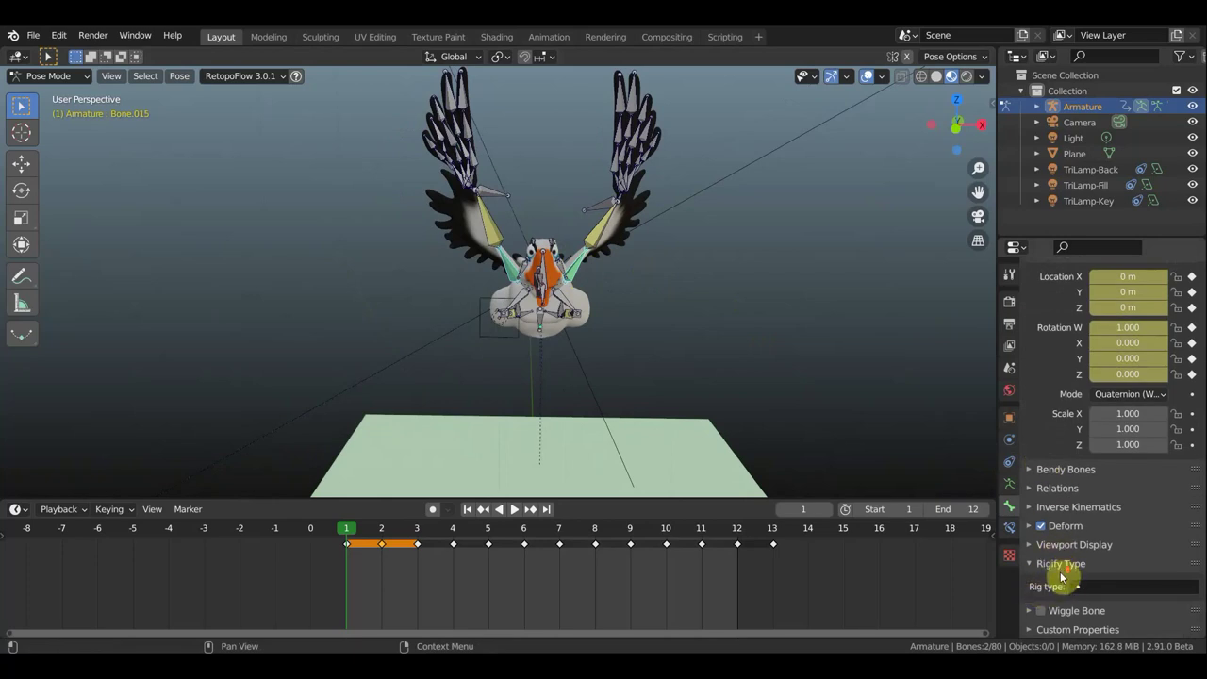
scroll(1167, 554, "up", 2)
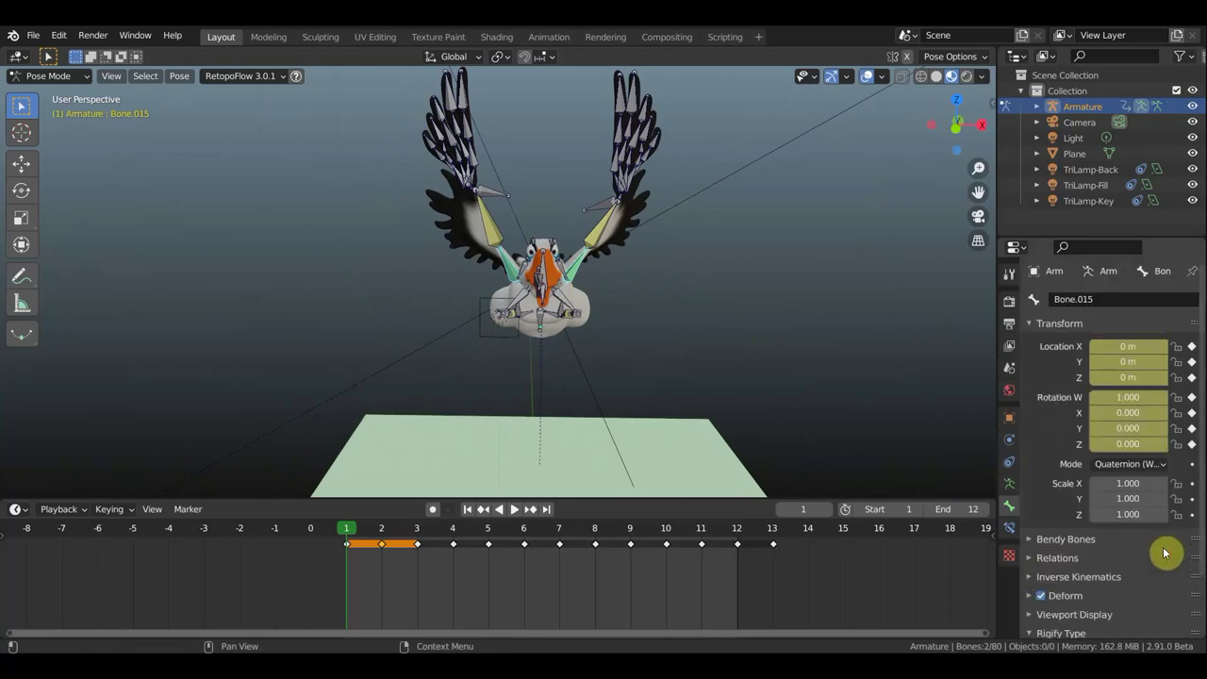
scroll(1043, 332, "down", 2)
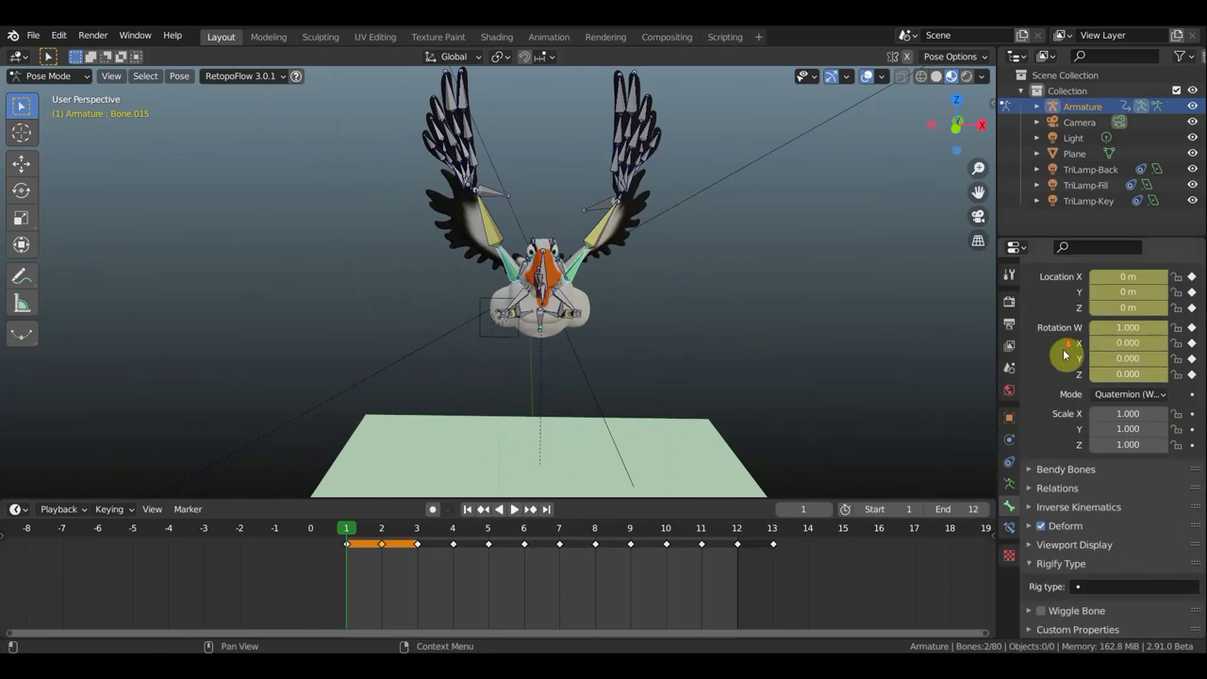
left_click(1030, 611)
scroll(1069, 604, "down", 3)
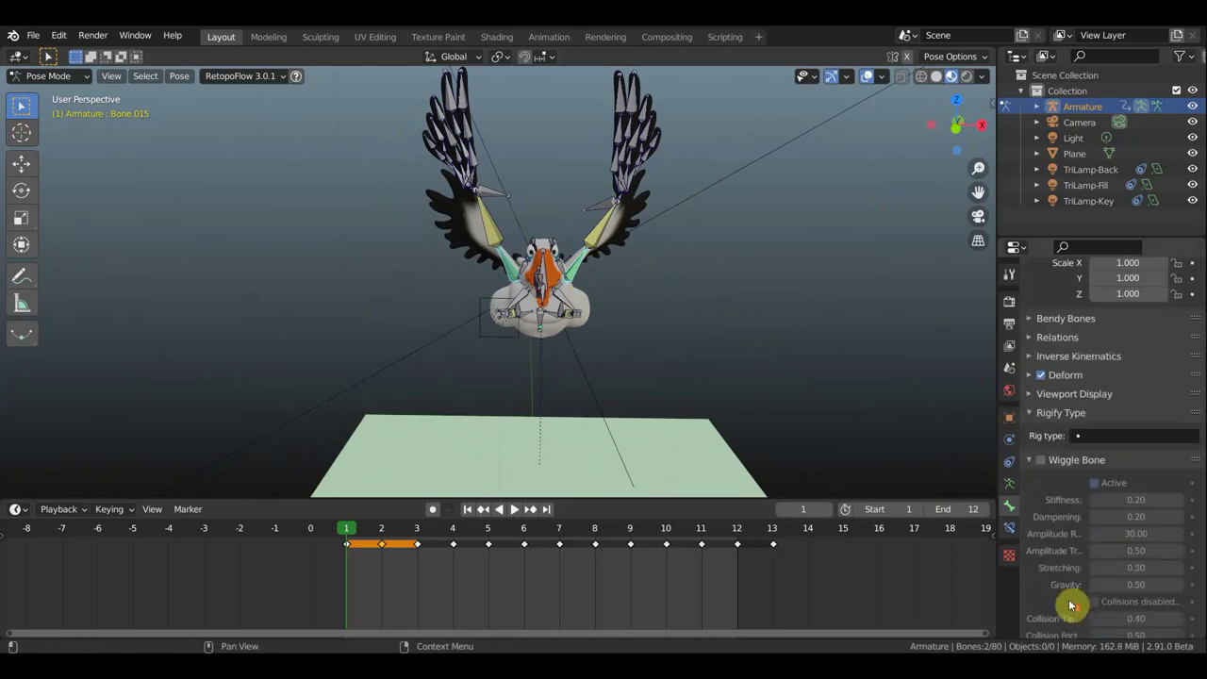
scroll(1069, 490, "down", 1)
left_click(1041, 410)
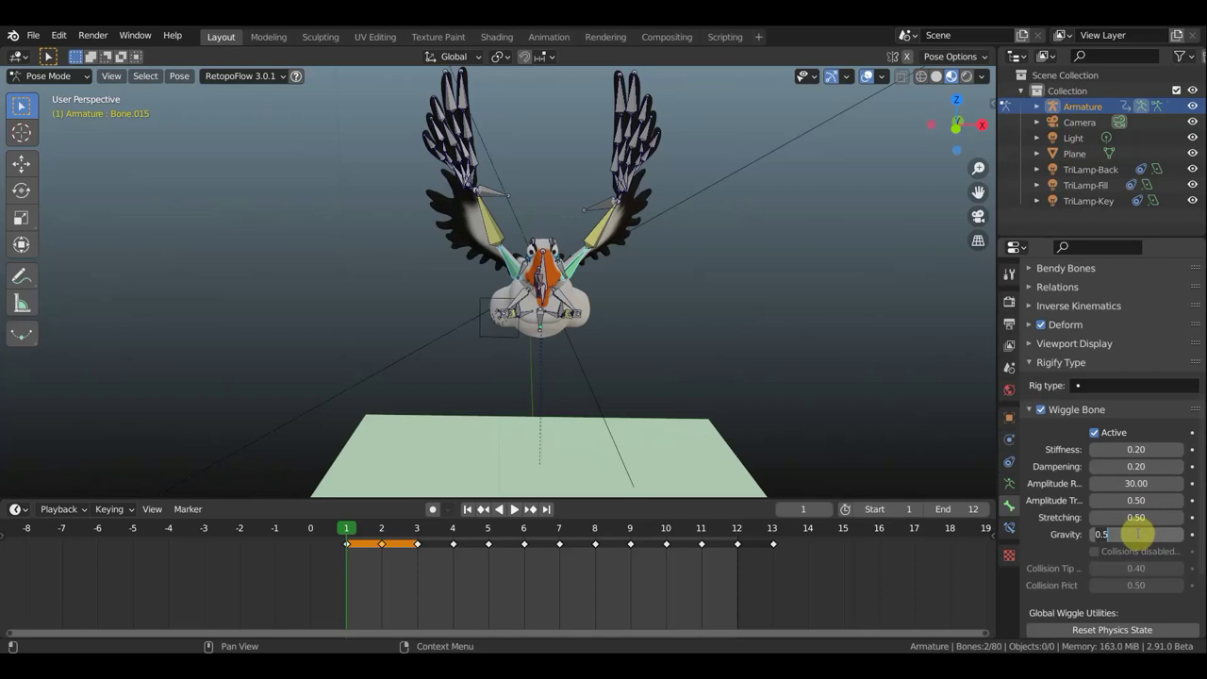
left_click(1136, 534)
type("0")
key("Return")
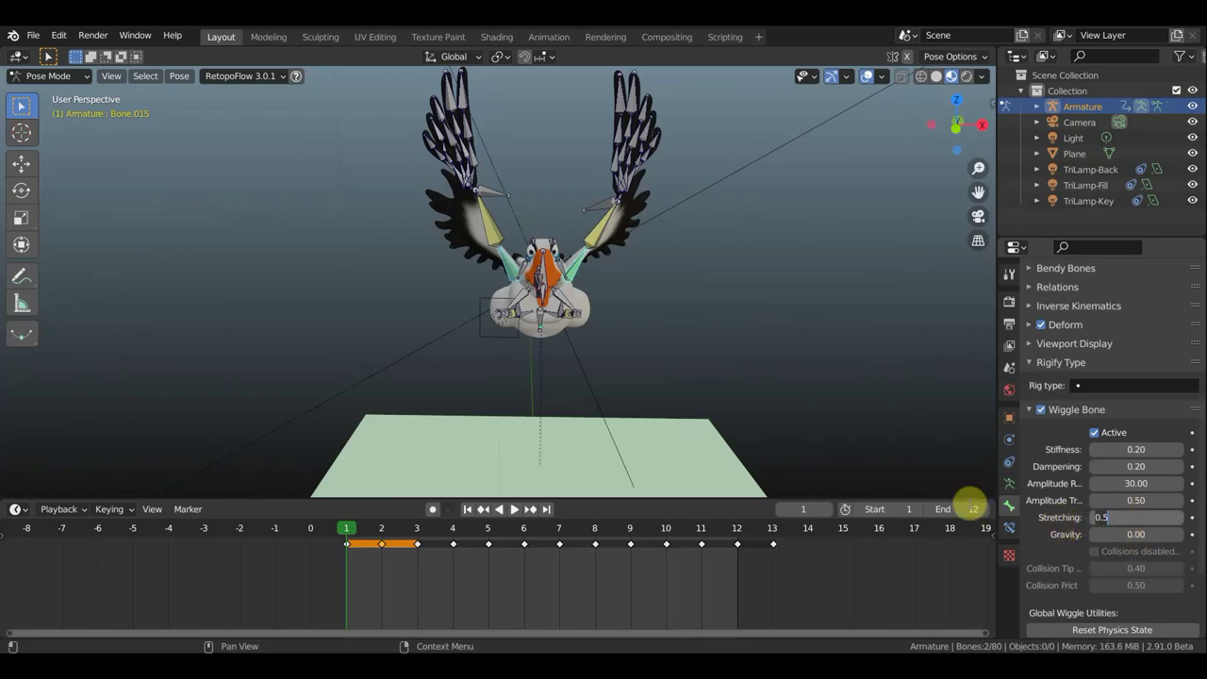
Step: Change the interface language to Russian in Preferences, then close the Preferences window
left_click(60, 36)
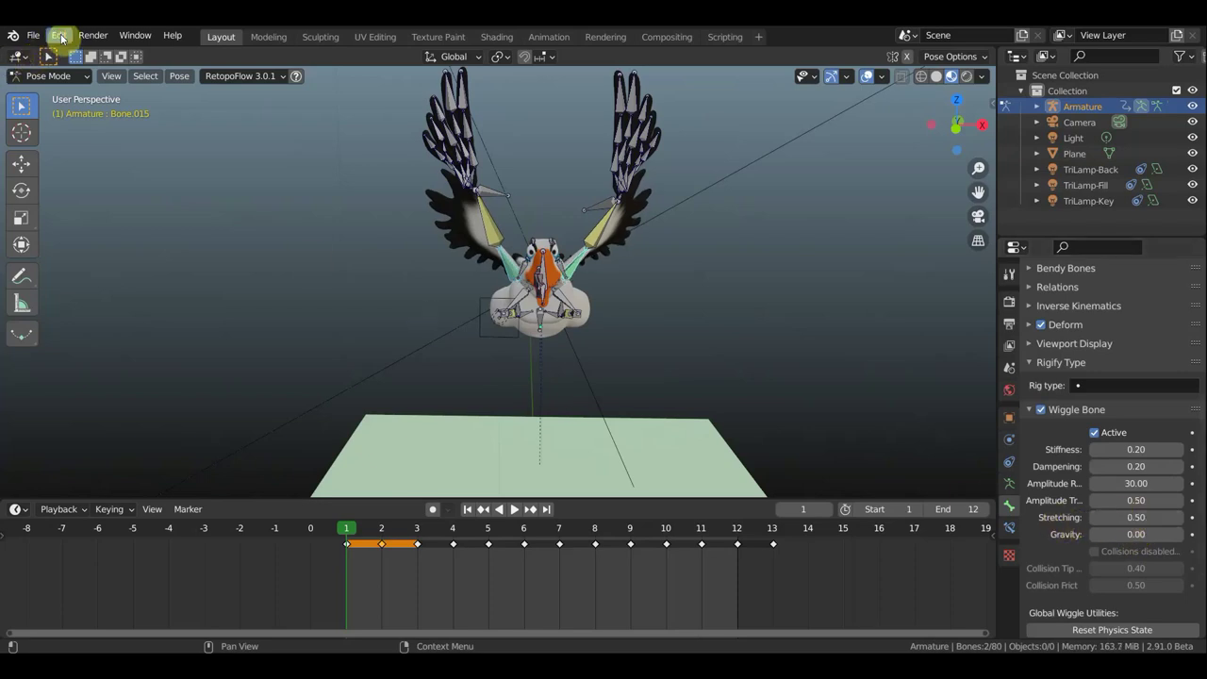
left_click(60, 37)
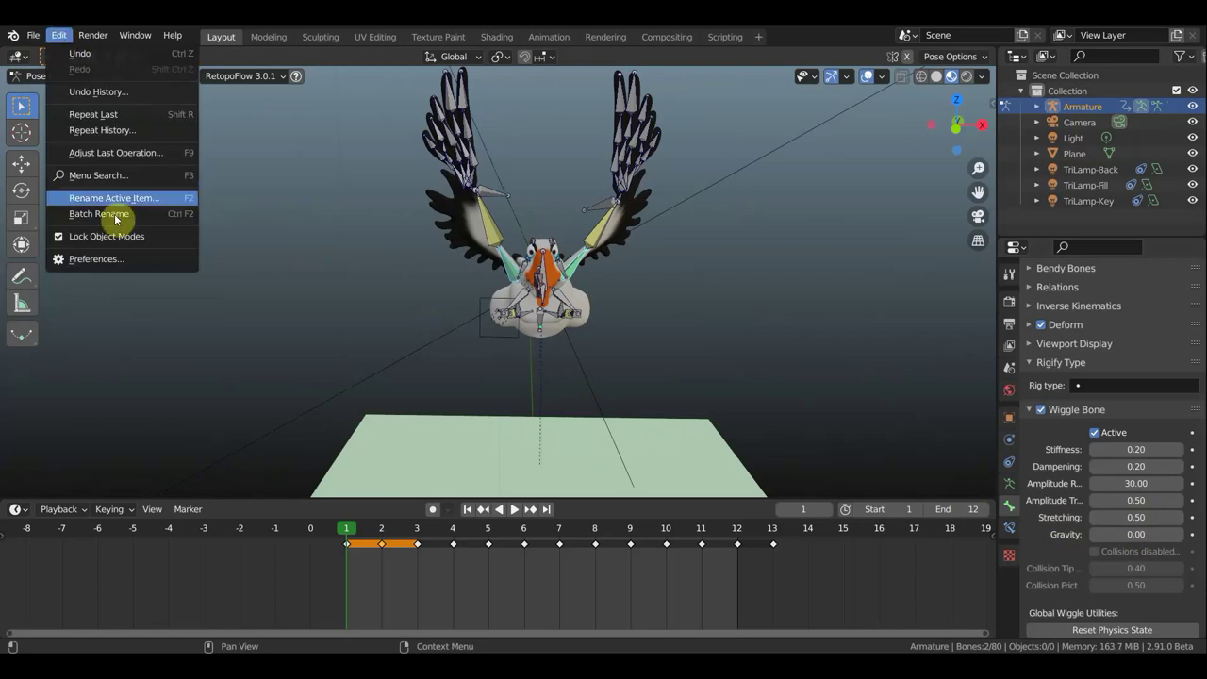
left_click(102, 260)
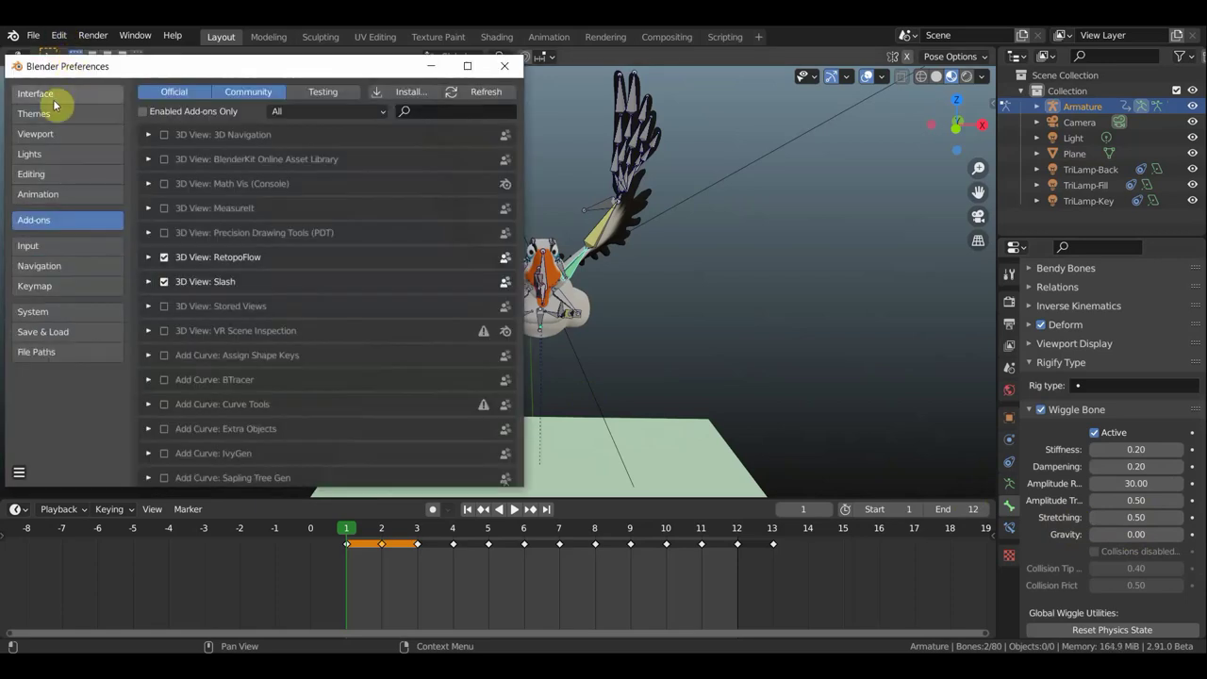
left_click(53, 97)
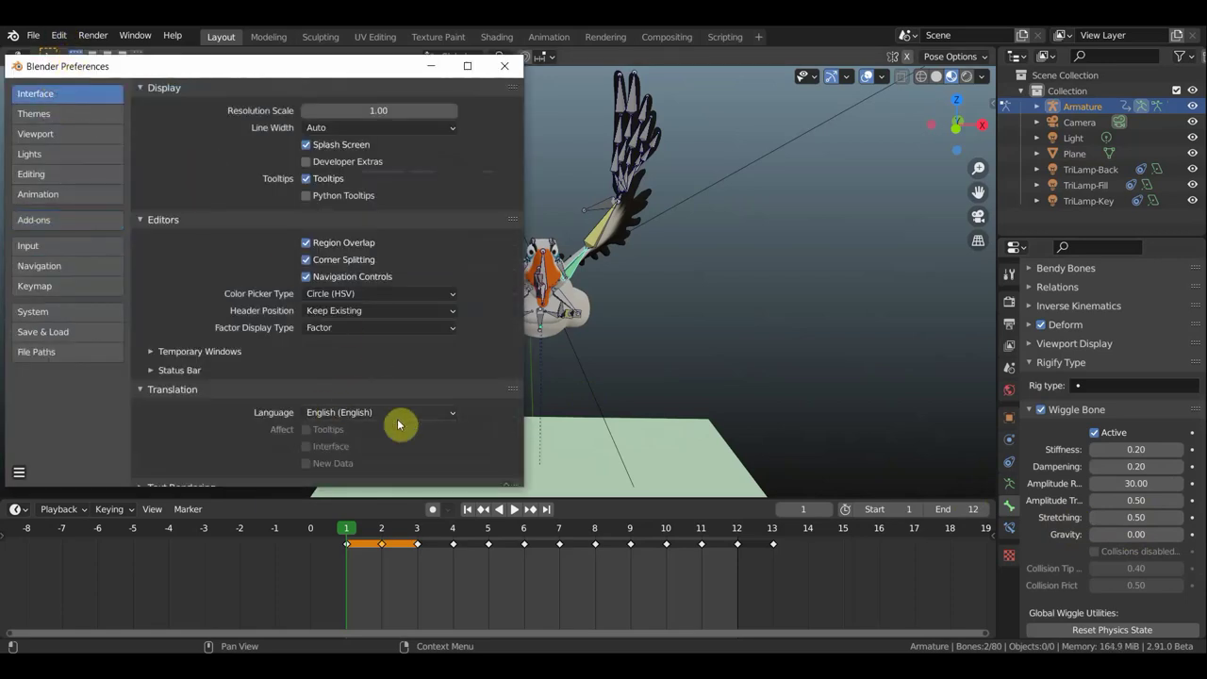
left_click(456, 417)
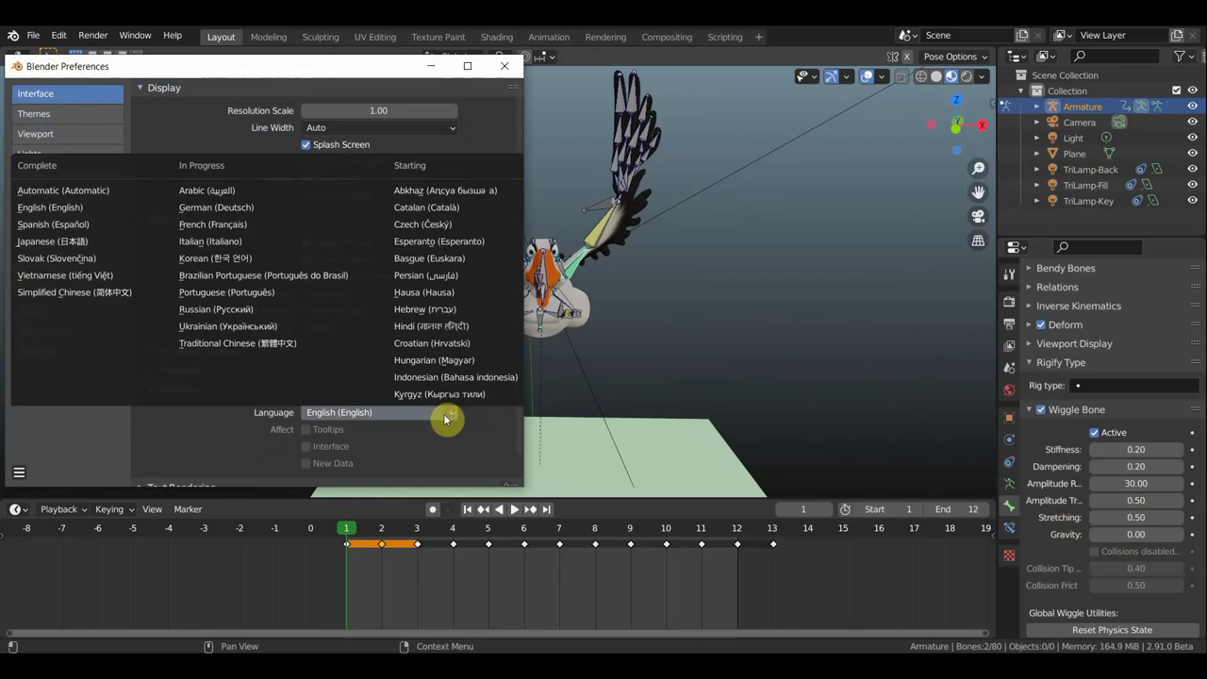
left_click(225, 311)
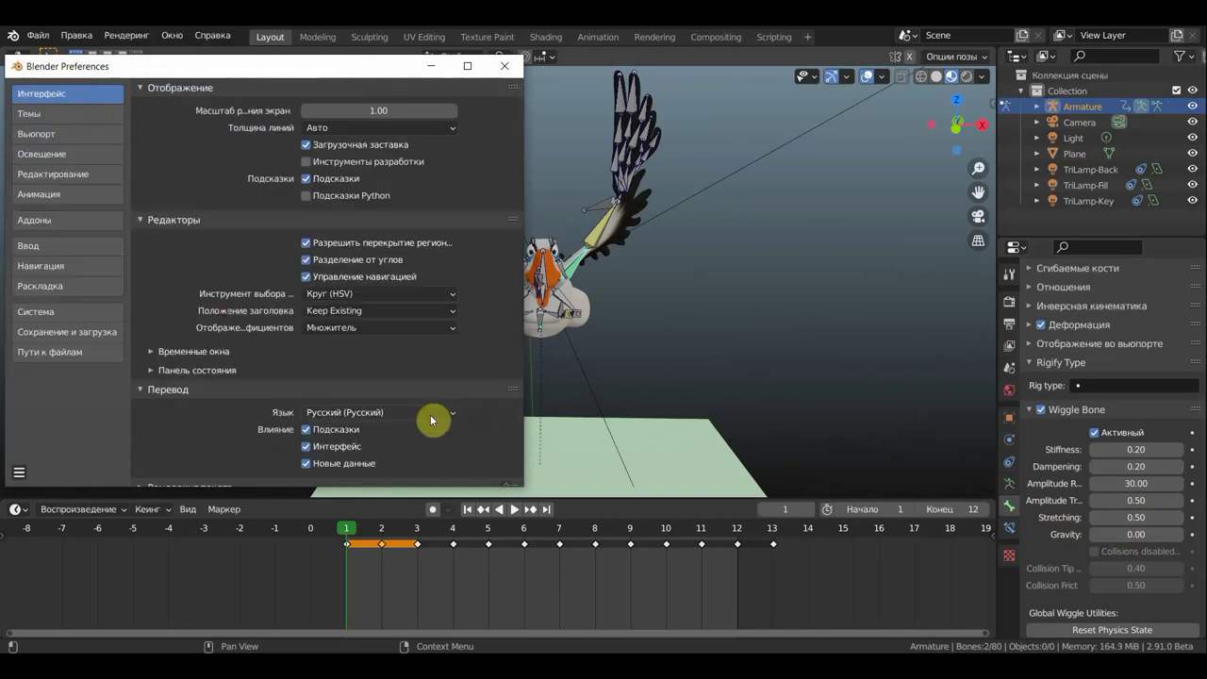
left_click(504, 66)
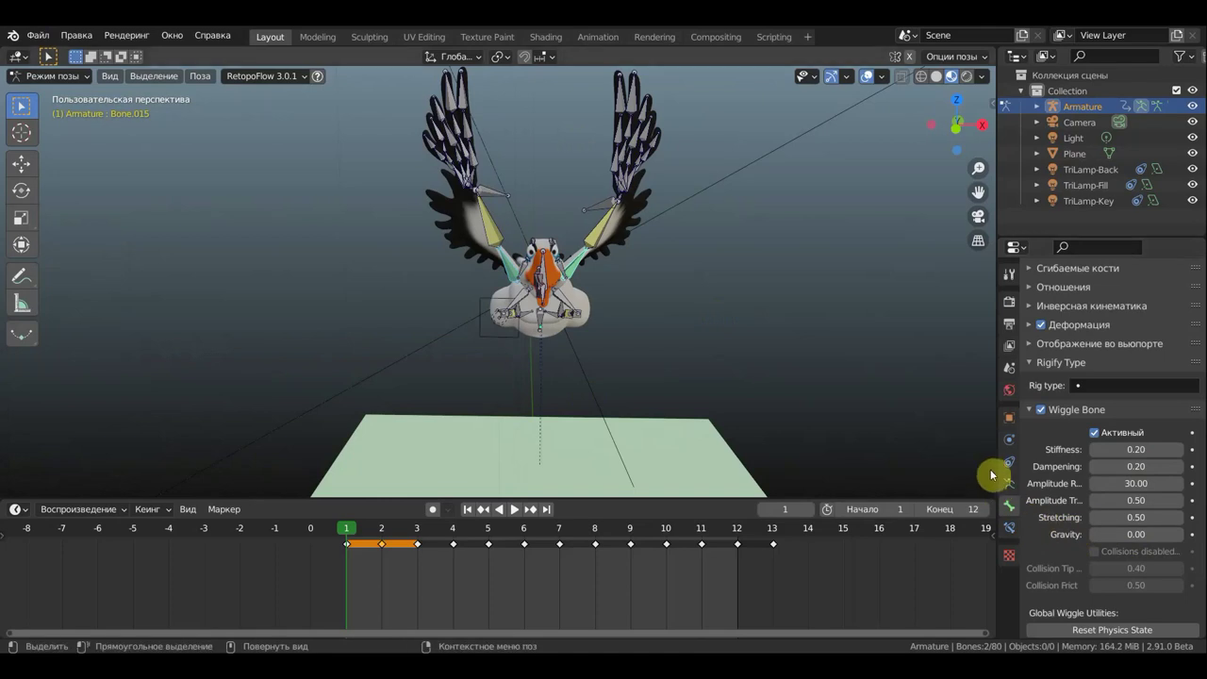
Step: Widen the Properties editor by moving its border with the viewport to the left
left_click_drag(997, 468, 943, 467)
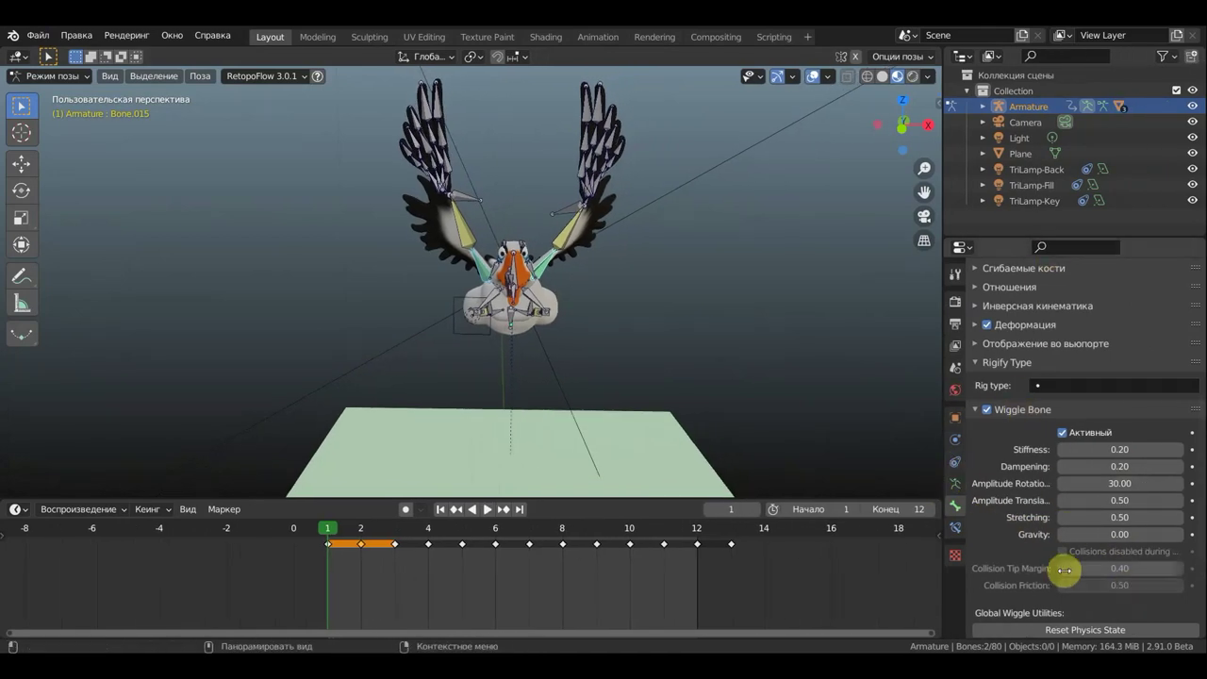
scroll(1056, 533, "up", 2)
scroll(1047, 534, "down", 1)
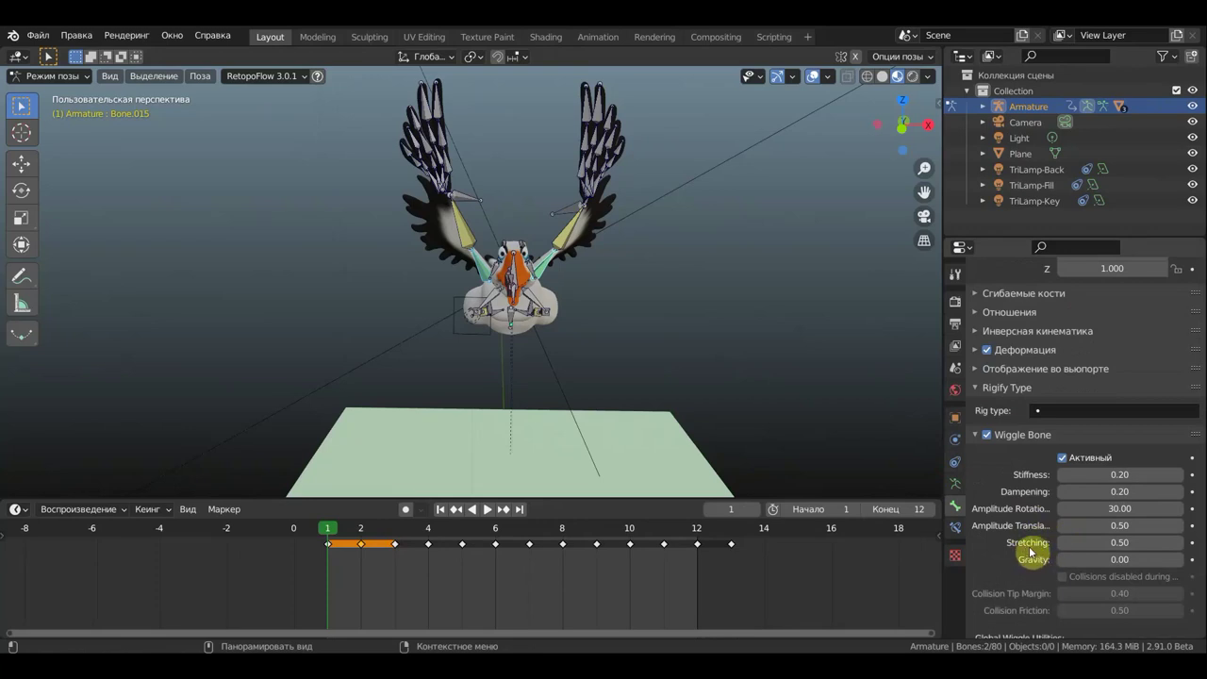
Step: Set the wing bone's Wiggle Bone Stretching and Amplitude Translation to 0.00
left_click(1119, 544)
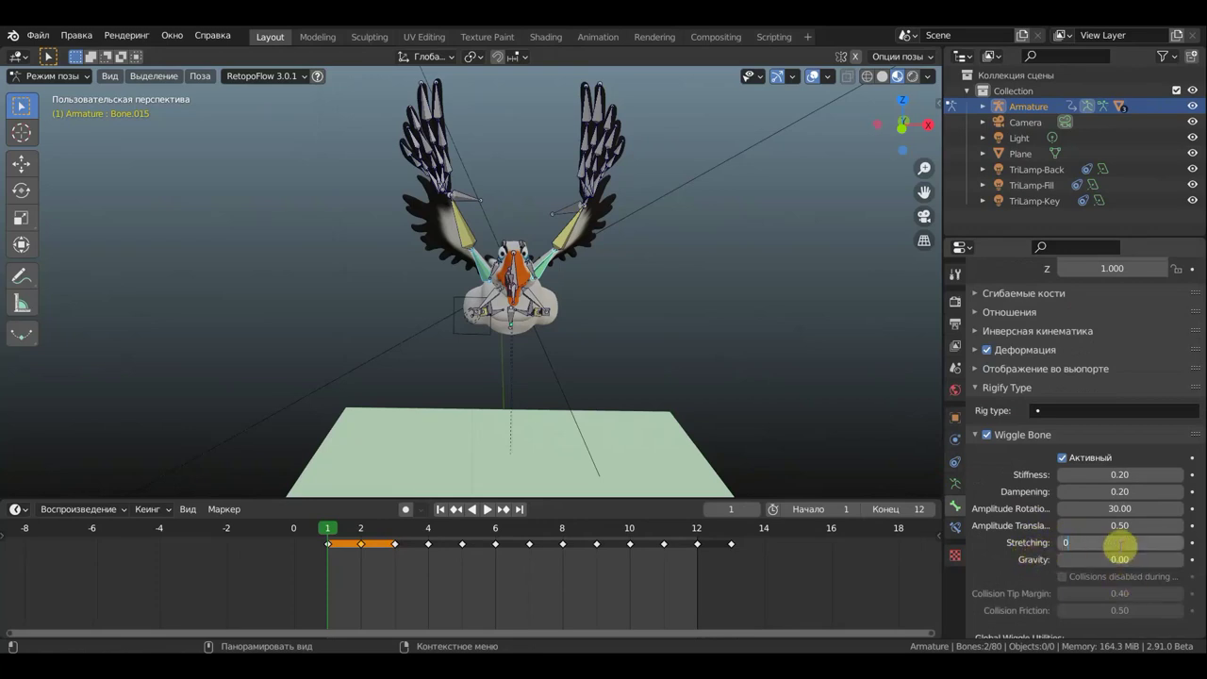
key("Return")
left_click(1119, 525)
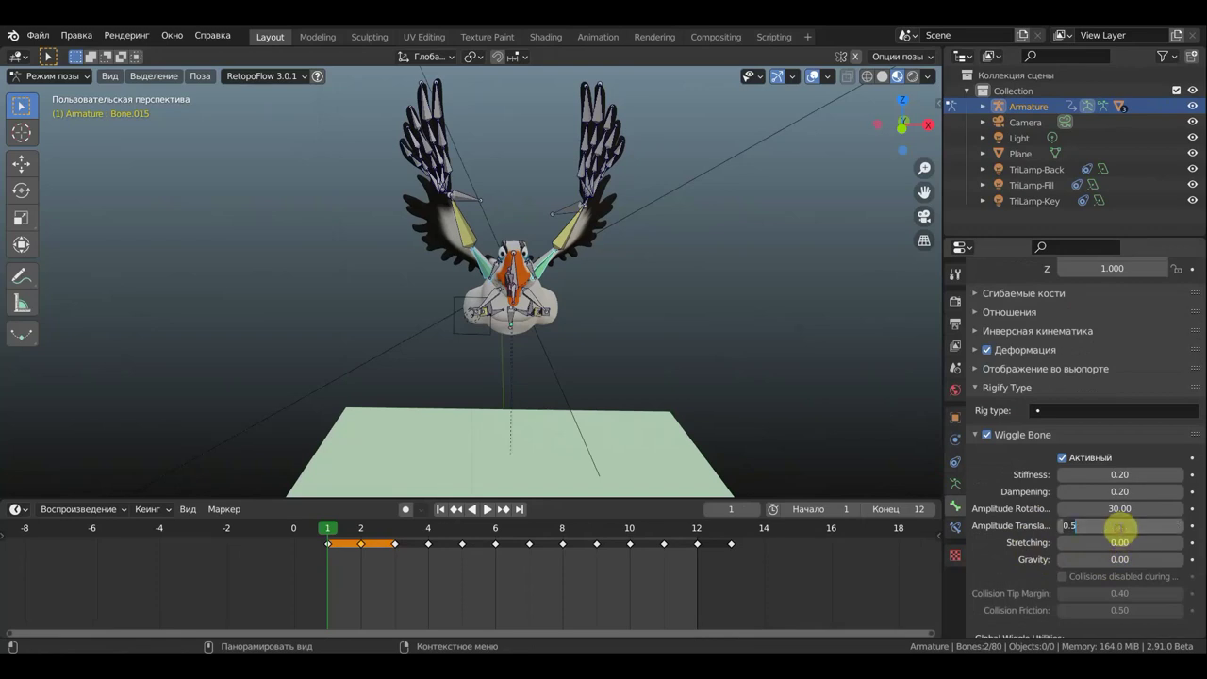
type("0")
key("Return")
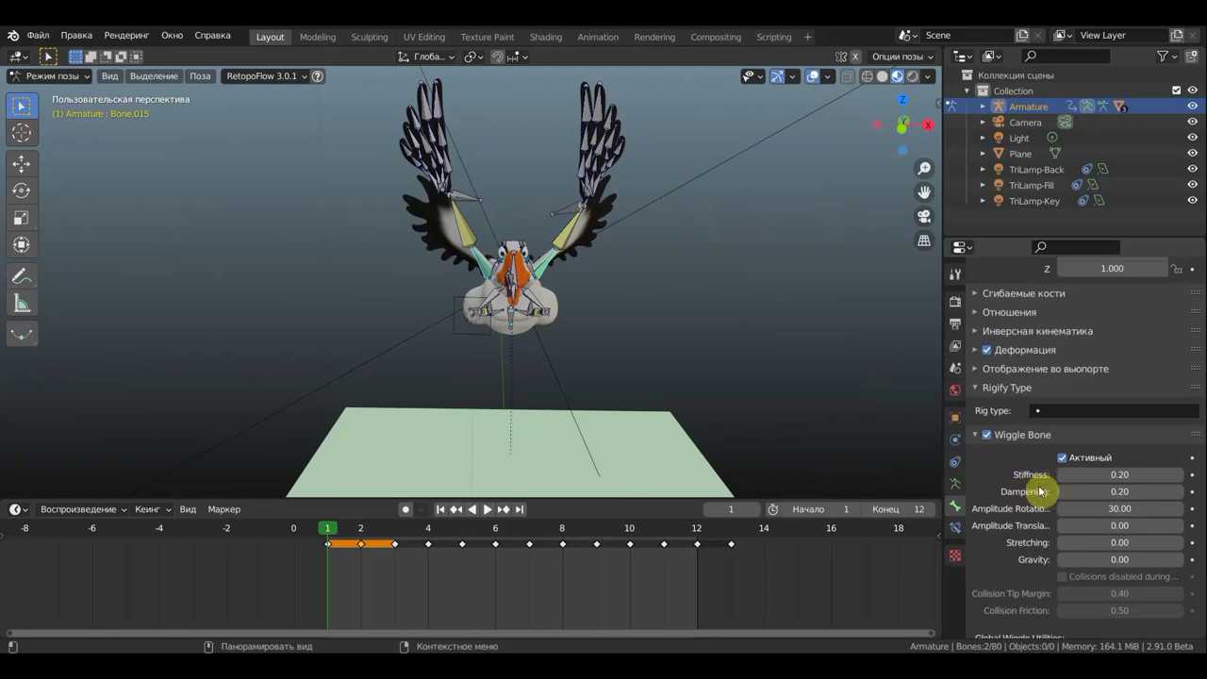
middle_click_drag(679, 394, 731, 396)
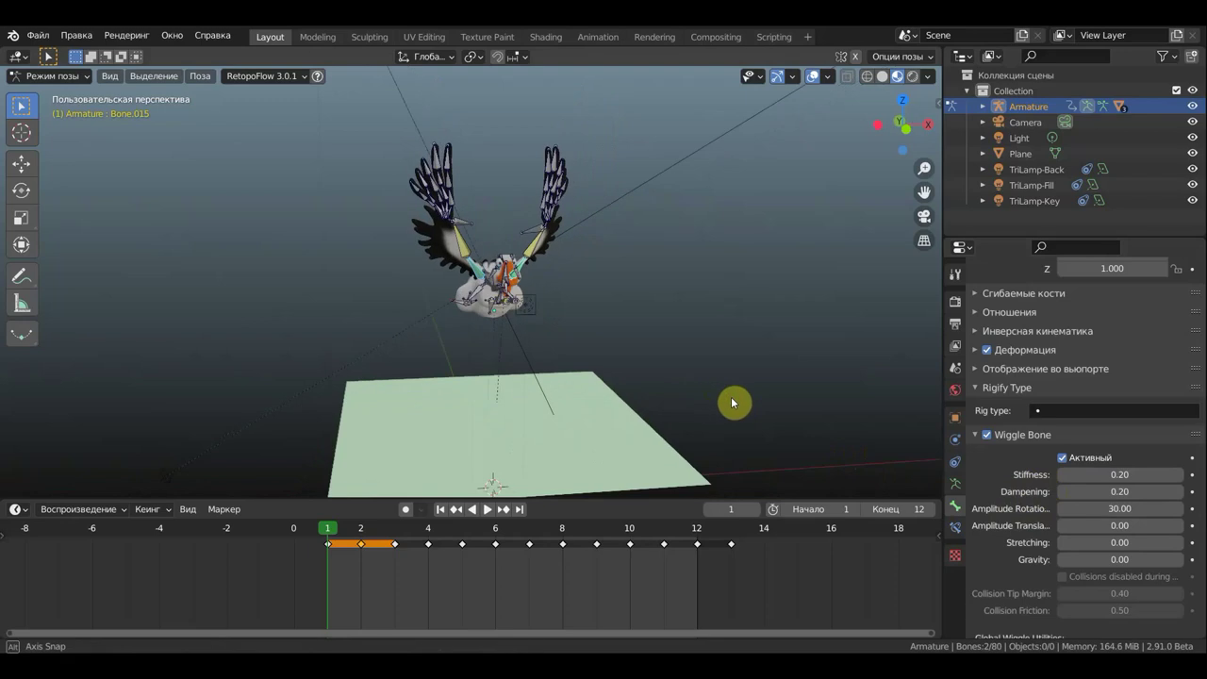
Step: Play the flapping loop, lower Amplitude Rotation to 20.28 and hide the viewport overlays
key("space")
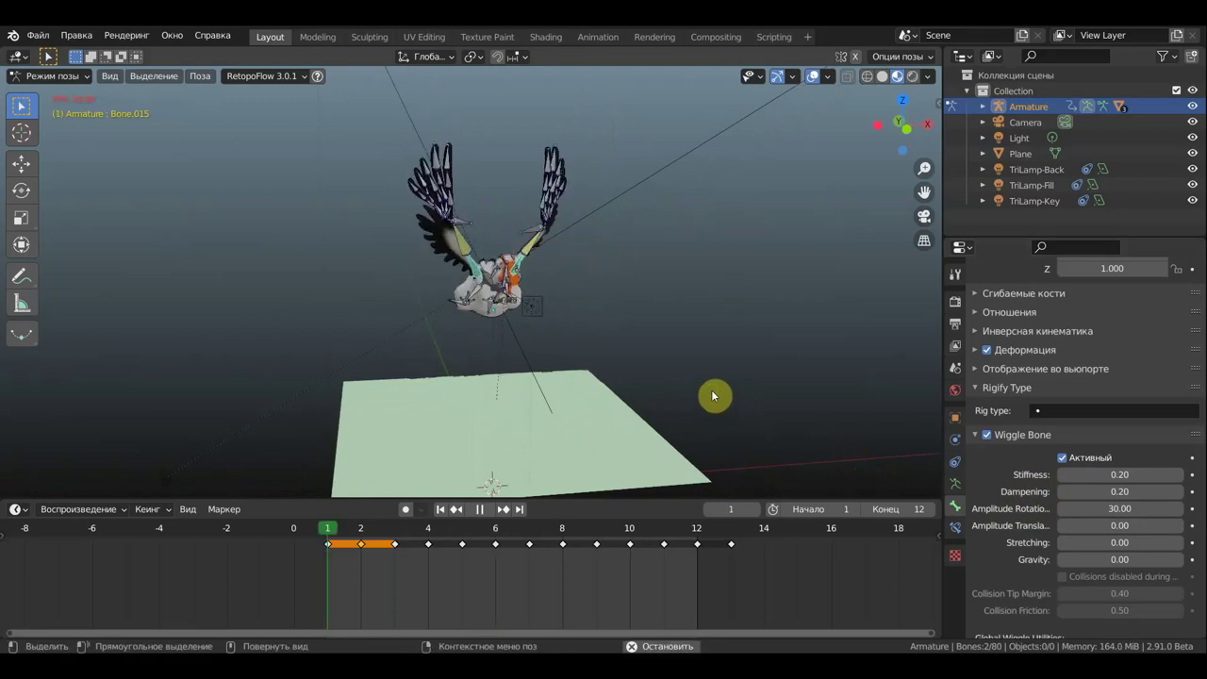
middle_click_drag(741, 392, 782, 393)
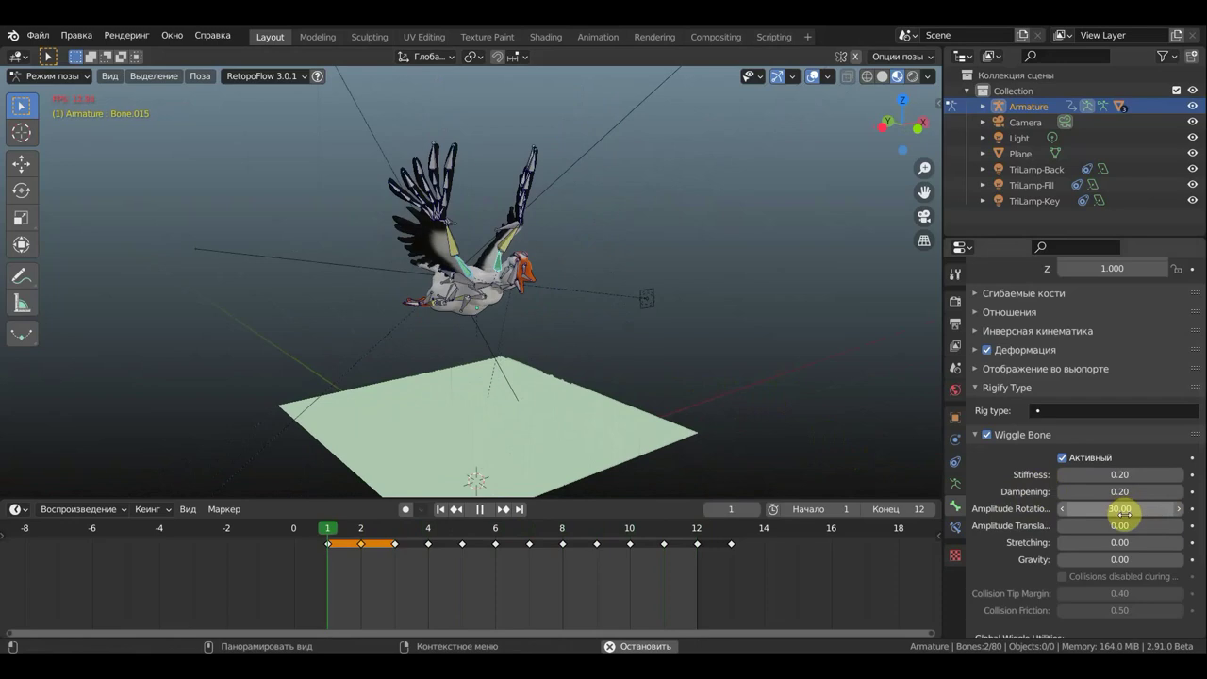
left_click_drag(1122, 508, 1093, 508)
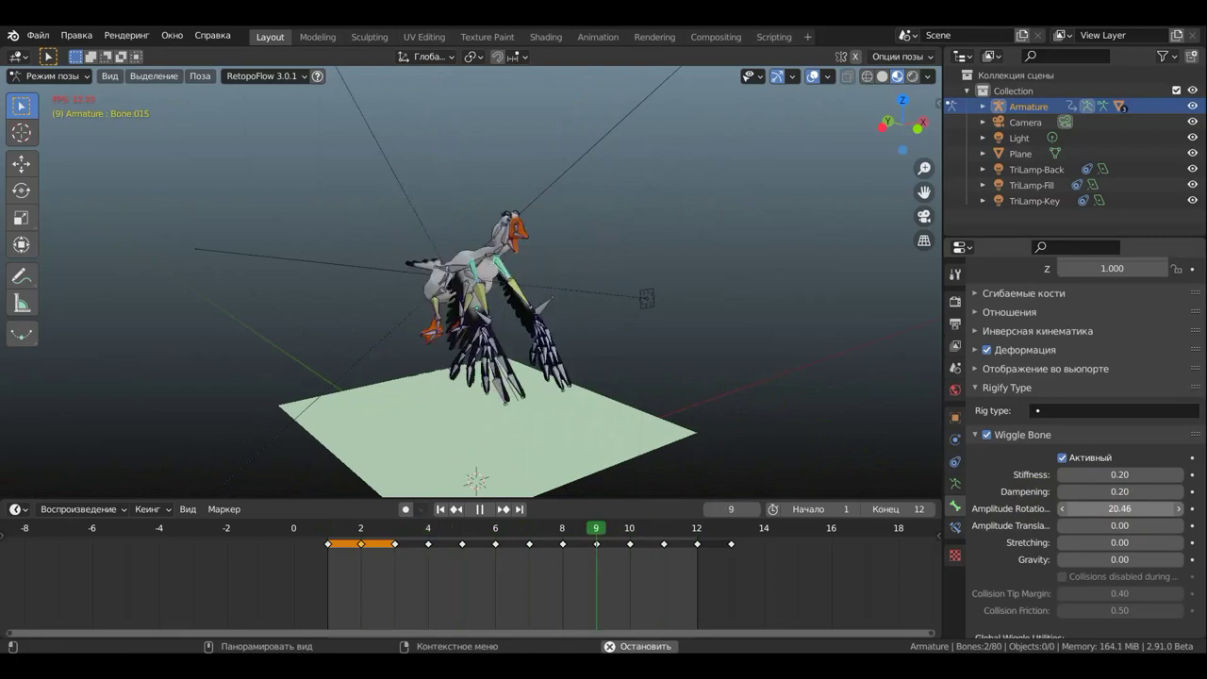
left_click_drag(1094, 508, 469, 324)
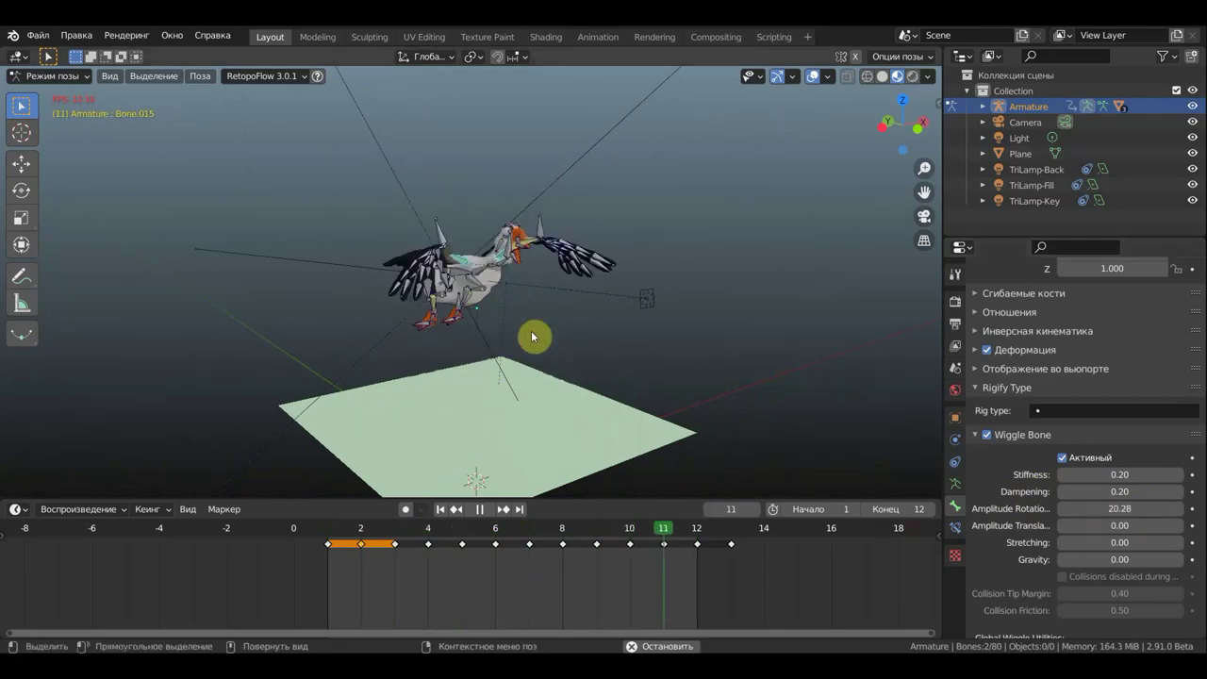
mouse_move(539, 352)
middle_mouse_down()
mouse_move(462, 362)
mouse_move(525, 345)
mouse_move(779, 94)
mouse_move(818, 82)
middle_mouse_up()
left_click(814, 79)
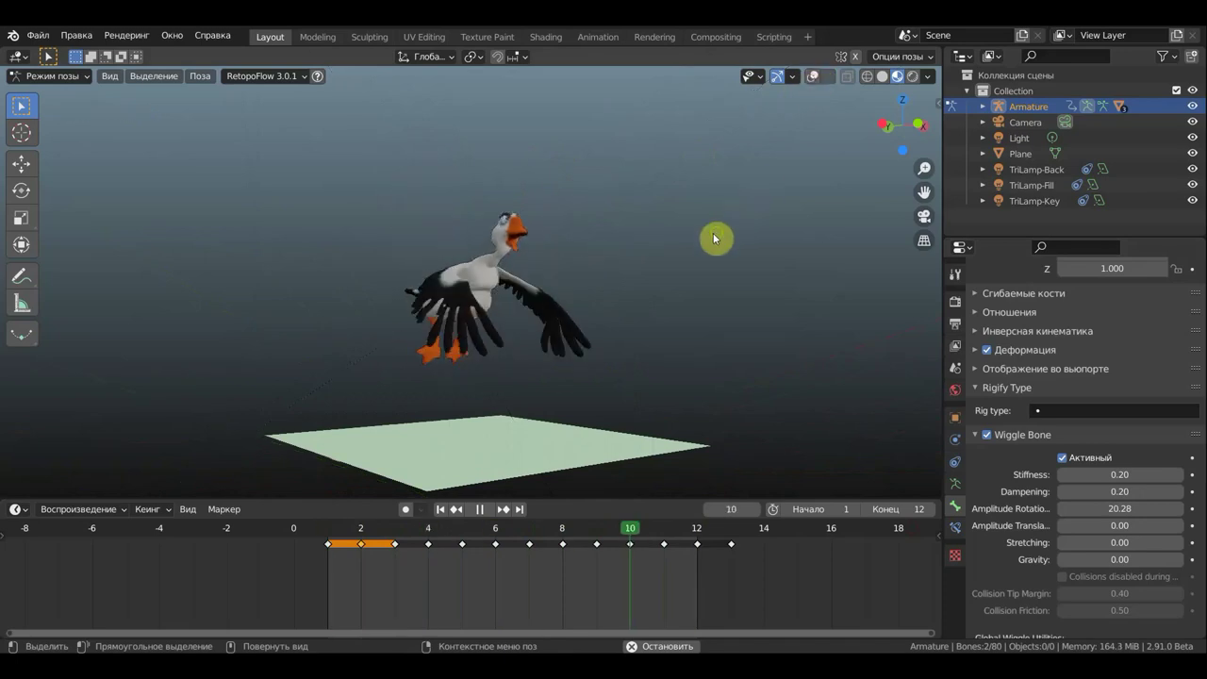
middle_click_drag(713, 232, 674, 249)
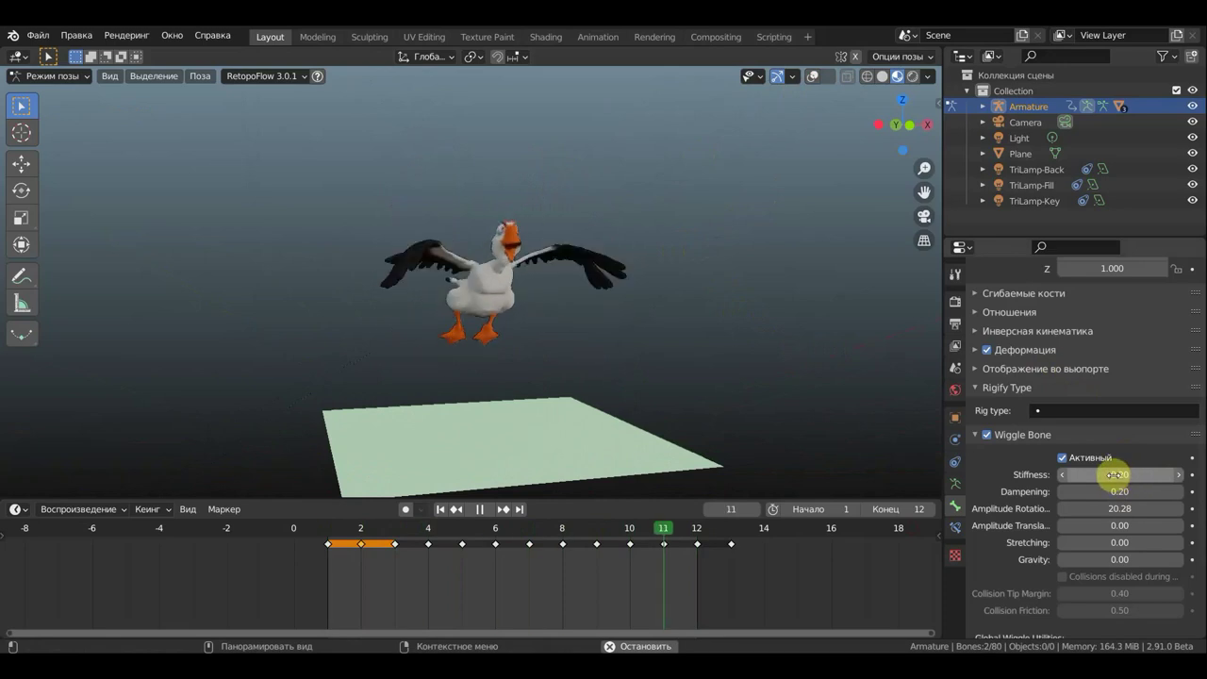
Step: Raise Wiggle Bone Stiffness to 1.64 and set Dampening to 1.22
left_click_drag(1114, 474, 1169, 475)
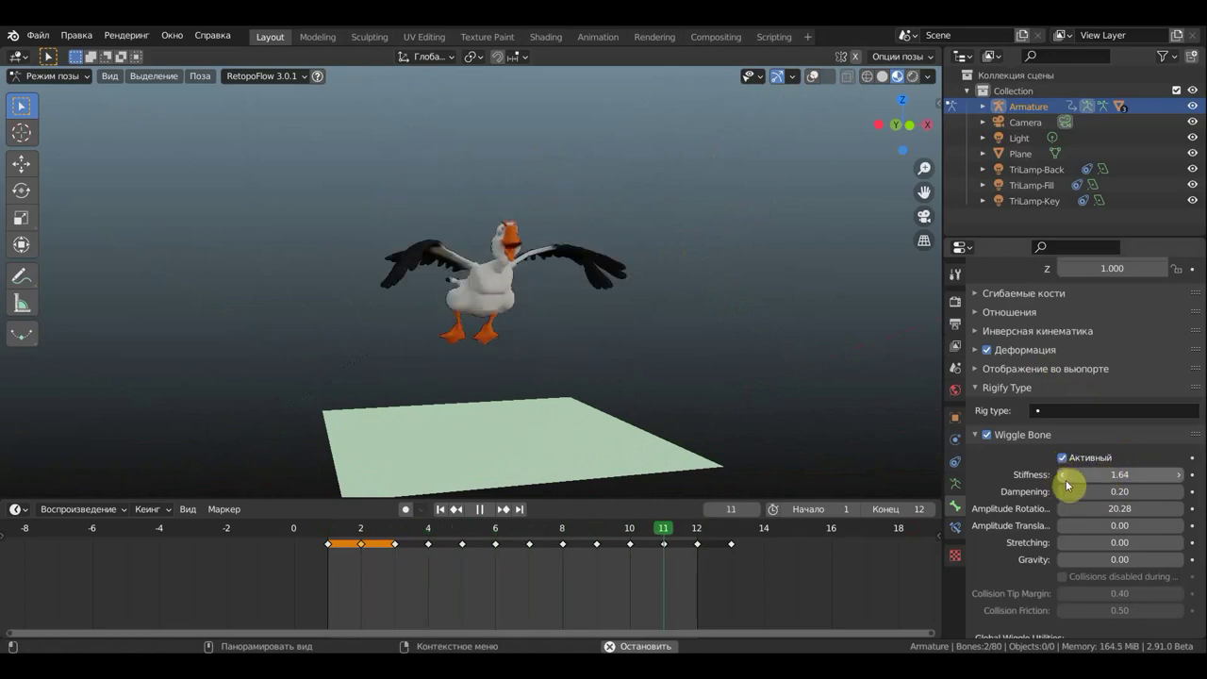
left_click_drag(1115, 492, 1160, 491)
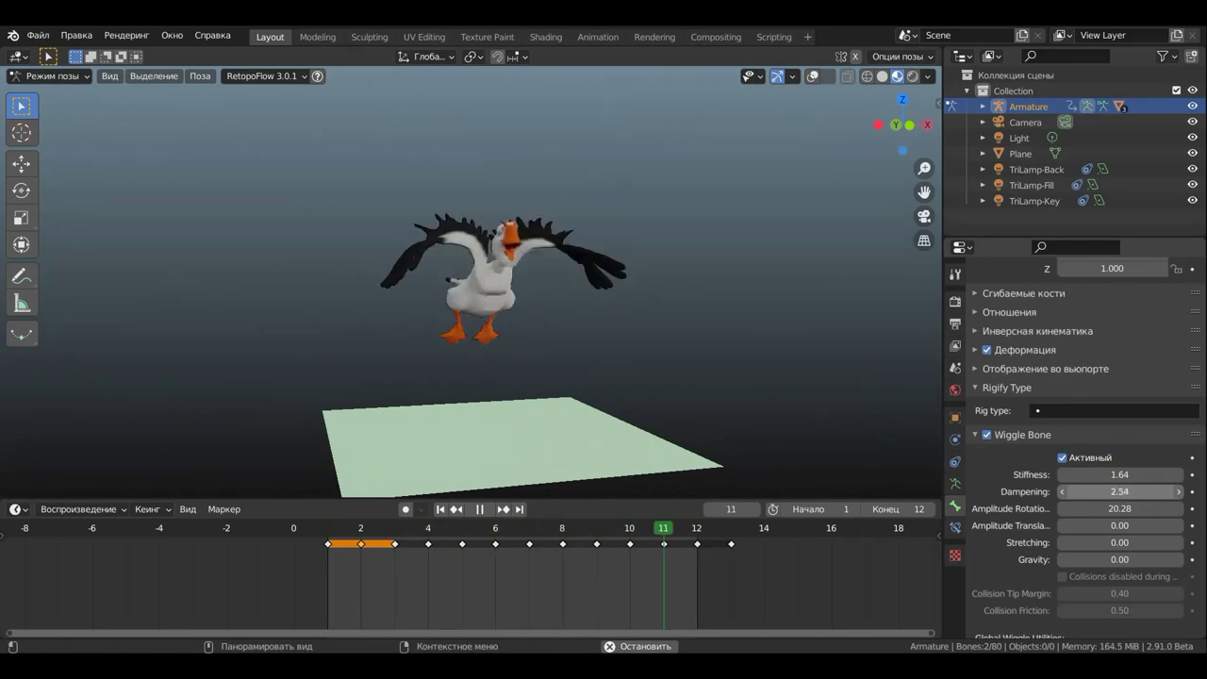
left_click(1115, 492)
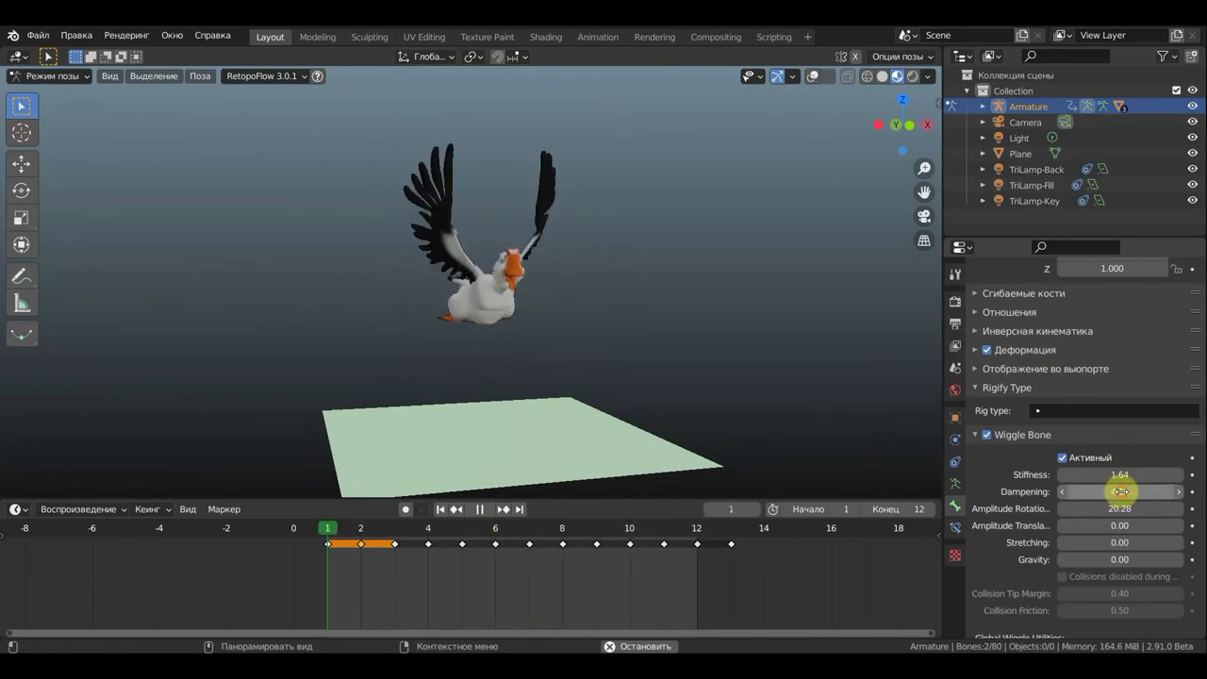
left_click_drag(1120, 492, 1120, 491)
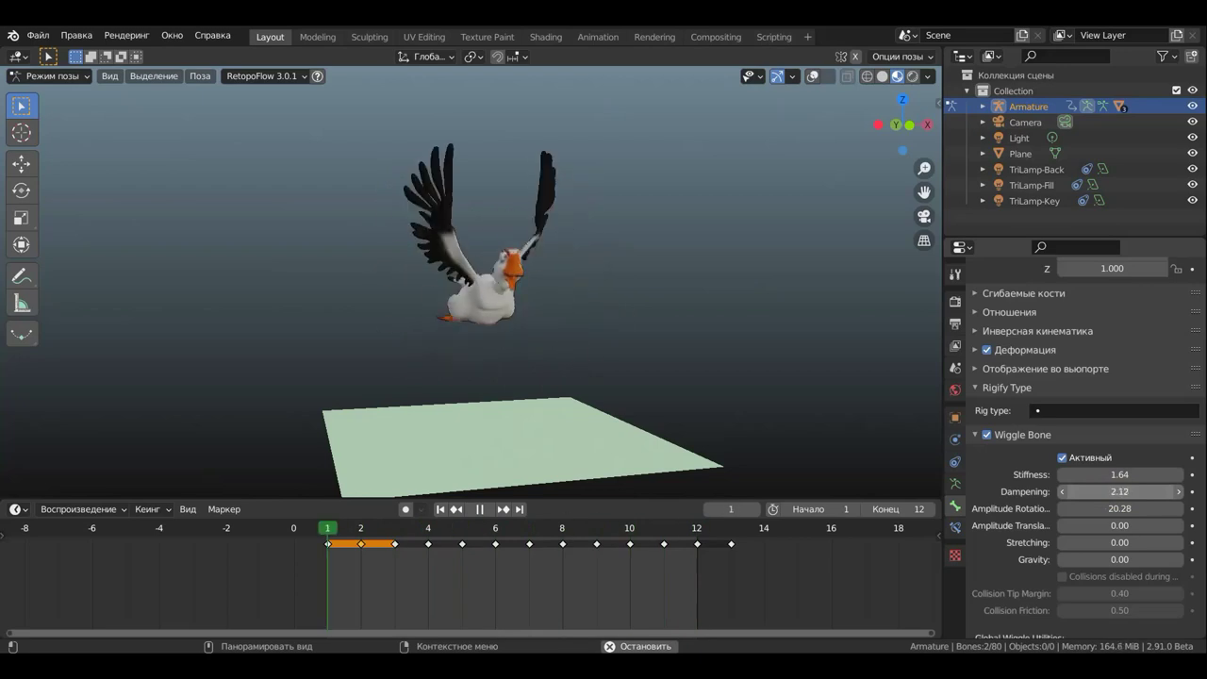
left_click_drag(1120, 491, 1057, 491)
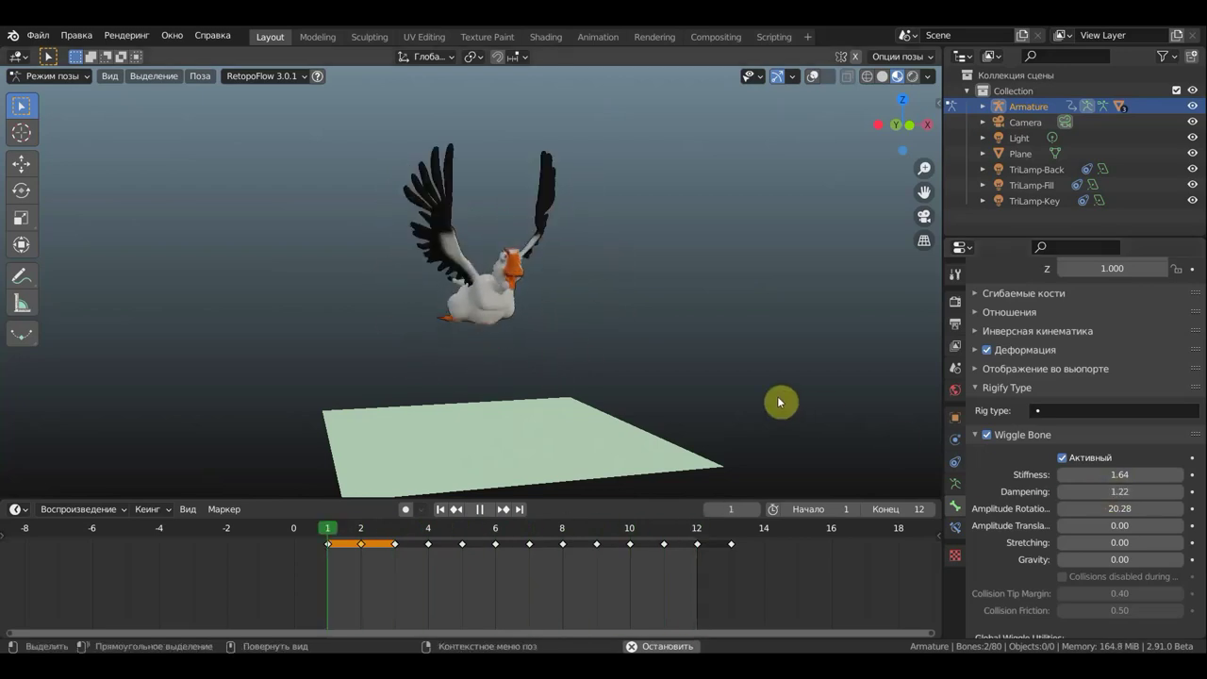
Step: Raise Amplitude Rotation to 35.28 while watching the wings, then stop playback
middle_click_drag(856, 417, 119, 424)
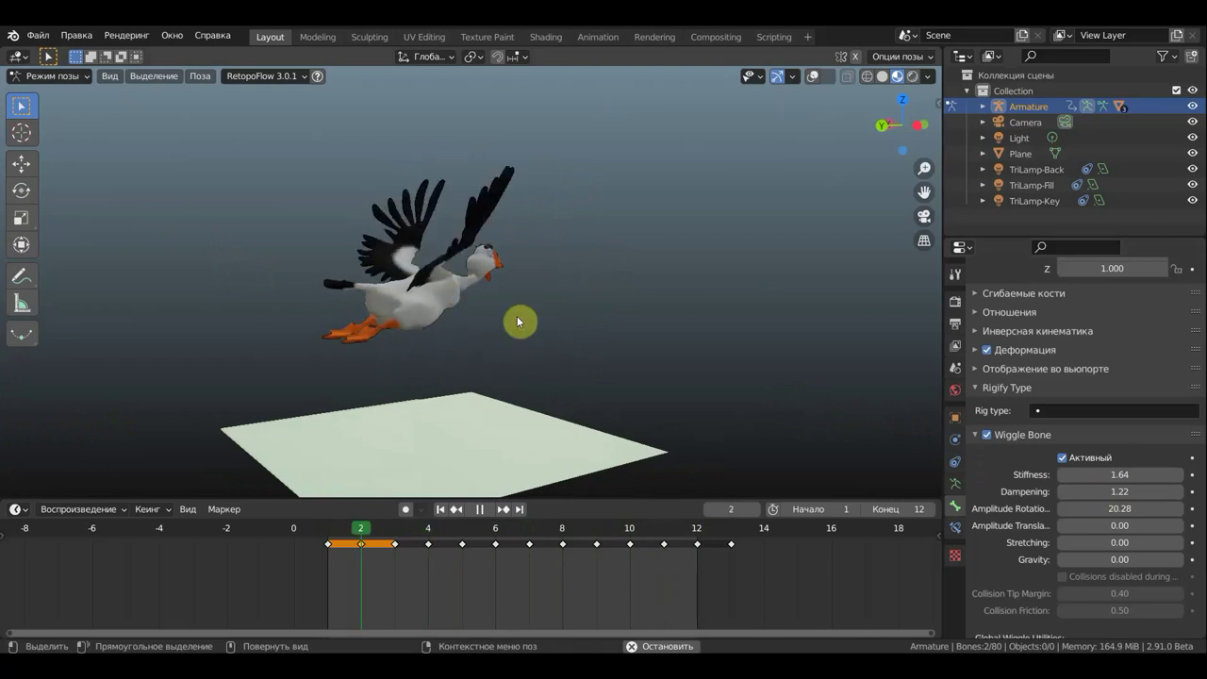
middle_click_drag(519, 345, 285, 346)
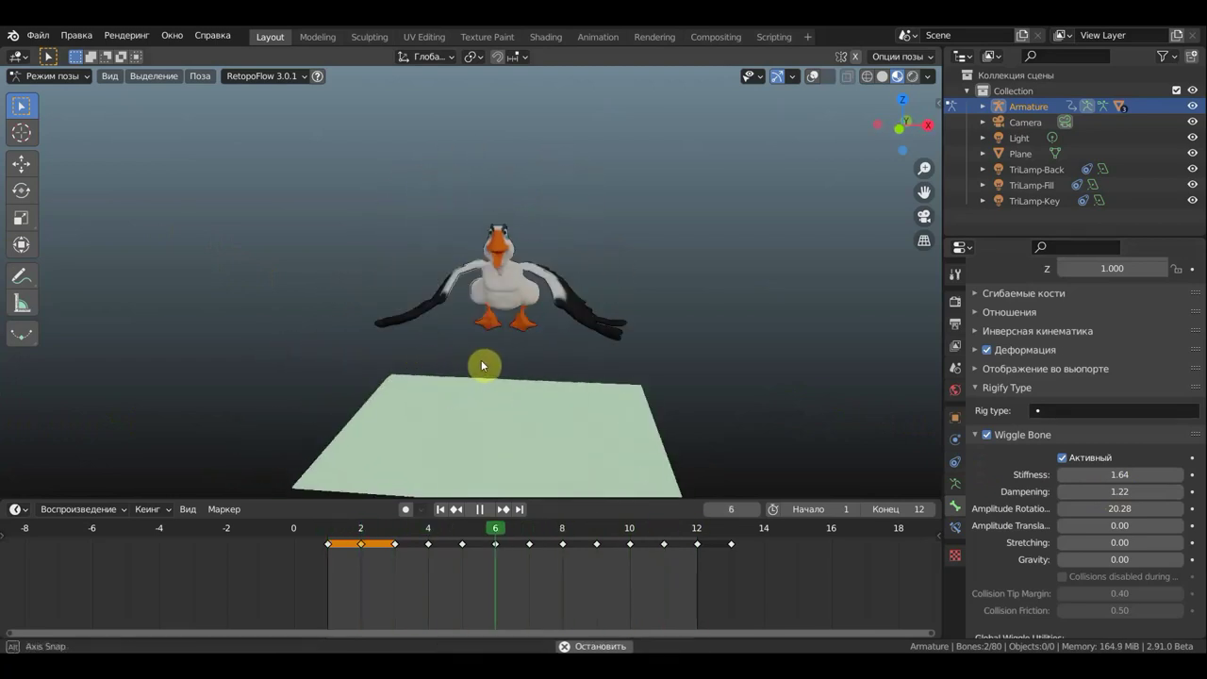
middle_click_drag(482, 364, 499, 354)
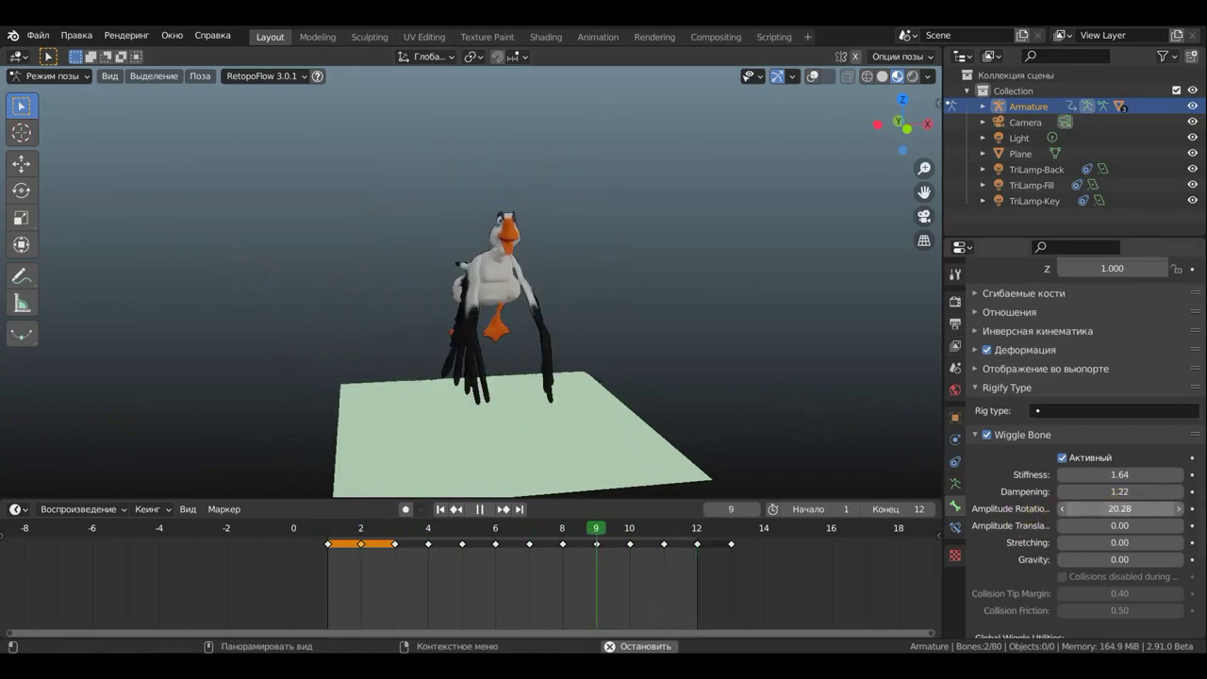
left_click_drag(1119, 508, 1199, 508)
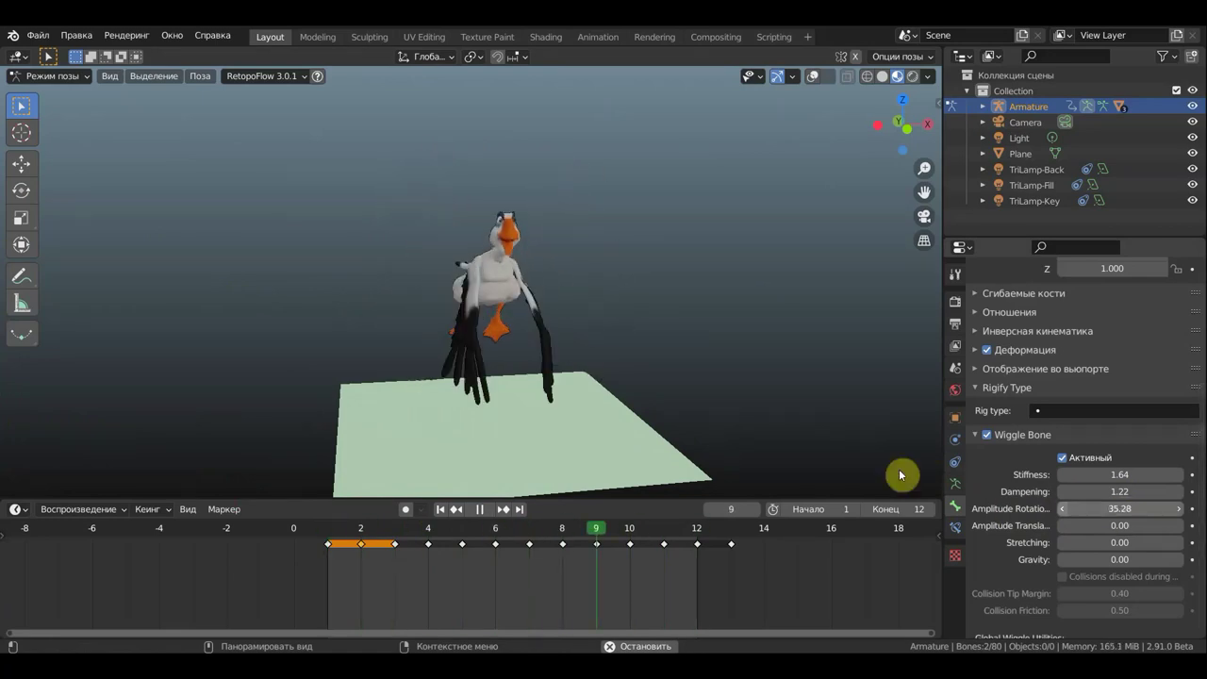
mouse_move(897, 477)
middle_mouse_down()
mouse_move(717, 428)
mouse_move(851, 428)
mouse_move(807, 417)
middle_mouse_up()
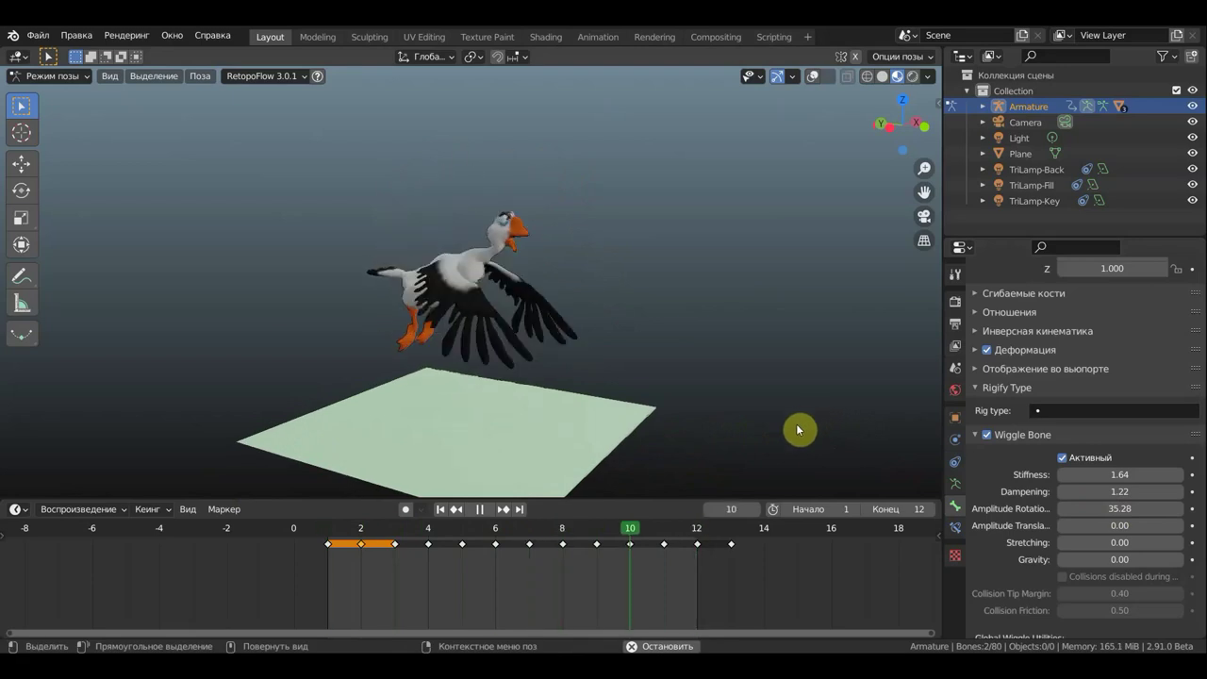
key("space")
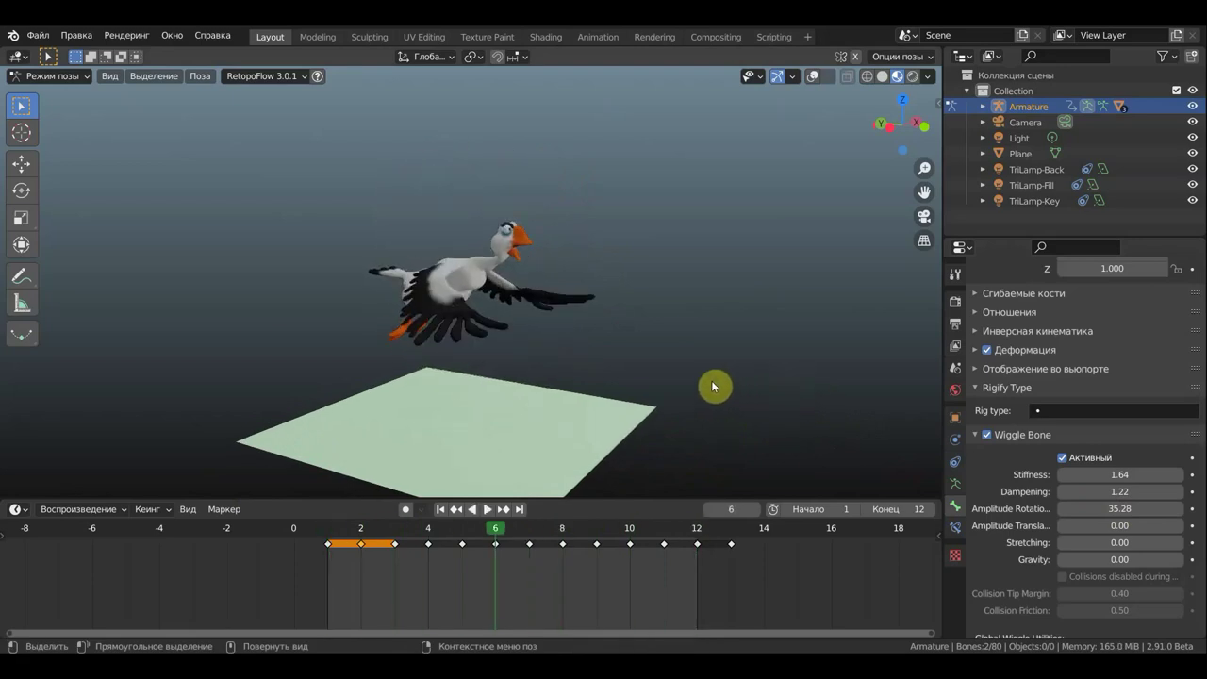
middle_click_drag(714, 386, 623, 368)
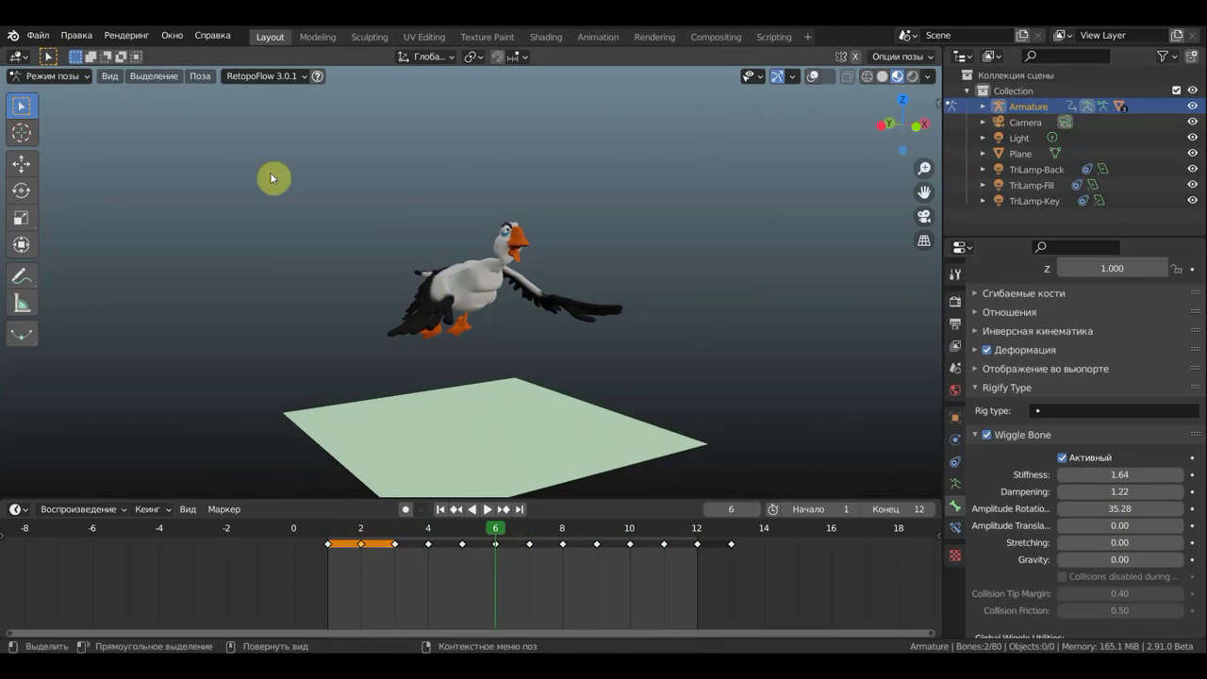
Step: Load a recent project file, discarding unsaved changes, and select its armature
left_click(38, 35)
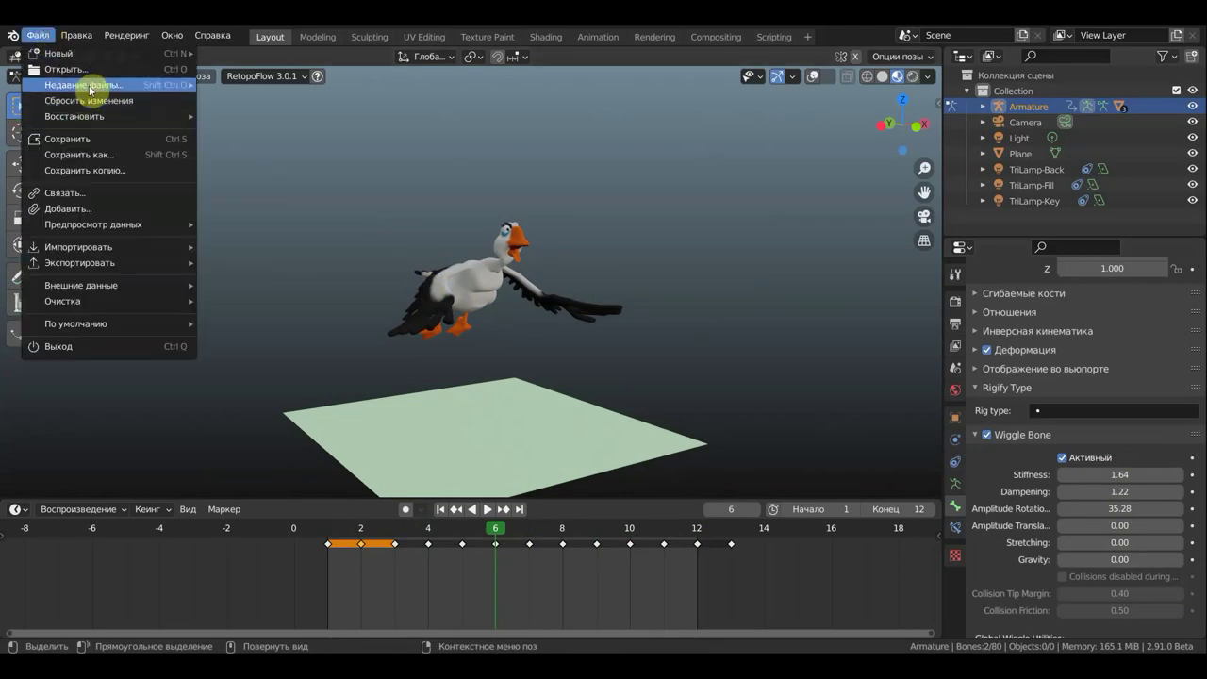
left_click(265, 97)
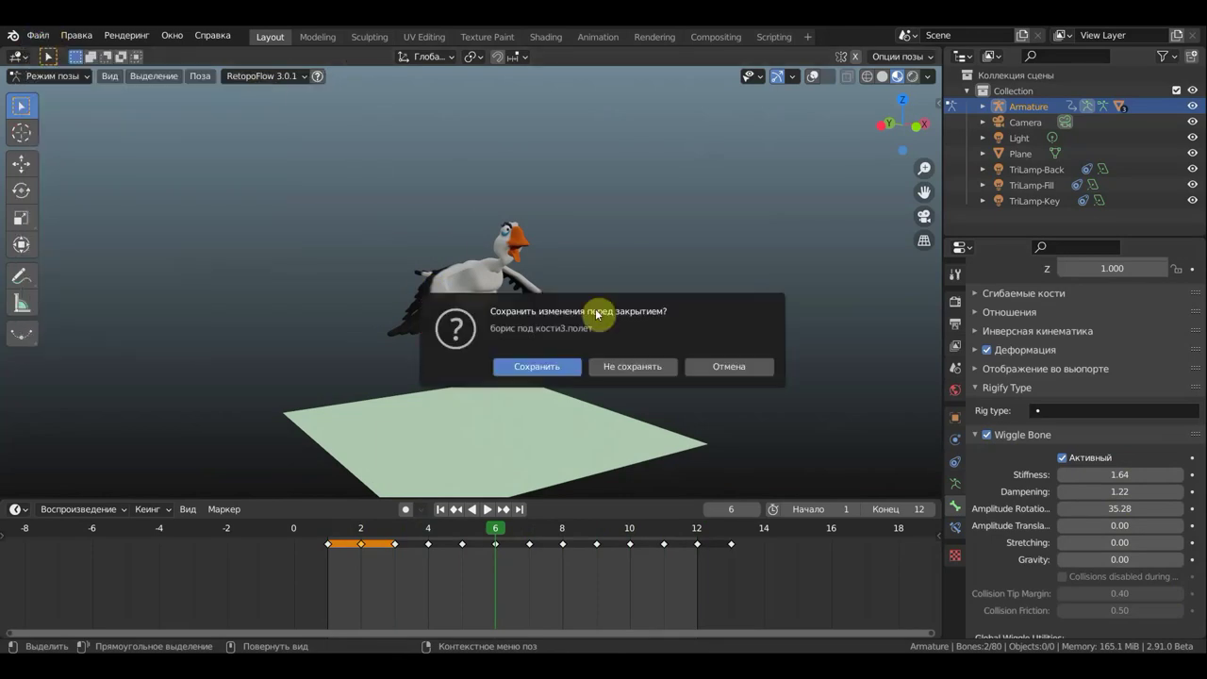
left_click(638, 370)
left_click(486, 172)
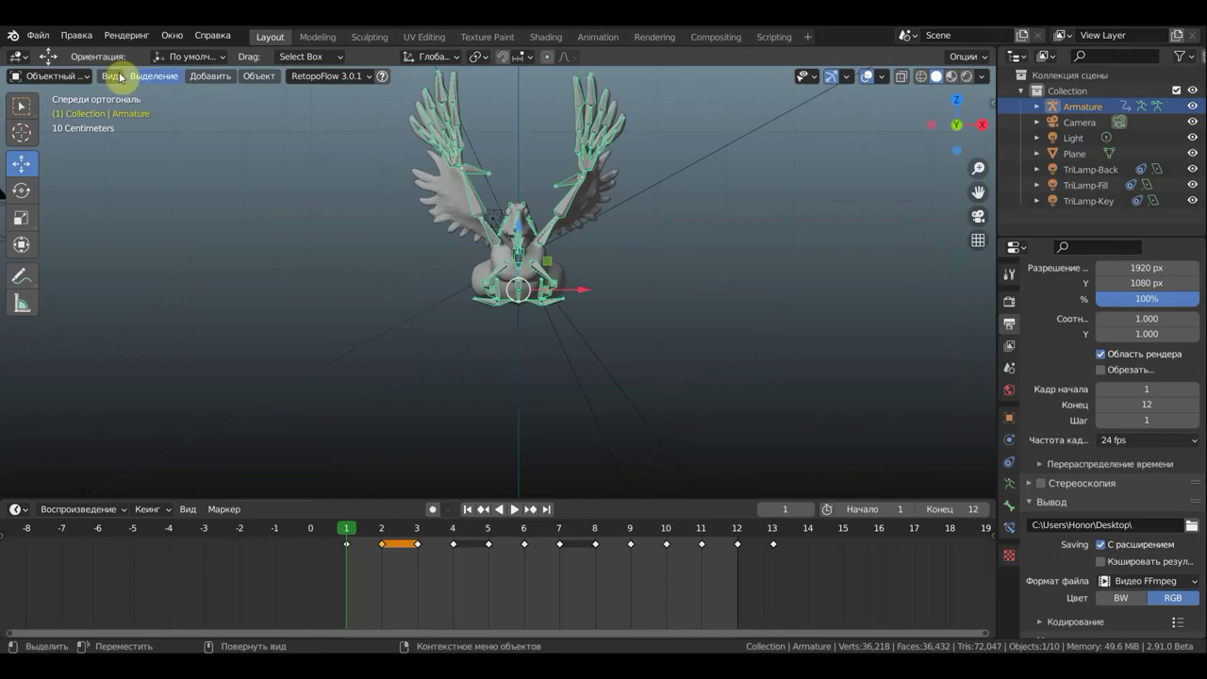
Step: Put the armature into Pose Mode and orbit to an angled view of the goose
left_click(52, 75)
left_click(83, 129)
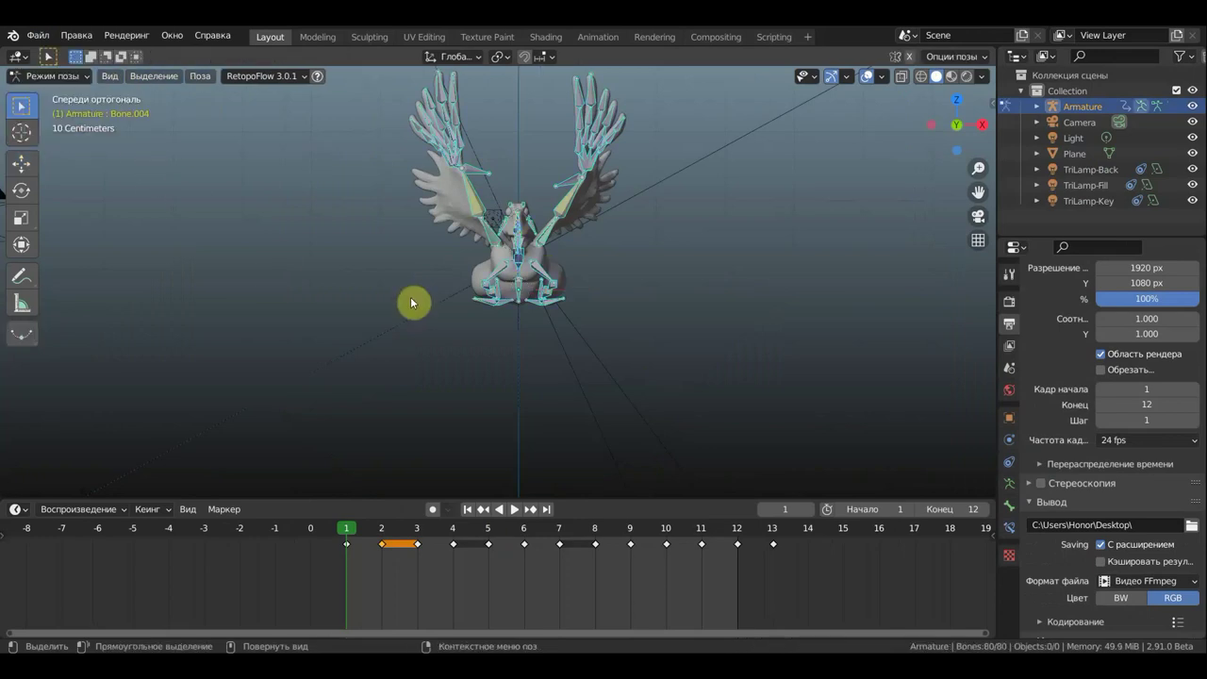
mouse_move(411, 302)
middle_mouse_down()
mouse_move(527, 340)
mouse_move(490, 200)
middle_mouse_up()
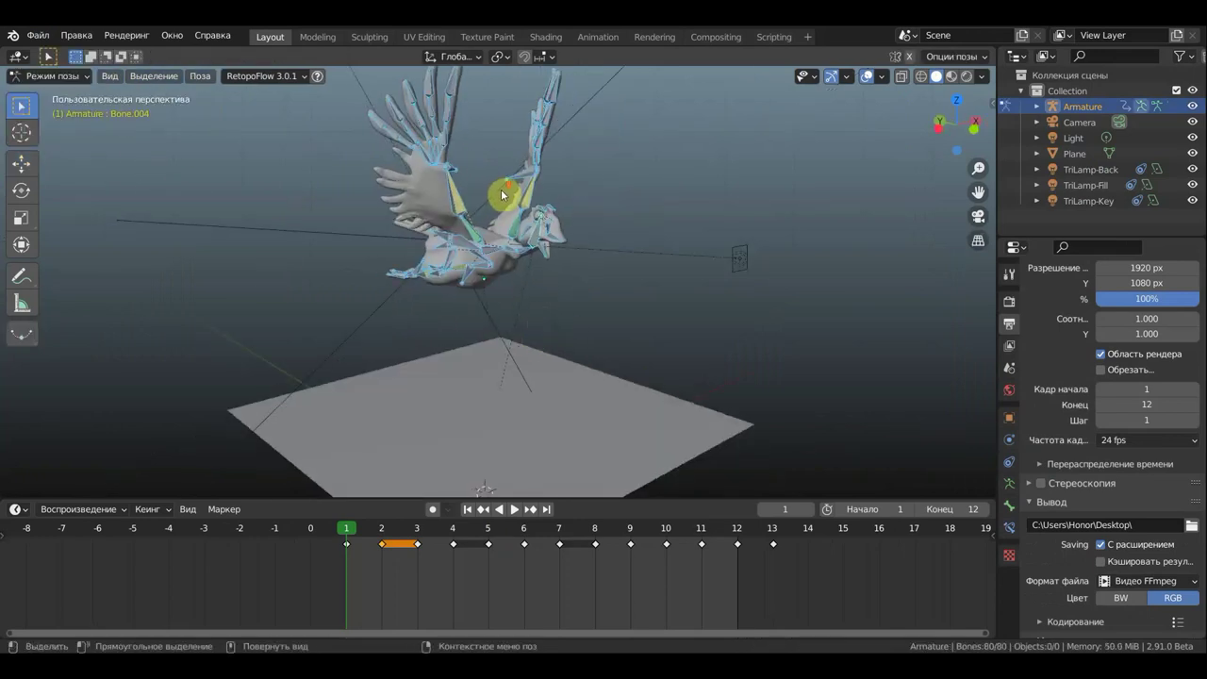
scroll(471, 180, "down", 2)
scroll(431, 154, "down", 2)
Step: Box-select the left and right wing feather bones, then pick a single bone near the neck
left_click_drag(422, 143, 455, 174)
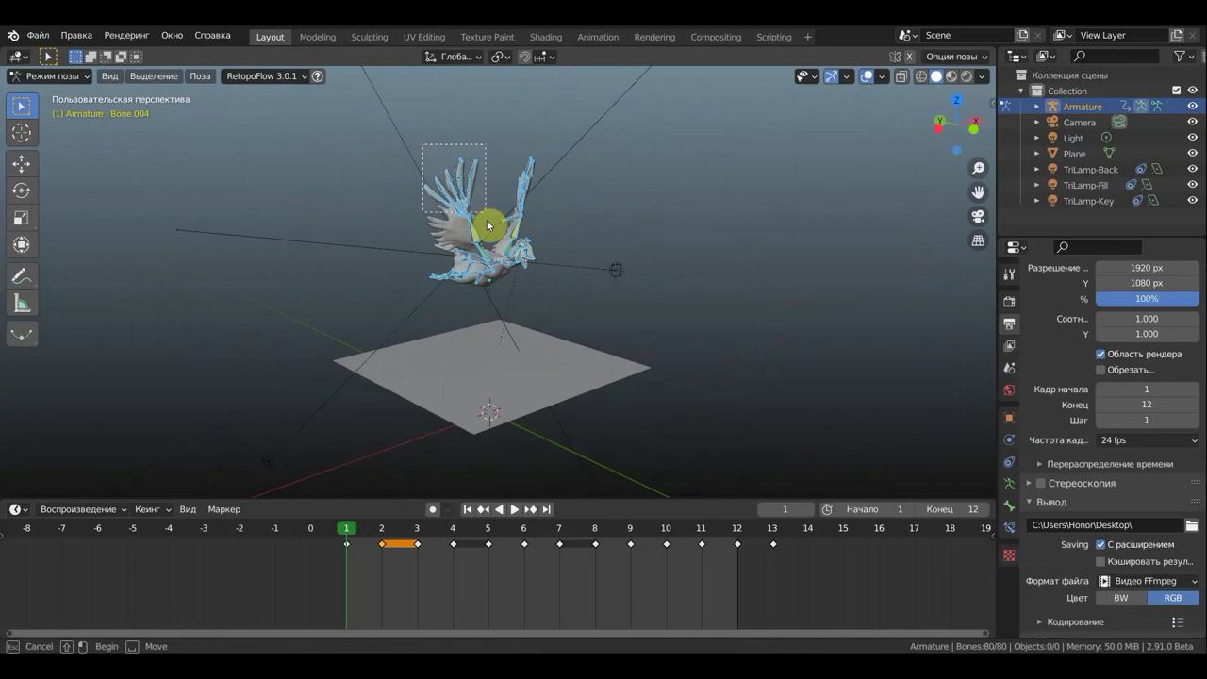
left_click_drag(489, 242, 492, 239)
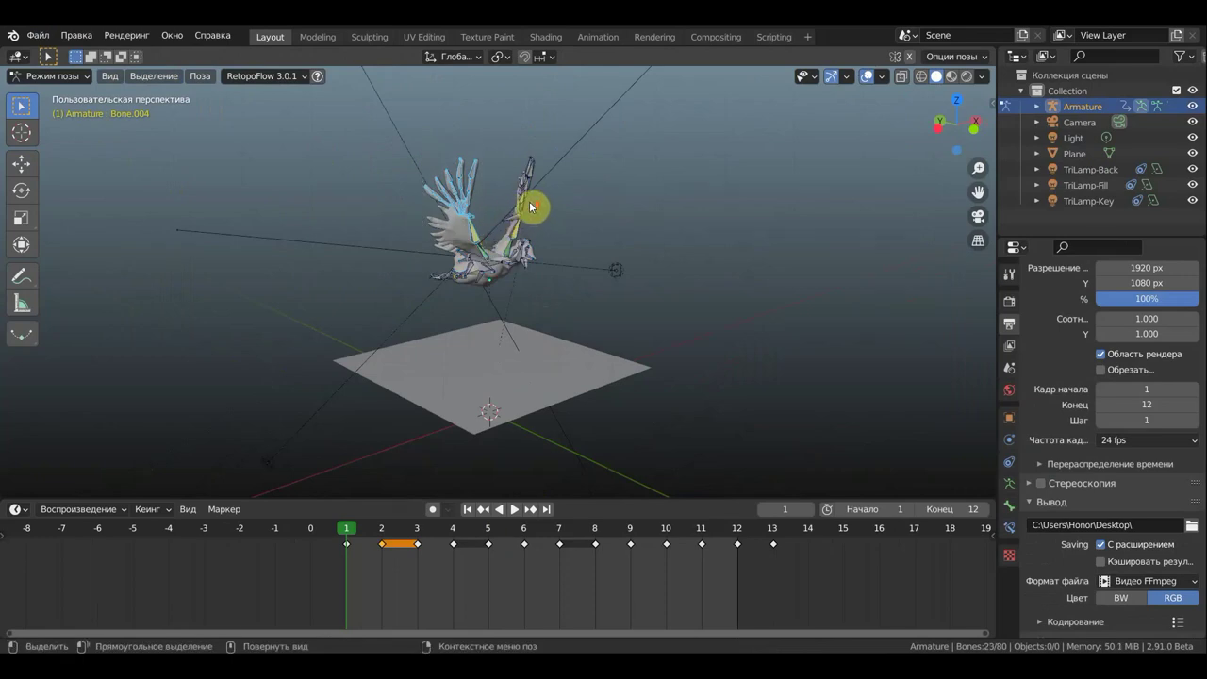
middle_click_drag(530, 207, 516, 147)
left_click_drag(497, 124, 535, 175)
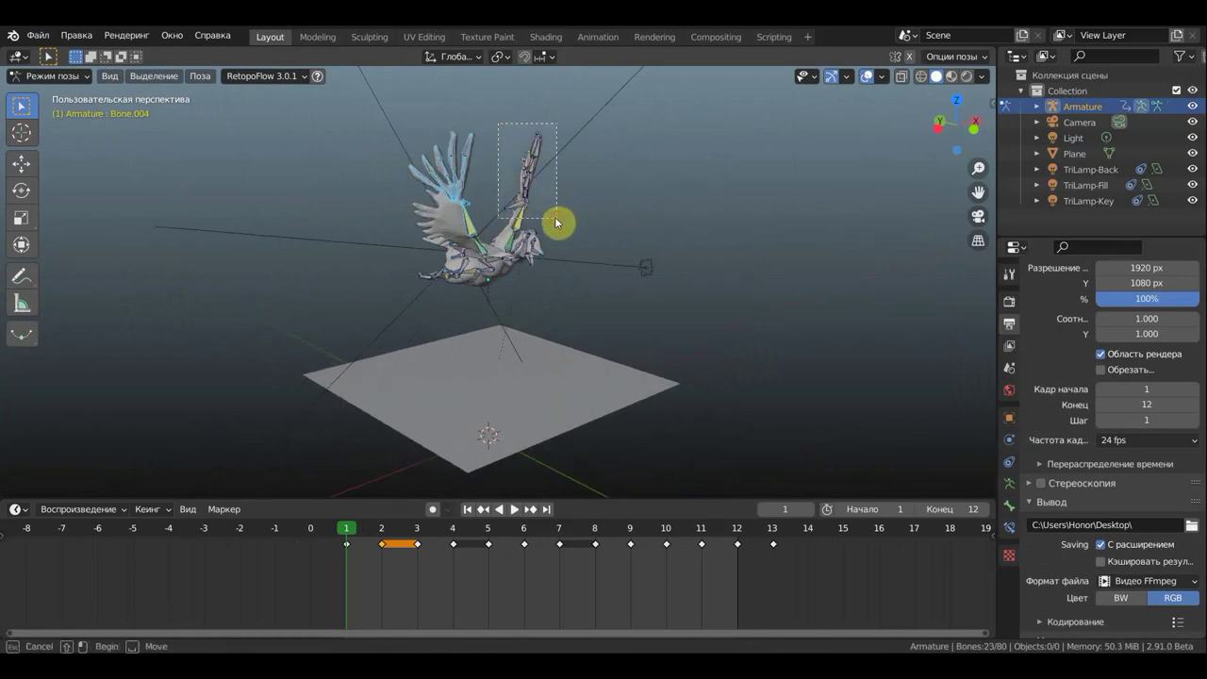
left_click_drag(557, 220, 555, 218)
mouse_move(709, 266)
middle_mouse_down()
mouse_move(827, 264)
mouse_move(681, 277)
middle_mouse_up()
scroll(677, 275, "up", 4)
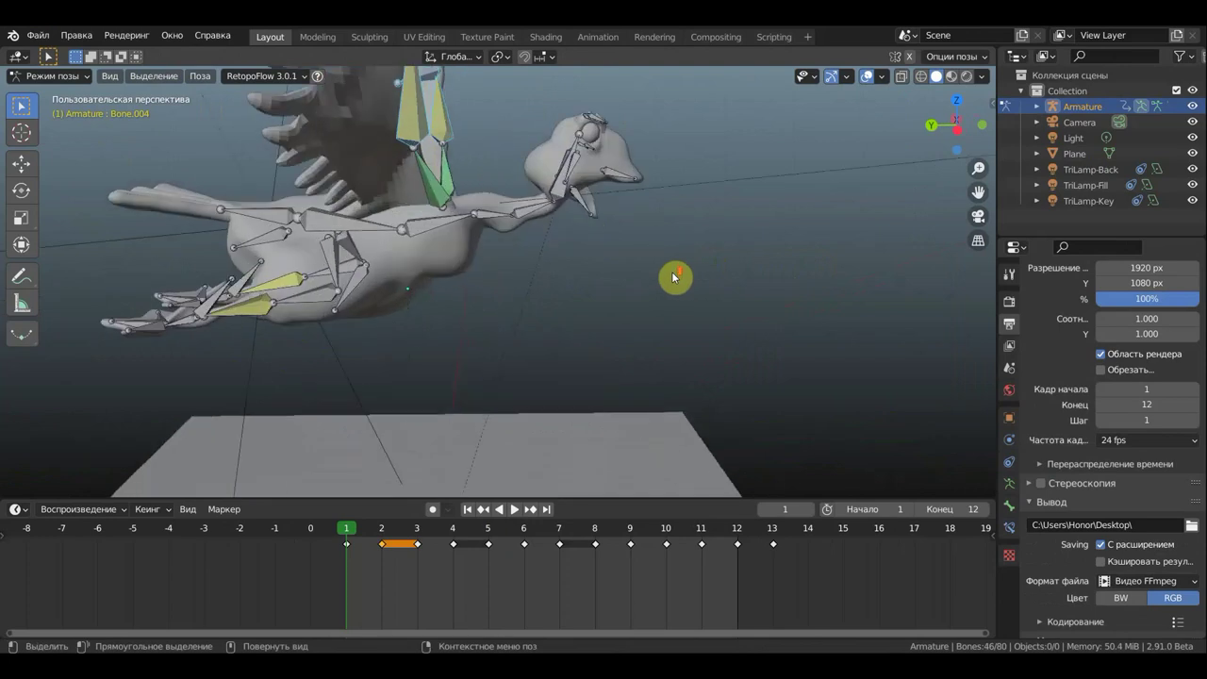
left_click(543, 209)
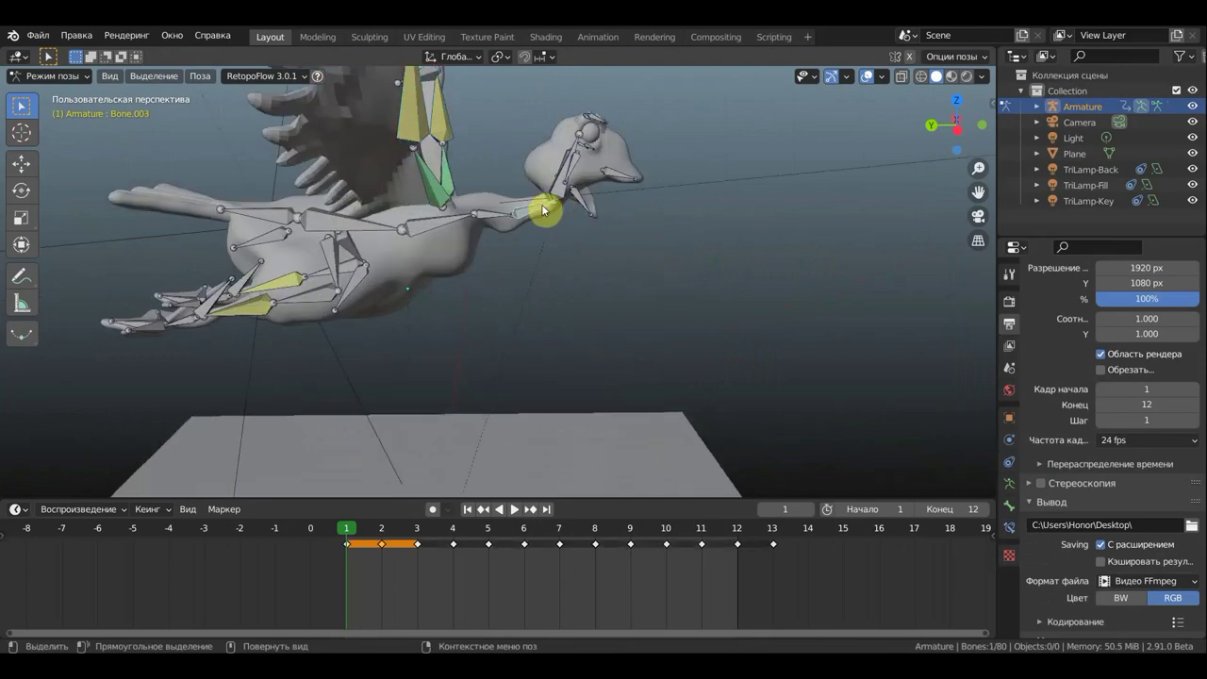
Step: Undo the single-bone pick to restore the wing bone selection
key("ctrl+z")
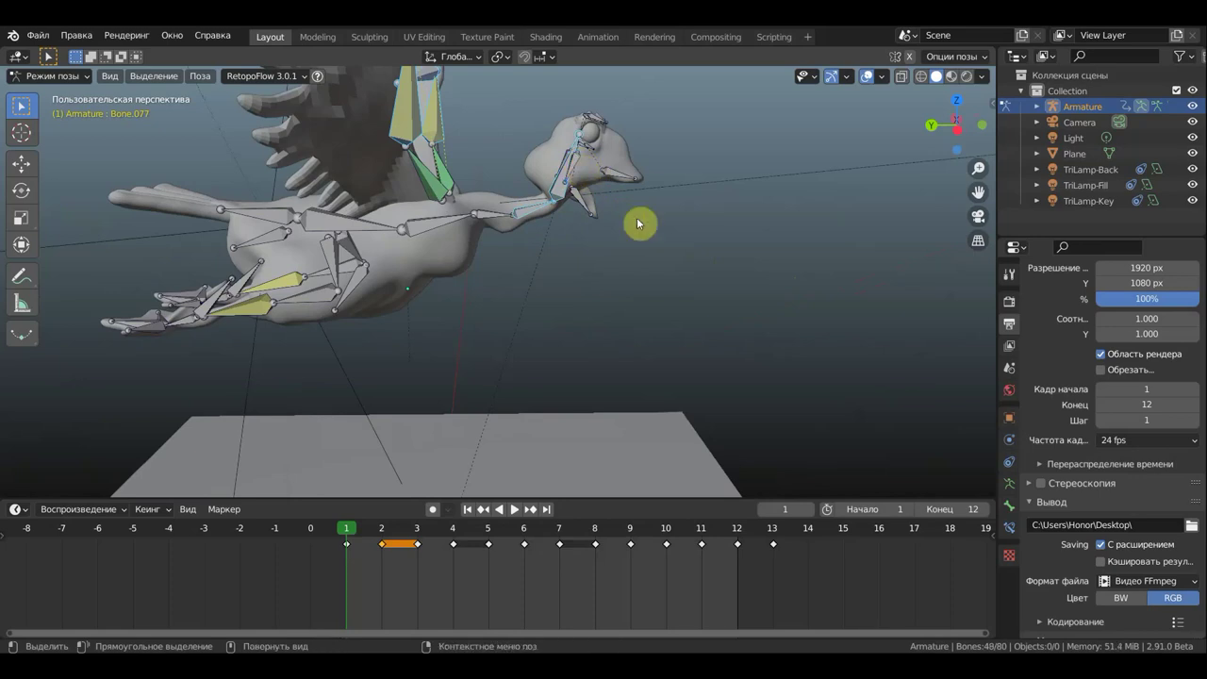
mouse_move(666, 264)
middle_mouse_down()
mouse_move(719, 329)
mouse_move(499, 337)
mouse_move(556, 339)
middle_mouse_up()
mouse_move(806, 335)
middle_mouse_down()
mouse_move(815, 370)
mouse_move(853, 354)
middle_mouse_up()
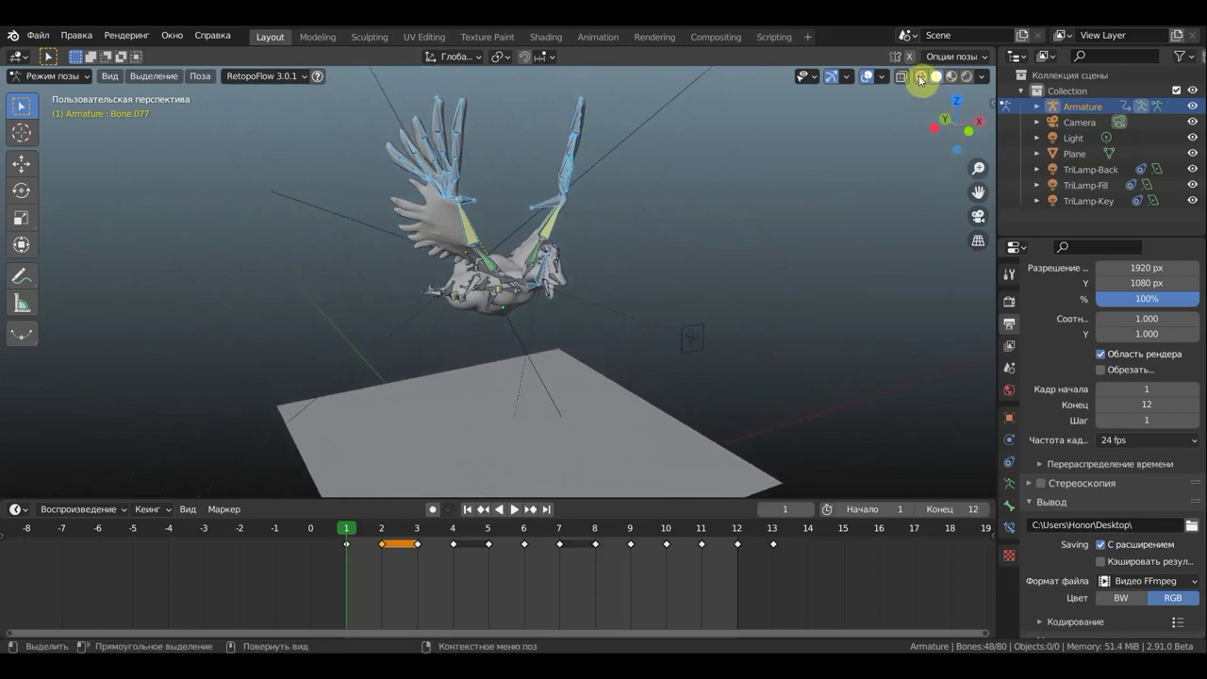
Step: Switch viewport shading to Material Preview and check the goose from side and front views
left_click(966, 81)
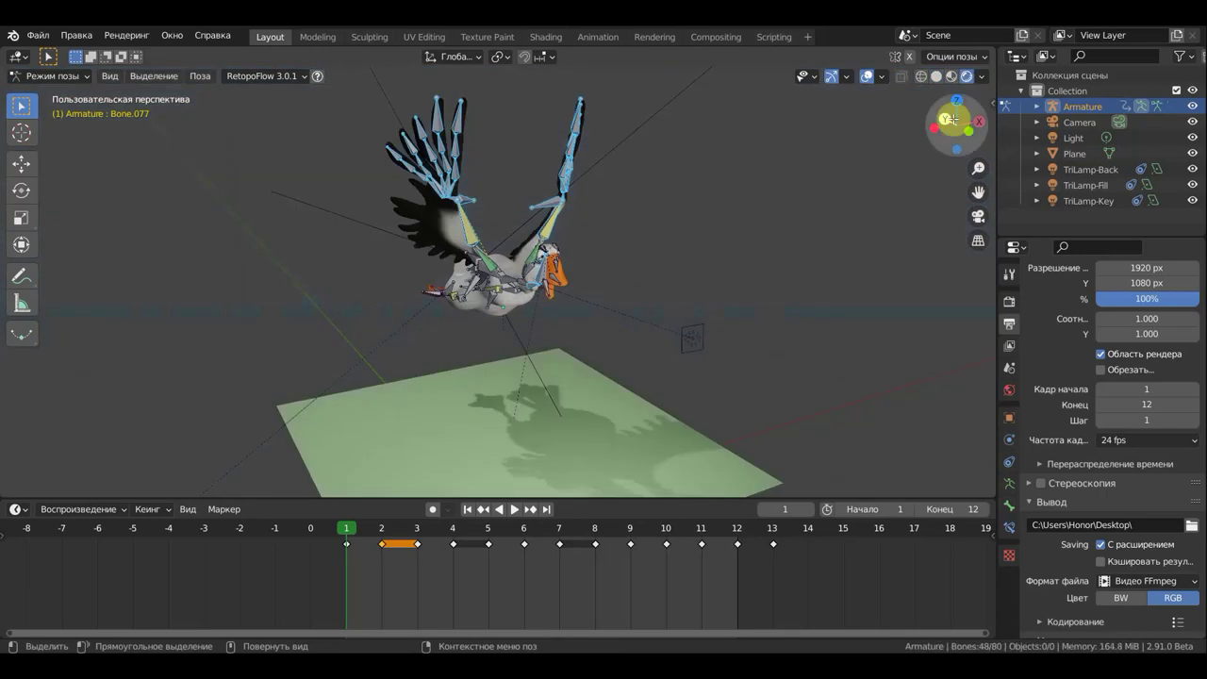
left_click(952, 83)
middle_click_drag(845, 339, 775, 326)
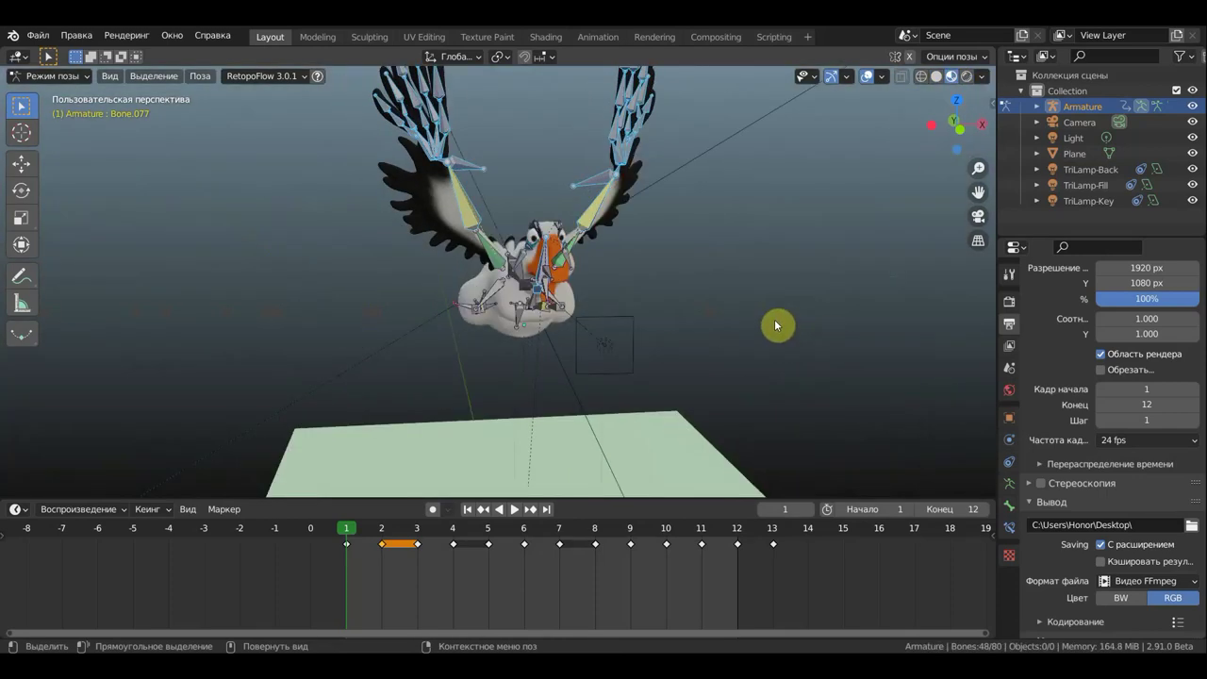
key("KP_3")
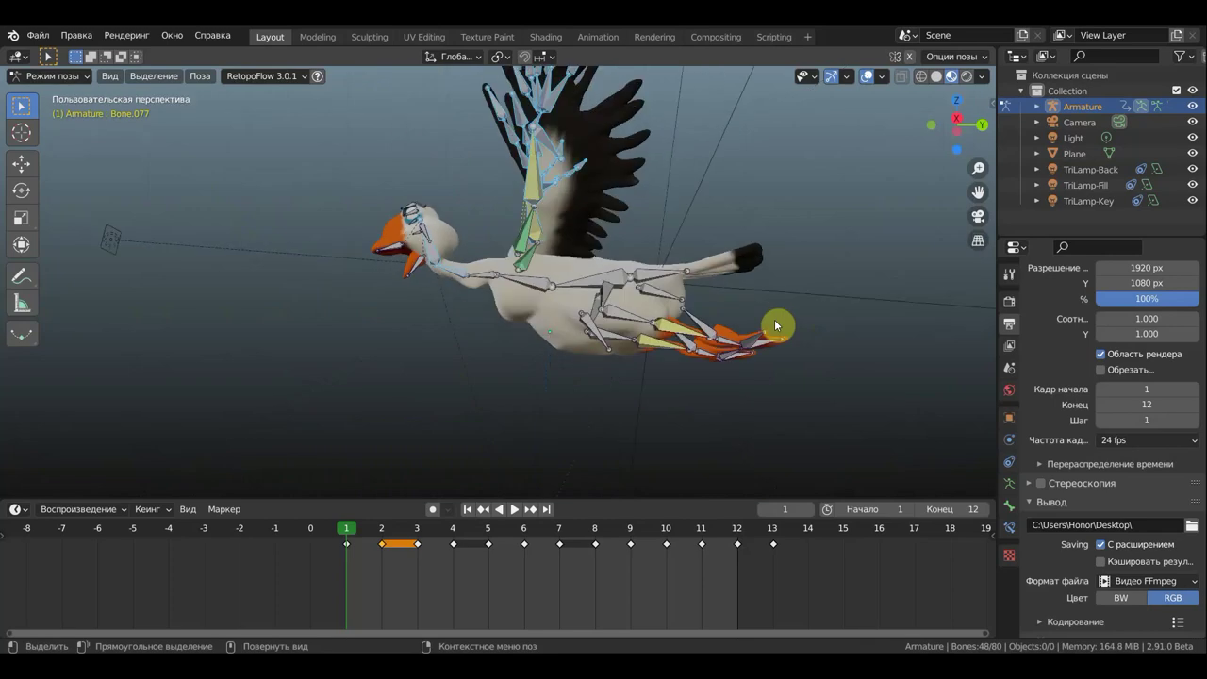
key("KP_1")
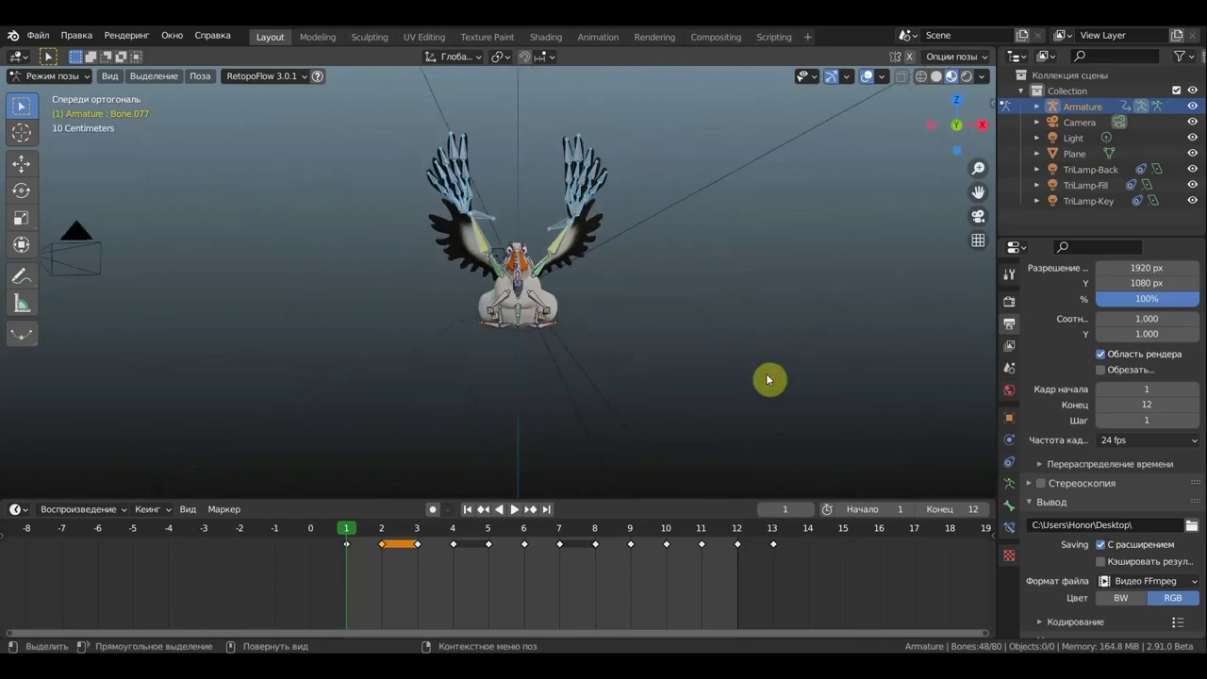
middle_click_drag(862, 399, 943, 406)
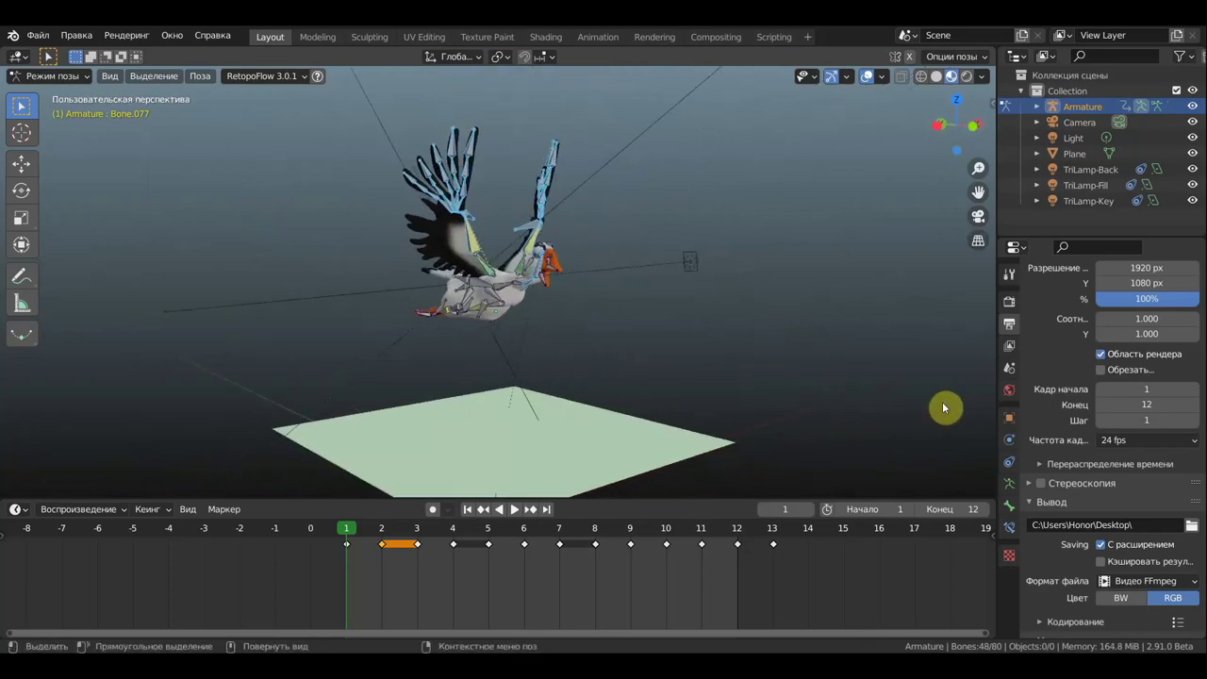
Step: Hide the TriLamp-Key and TriLamp-Fill lights and enable Wiggle Bone on the selected wing bones
left_click(1192, 201)
left_click(1193, 185)
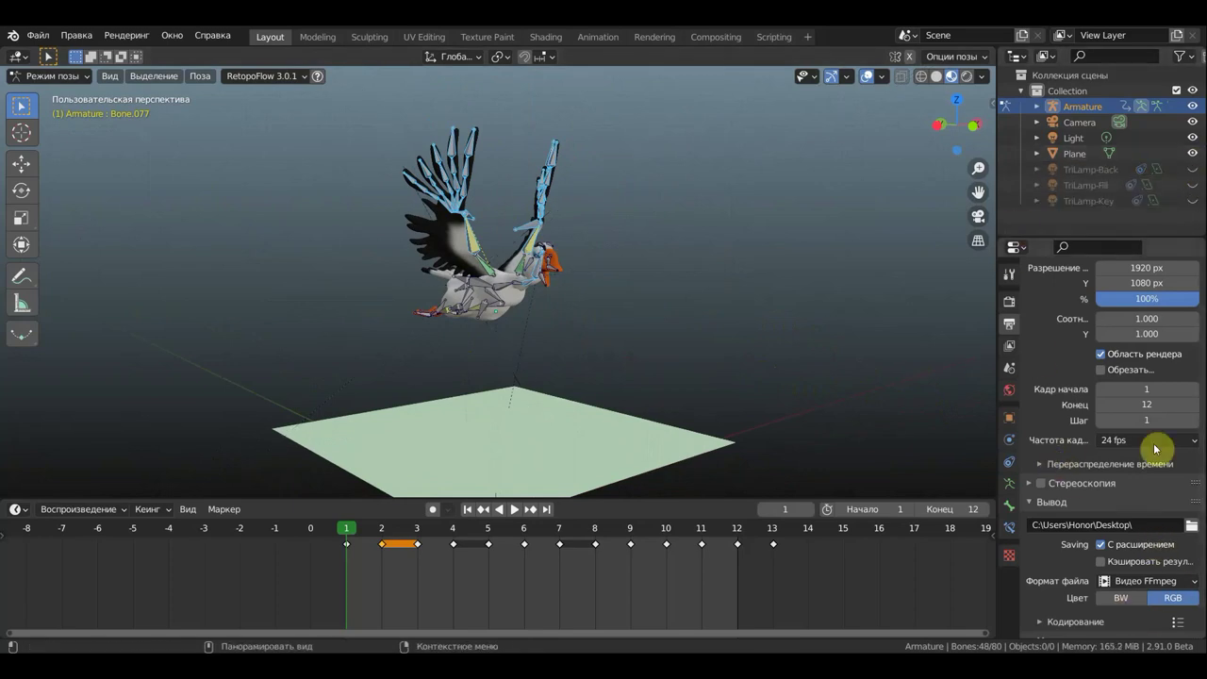
scroll(1122, 588, "down", 1)
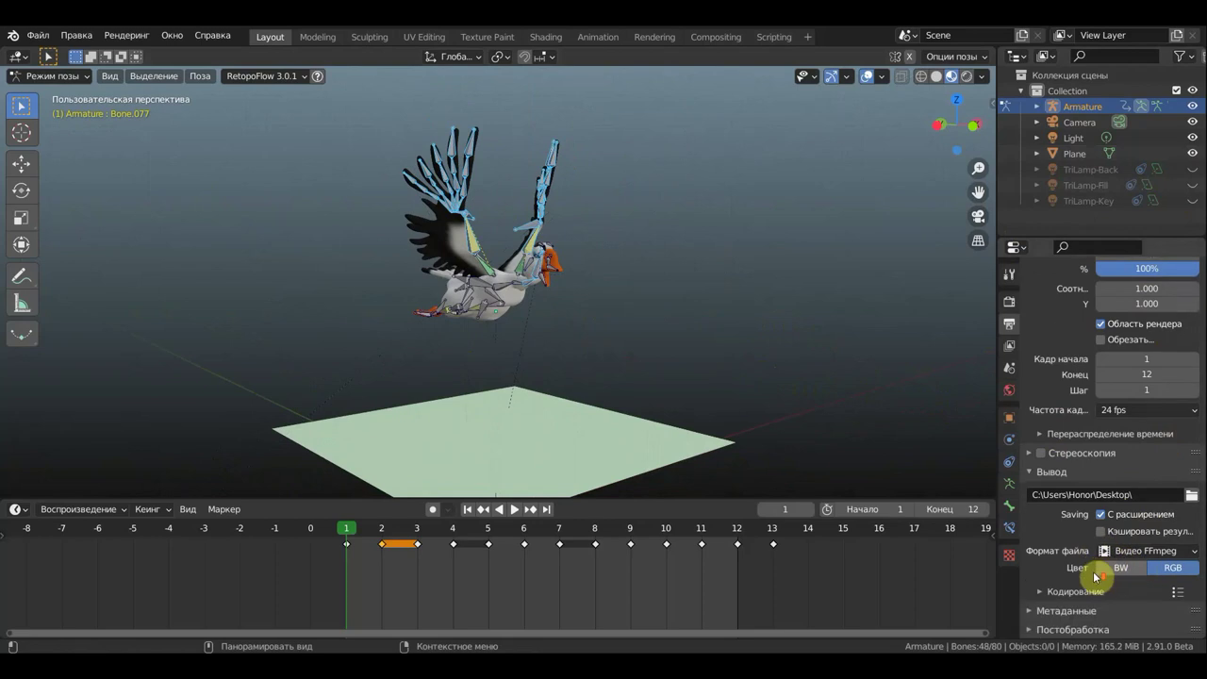
left_click(1012, 510)
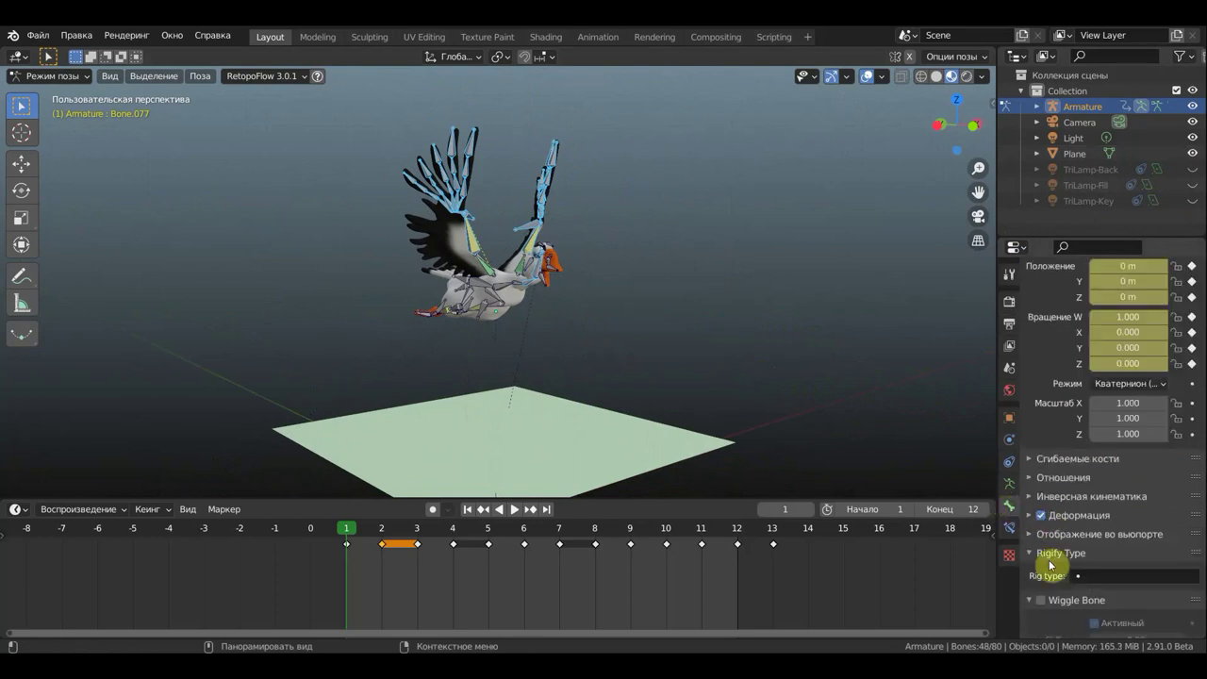
scroll(1050, 564, "down", 2)
left_click(1041, 550)
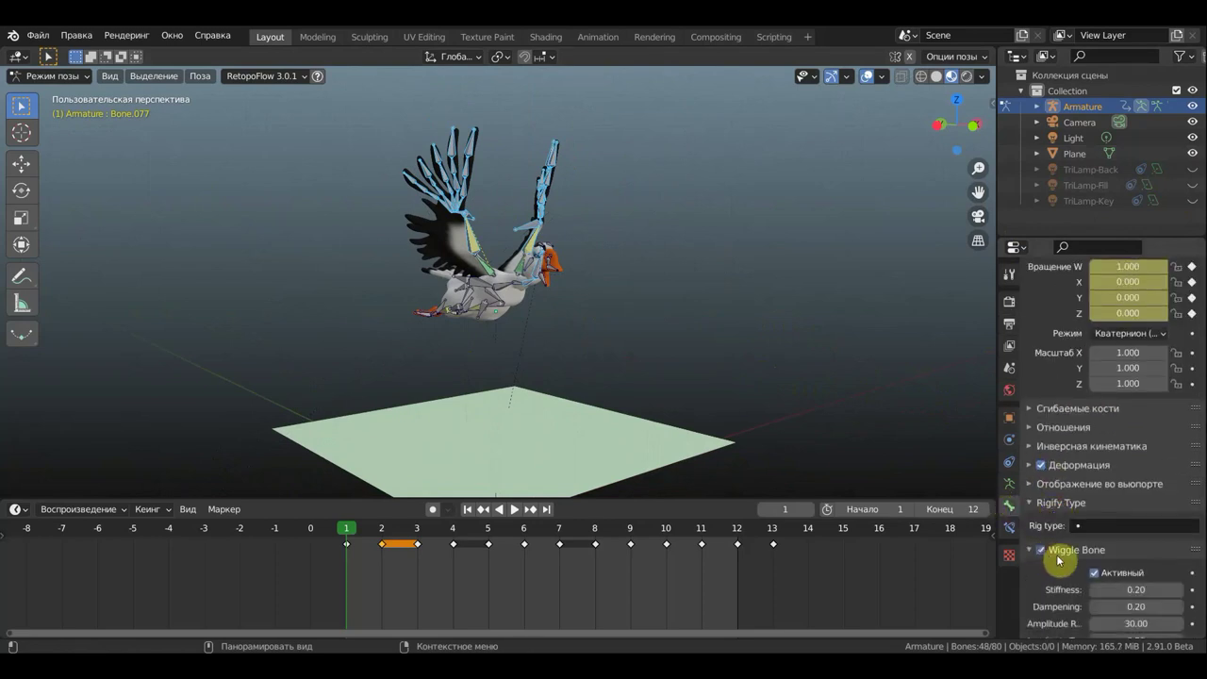
scroll(1080, 563, "down", 5)
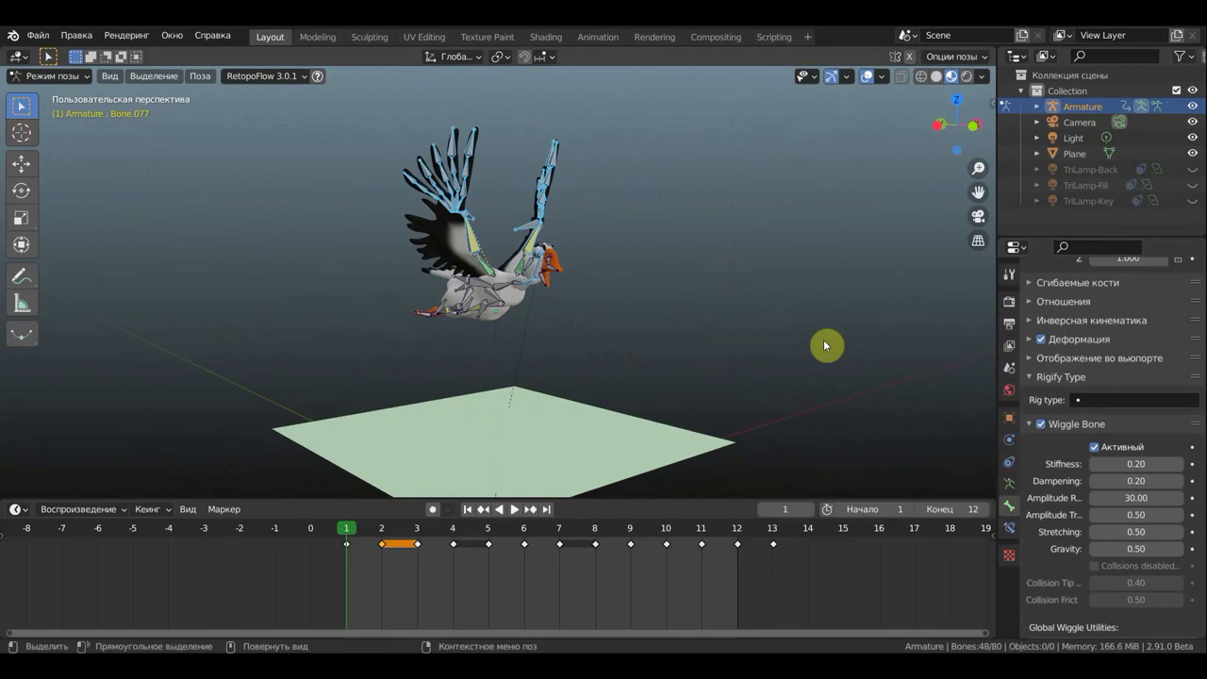
Step: Start playback with overlays hidden and enter 0 for the wing bones' Wiggle Bone Gravity
key("space")
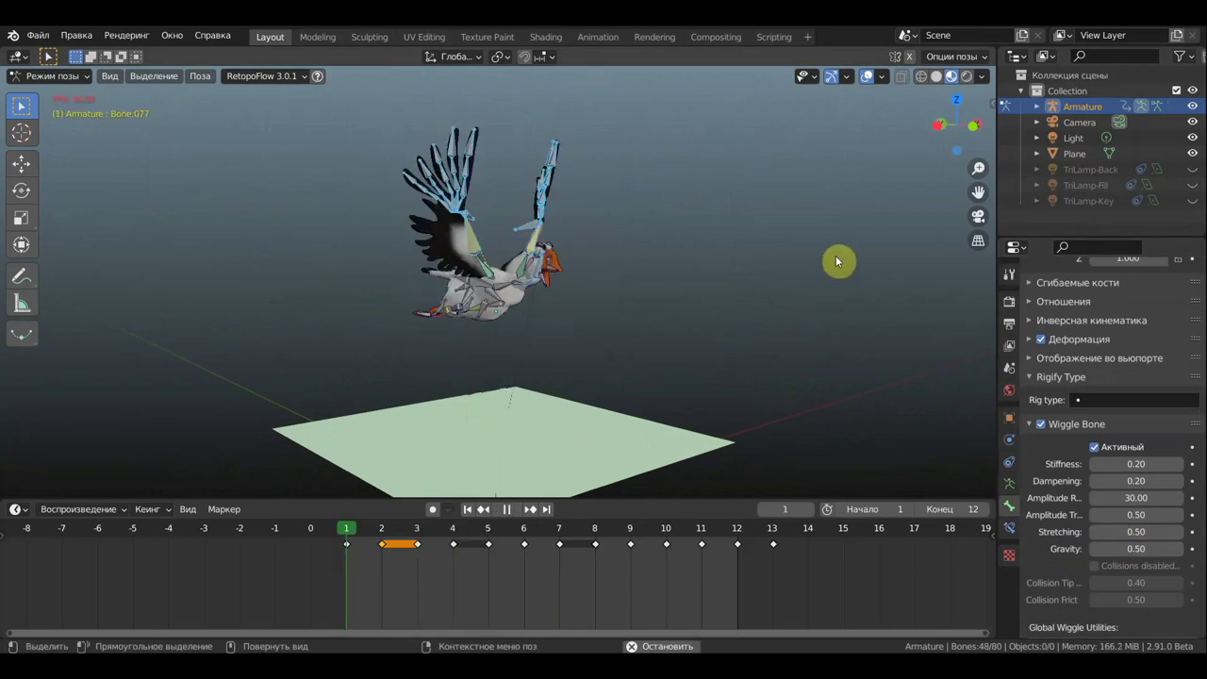
left_click(867, 76)
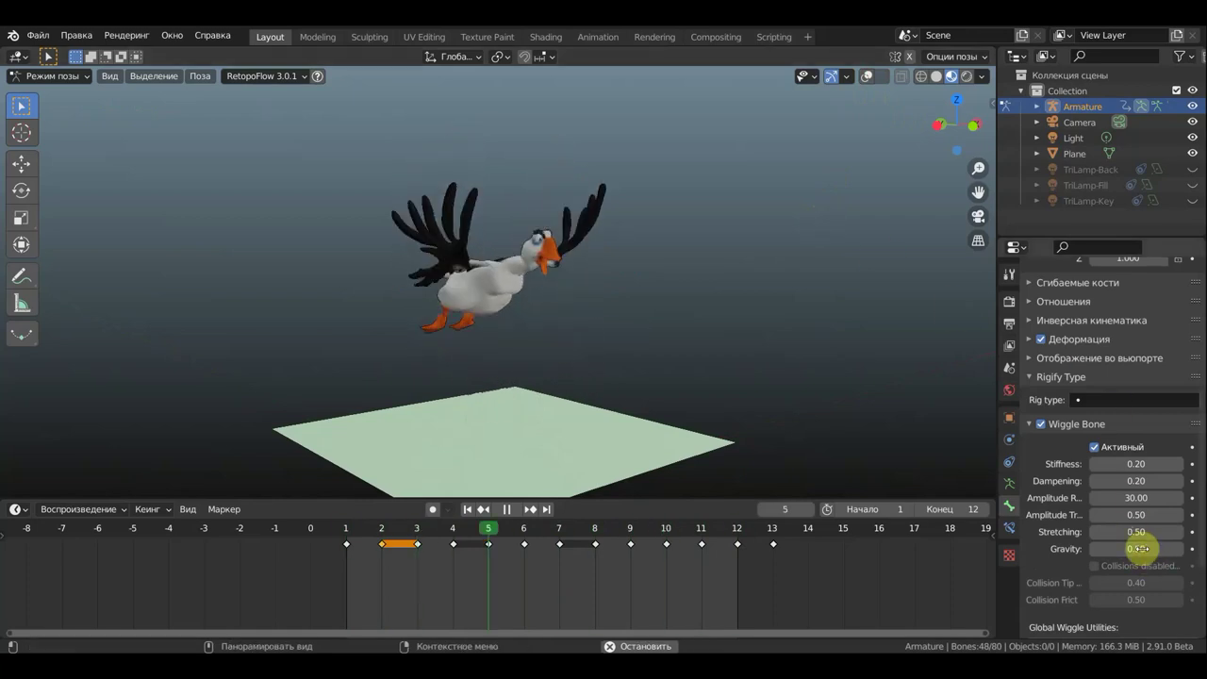
mouse_move(1138, 548)
left_mouse_down()
mouse_move(1112, 548)
mouse_move(1175, 547)
left_mouse_up()
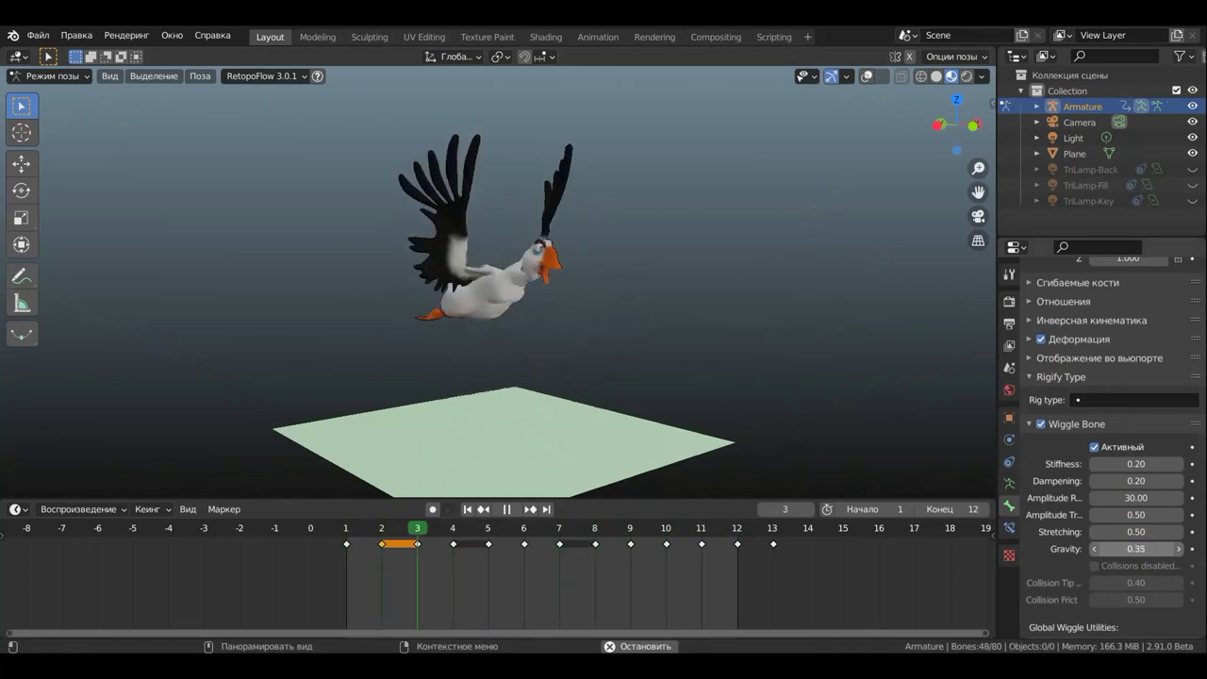
left_click(1139, 547)
type("0.5")
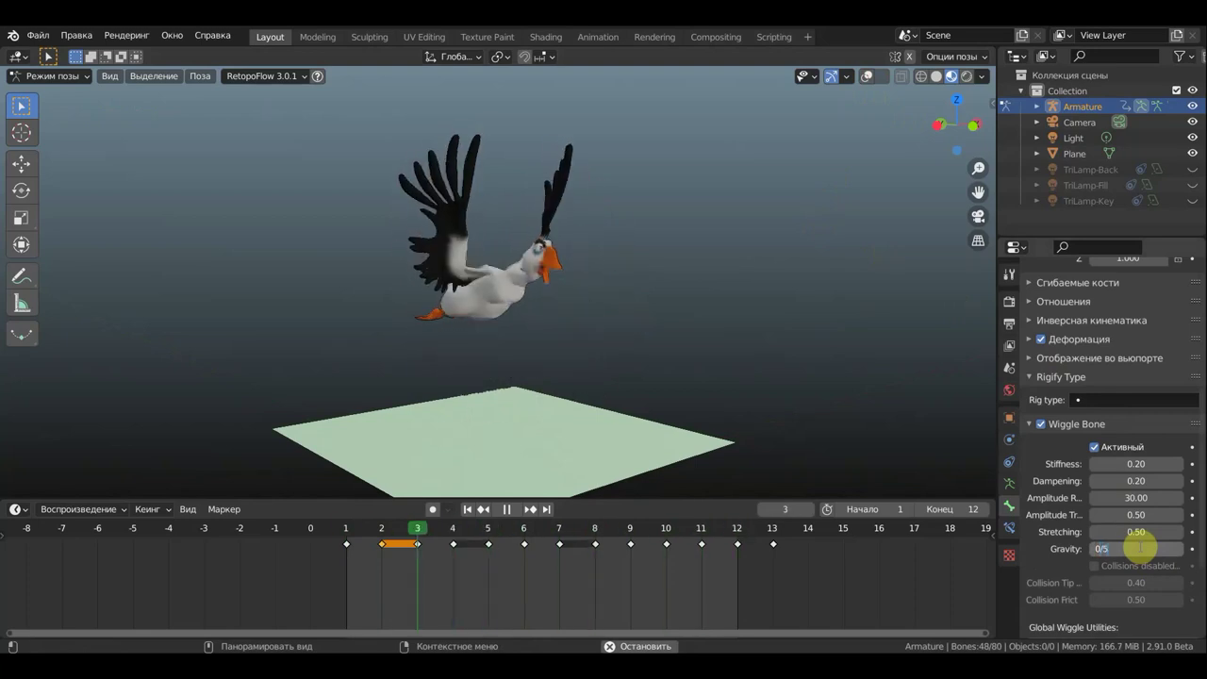
key("Return")
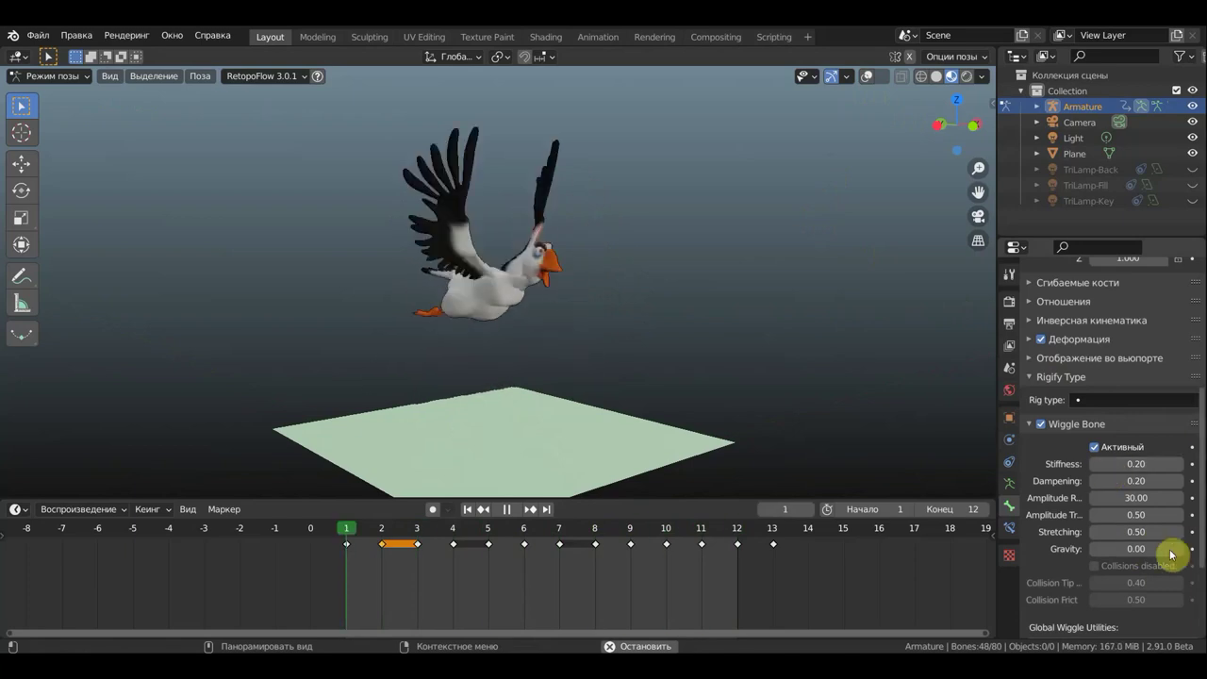
left_click(1136, 548)
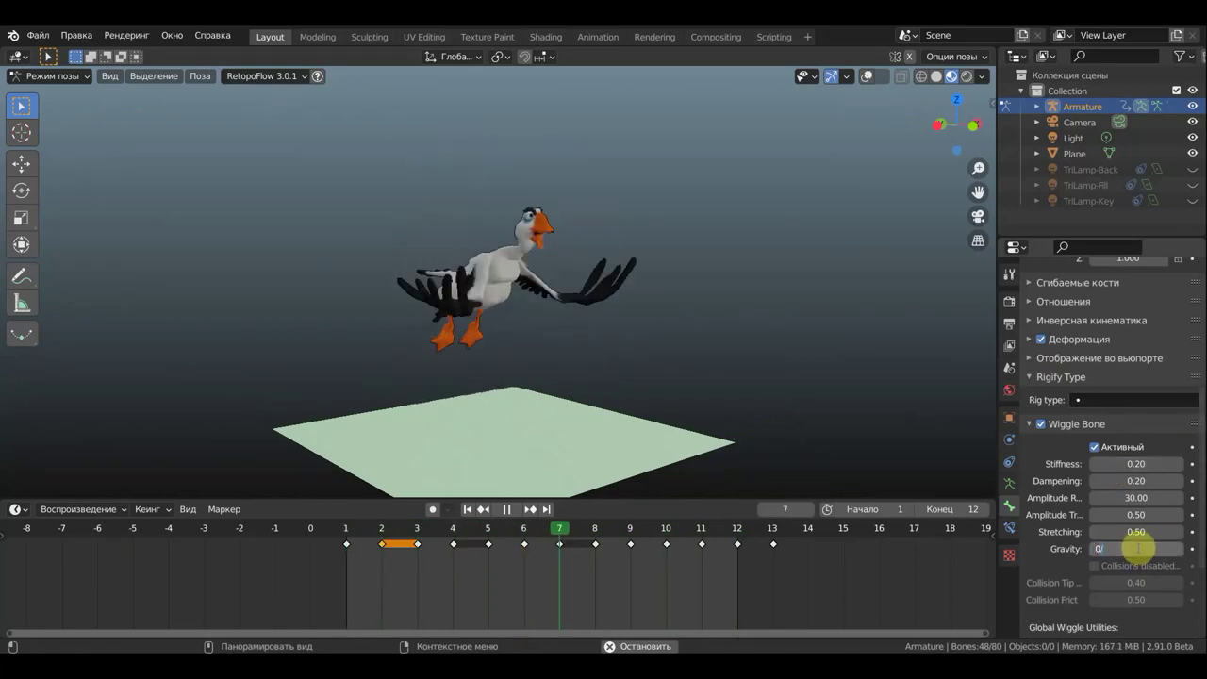
type("05")
key("Return")
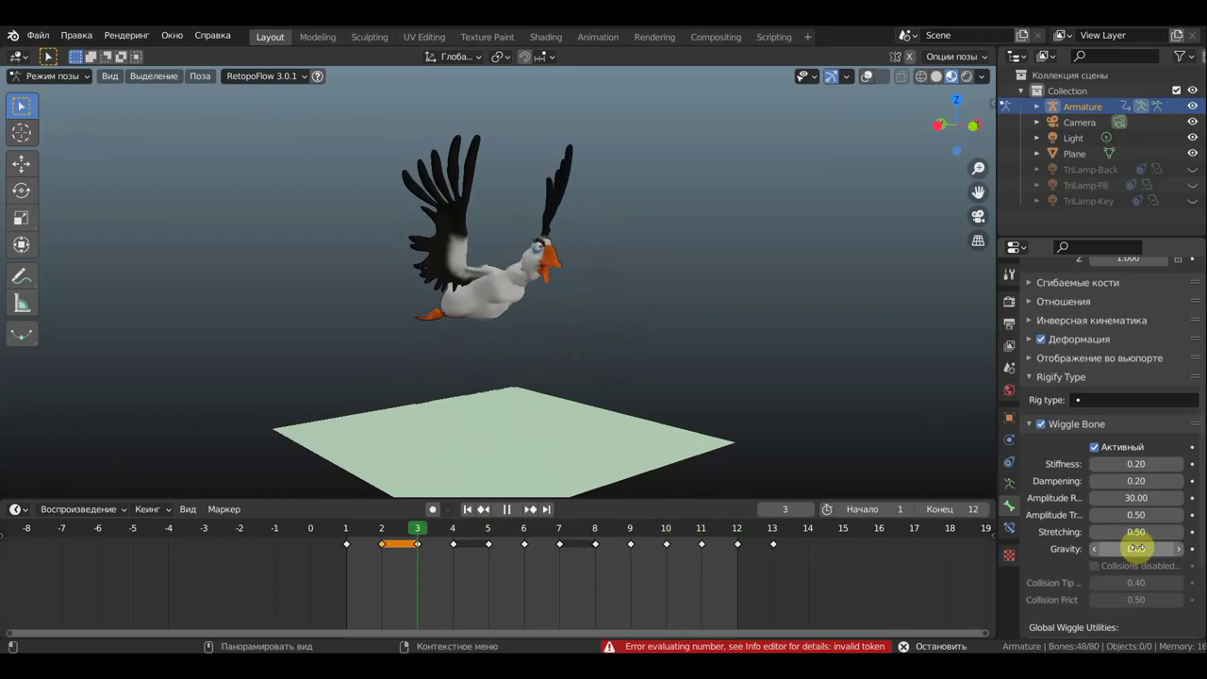
left_click(1138, 549)
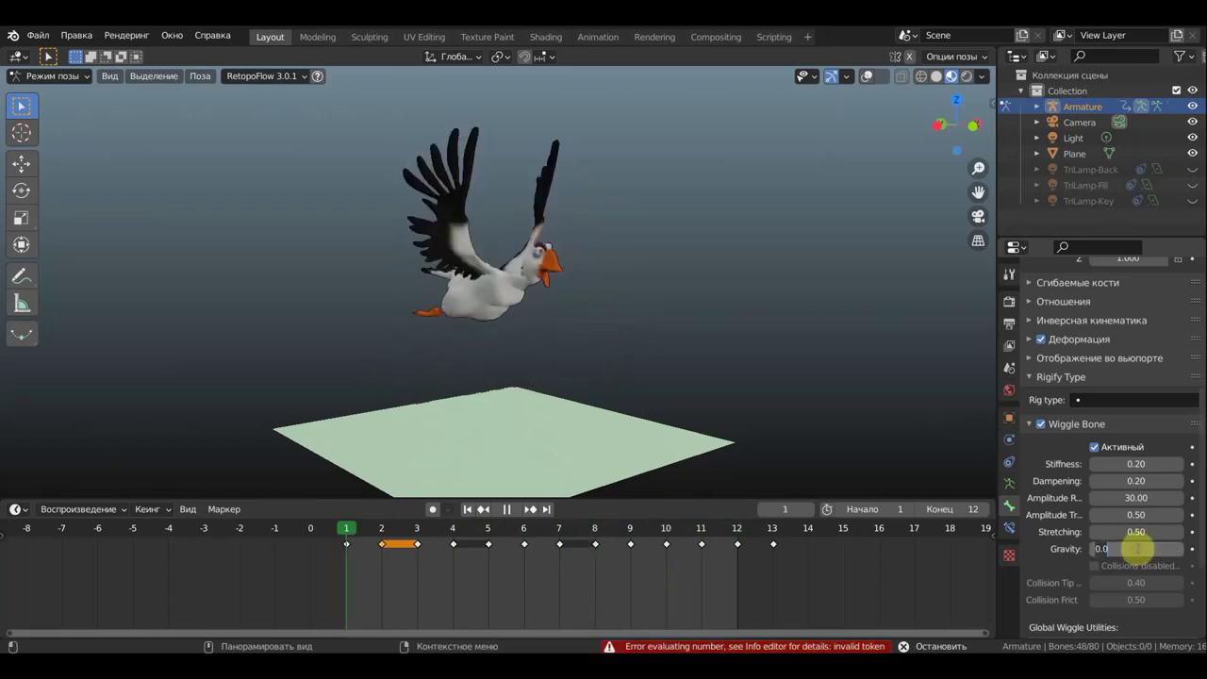
type("0.18")
key("Return")
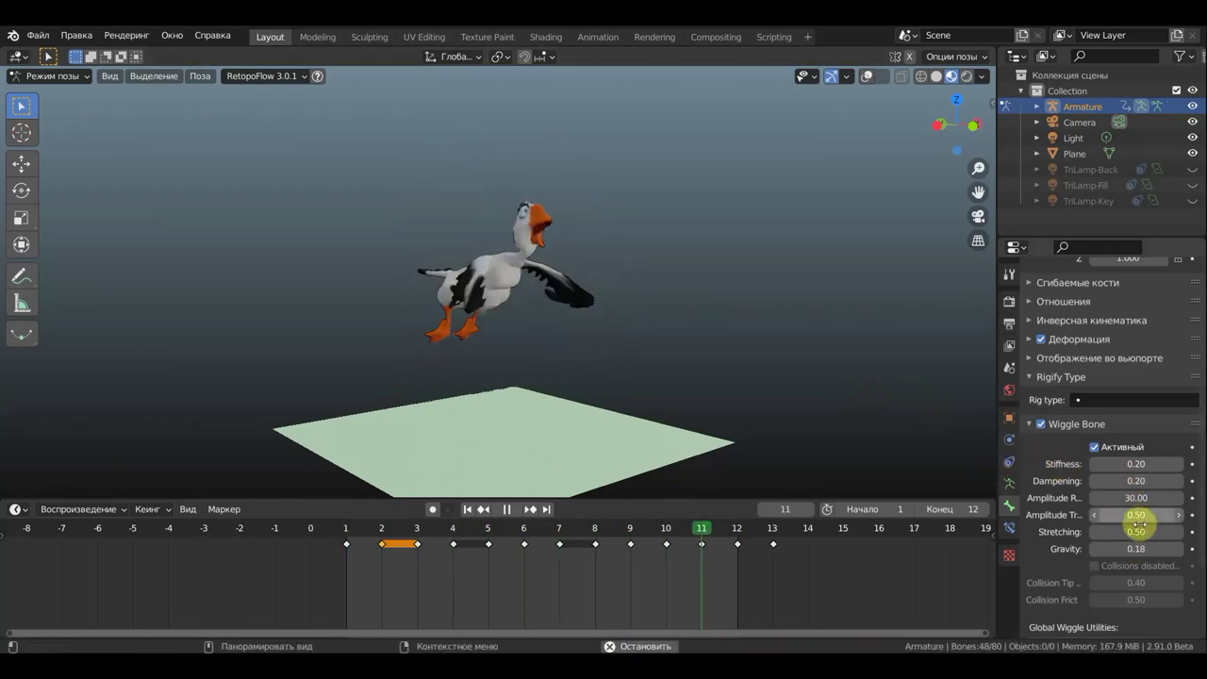
Step: Lower the feather bones' wiggle Stretching and bring Amplitude R down to 27.18
left_click_drag(1136, 531, 1094, 531)
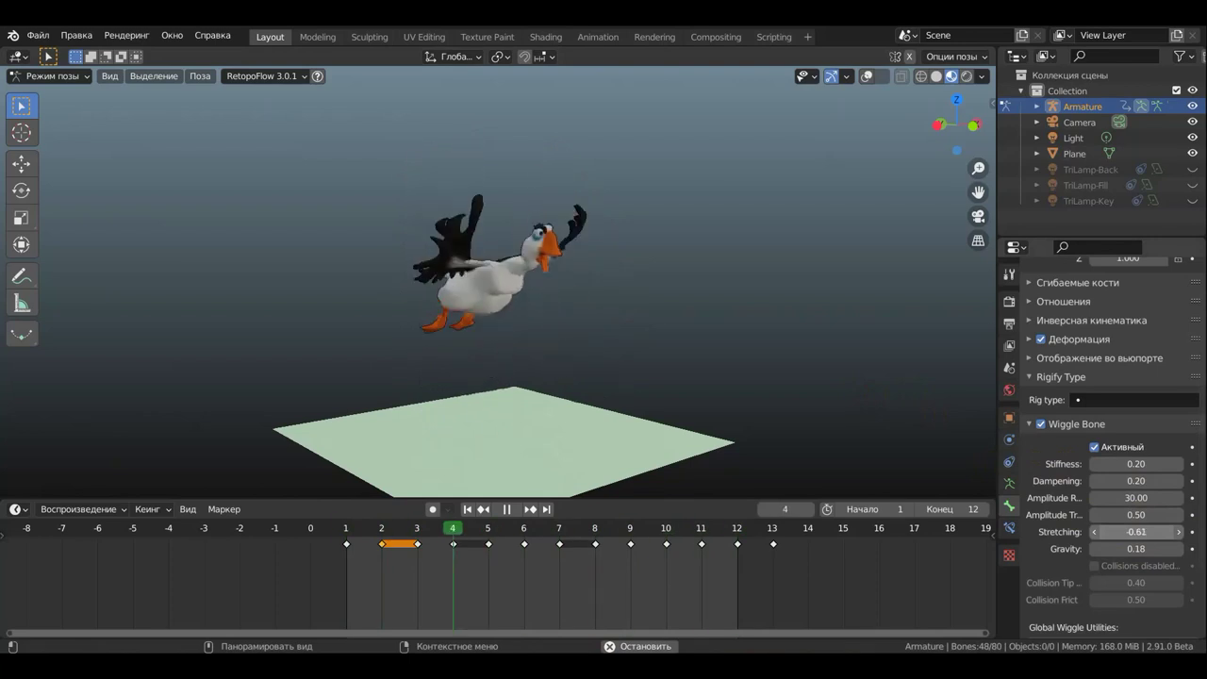
mouse_move(1136, 531)
left_mouse_down()
mouse_move(1169, 531)
mouse_move(1131, 531)
left_mouse_up()
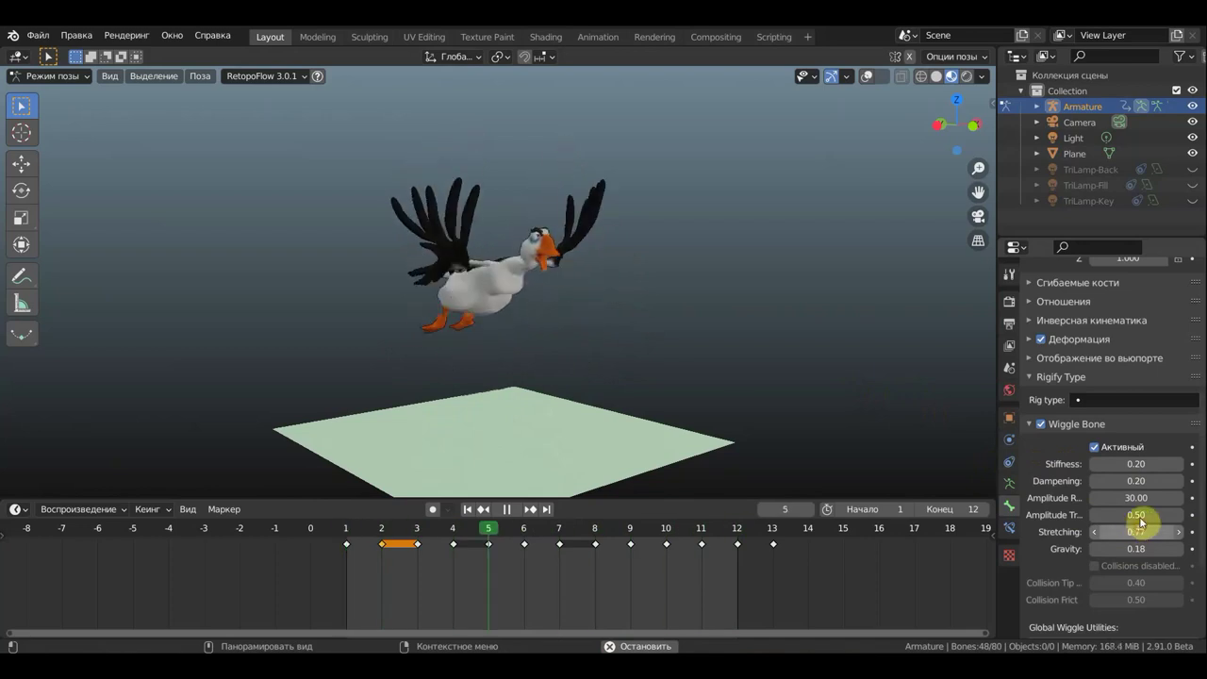
left_click(1138, 498)
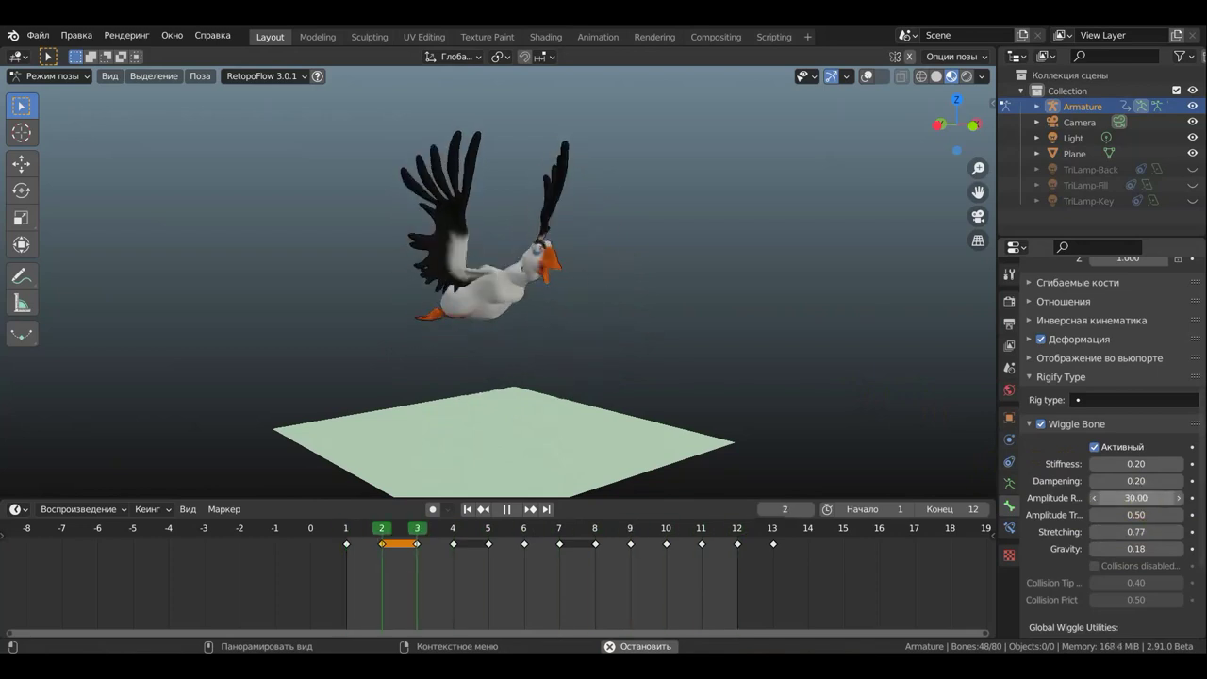
left_click_drag(1138, 498, 1142, 493)
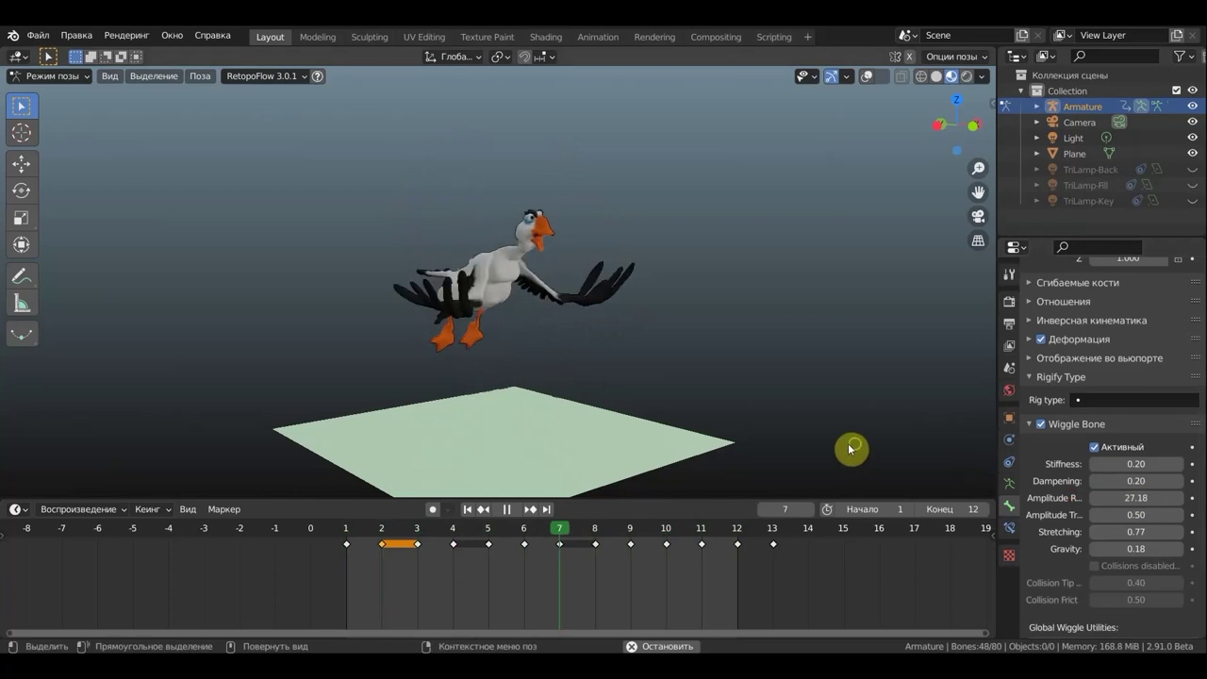
key("KP_1")
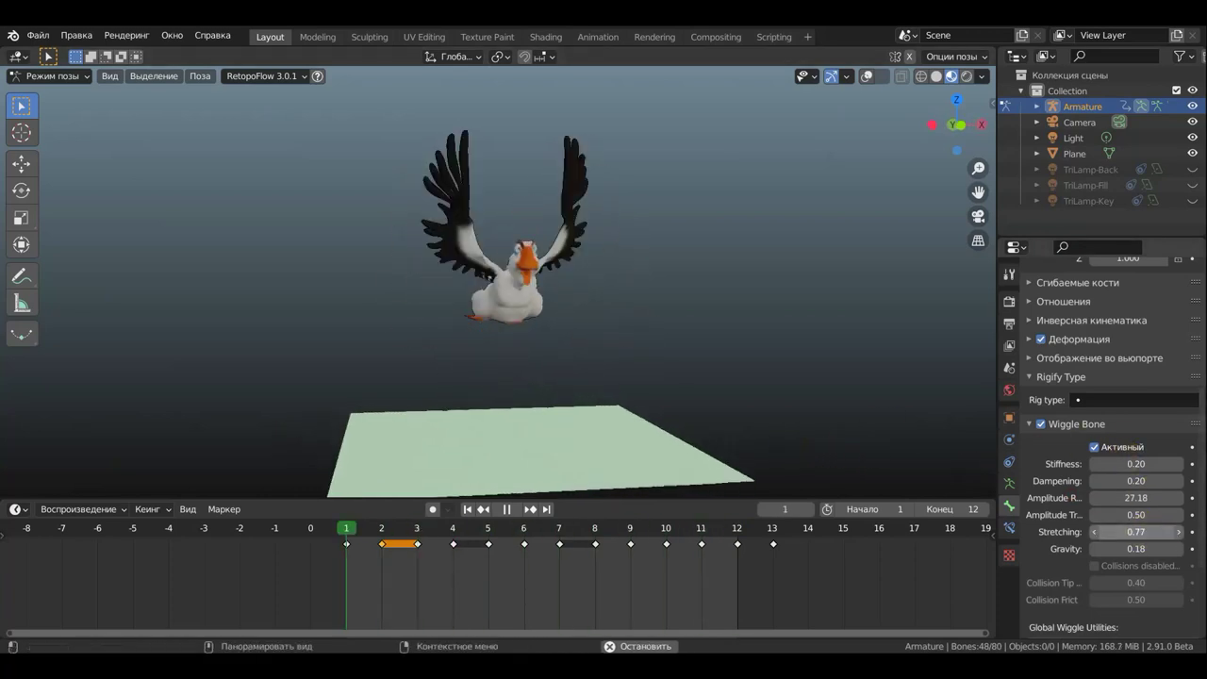
Step: Rework Stretching to 0.08 and adjust Gravity, confirming each entered value
left_click_drag(1136, 531, 1122, 532)
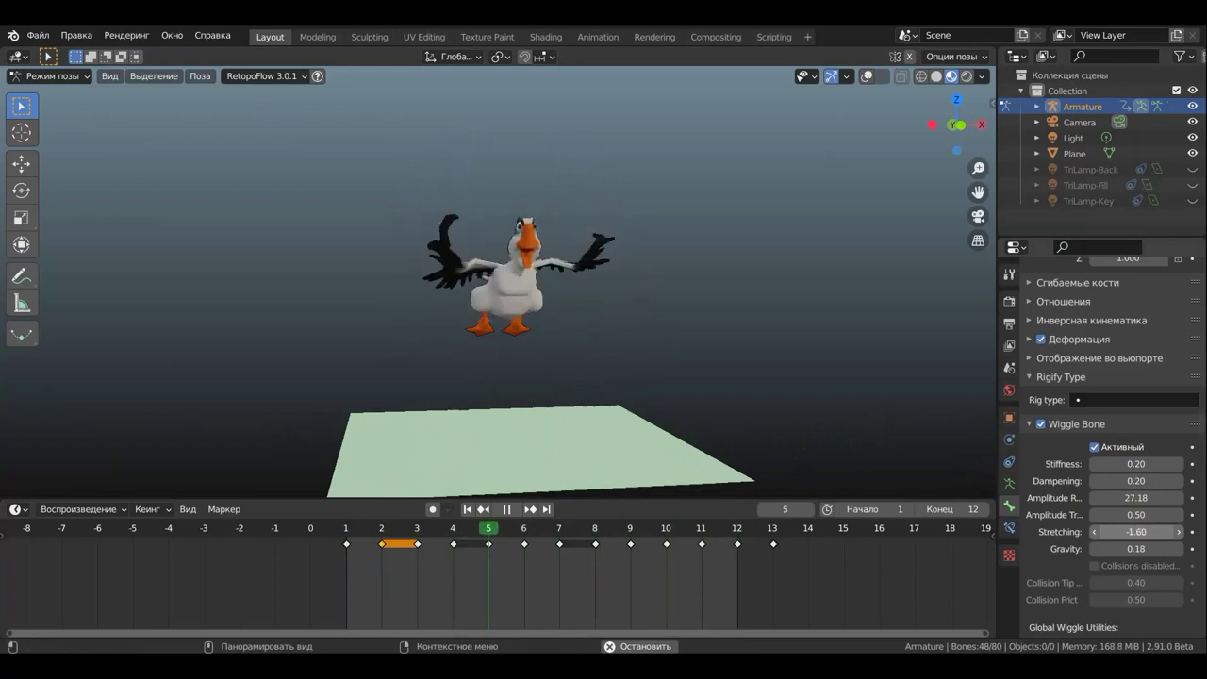
mouse_move(1136, 532)
left_mouse_down()
mouse_move(1164, 532)
mouse_move(1112, 532)
mouse_move(1147, 532)
left_mouse_up()
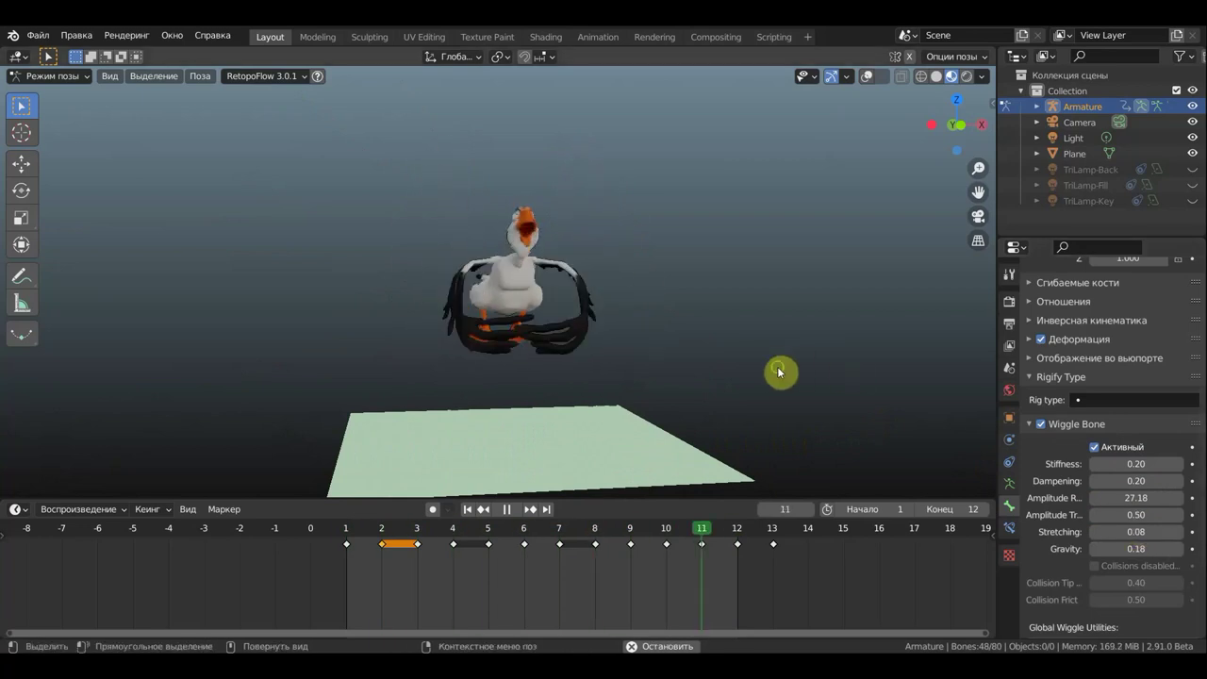
middle_click_drag(828, 381, 921, 382)
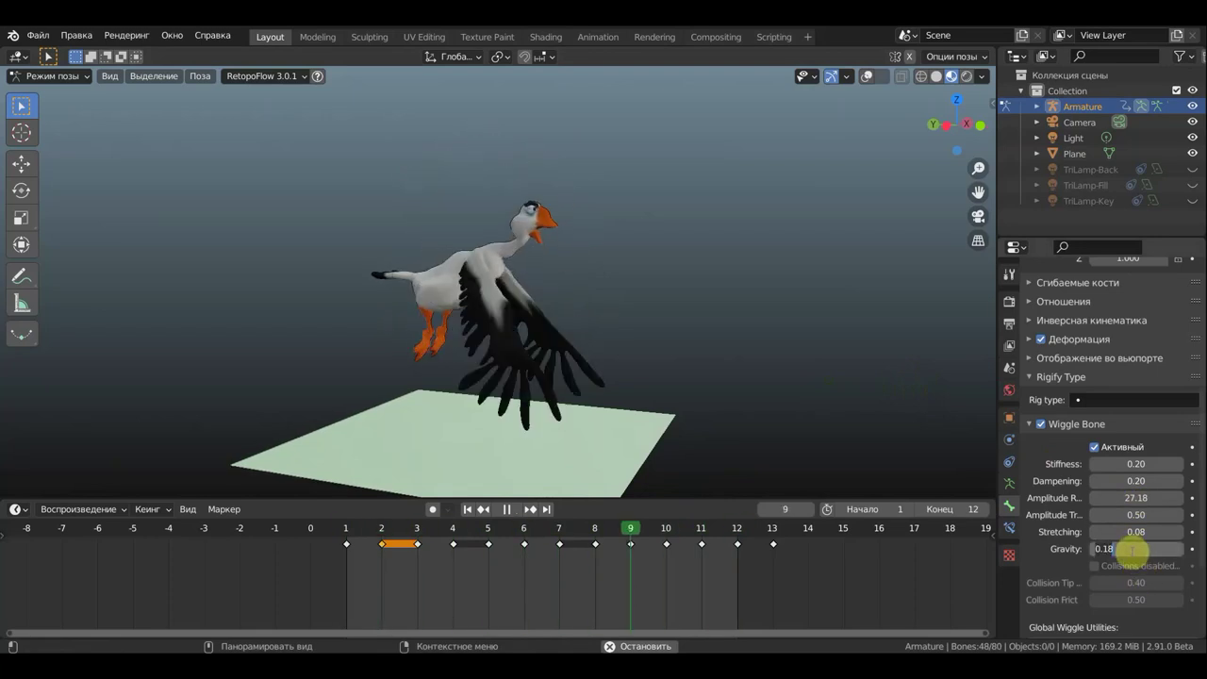
type("0")
key("Return")
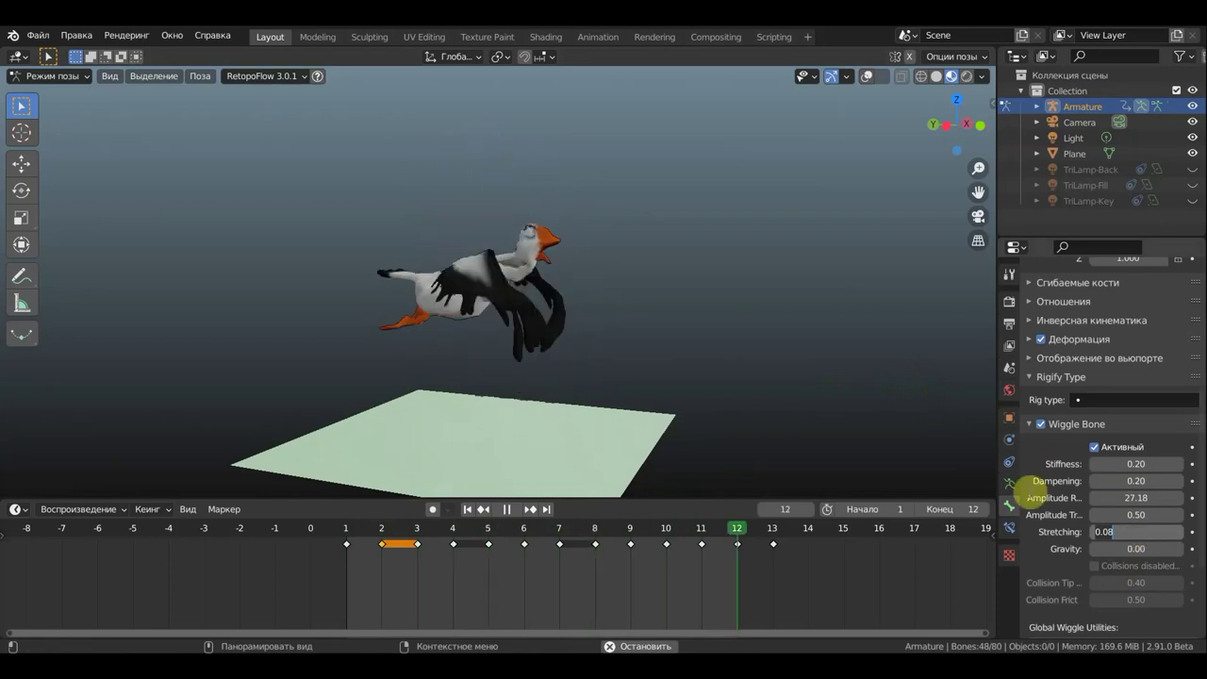
key("Return")
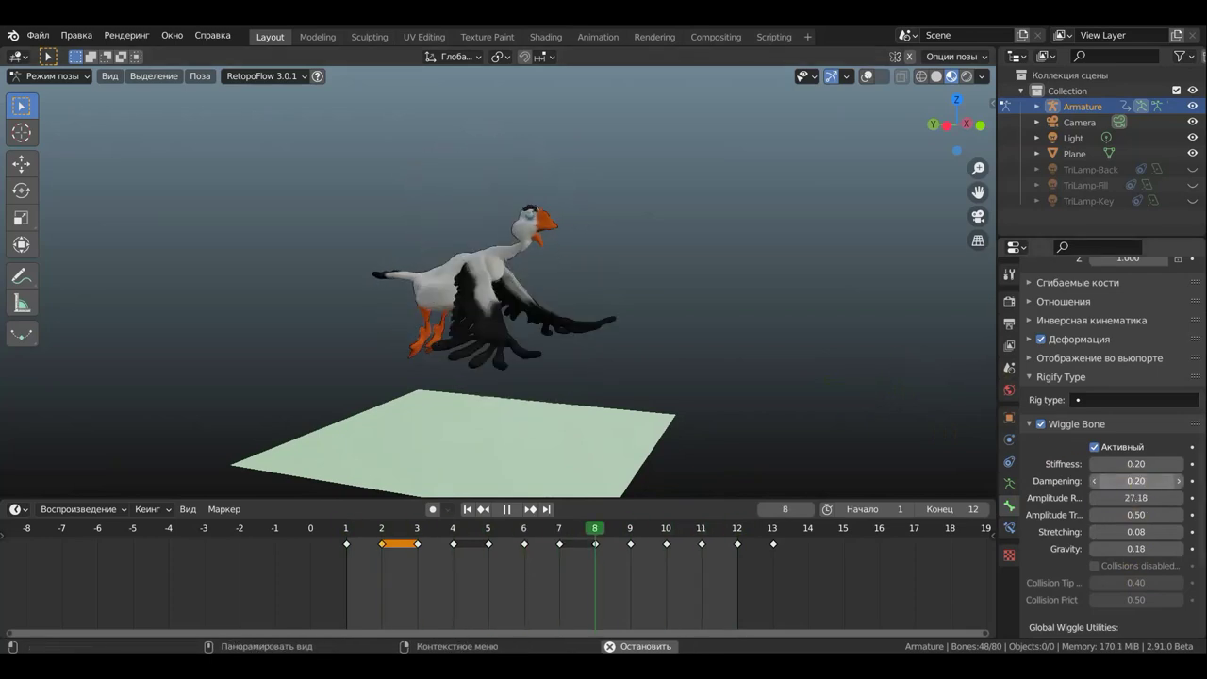
scroll(1136, 481, "up", 3, "ctrl")
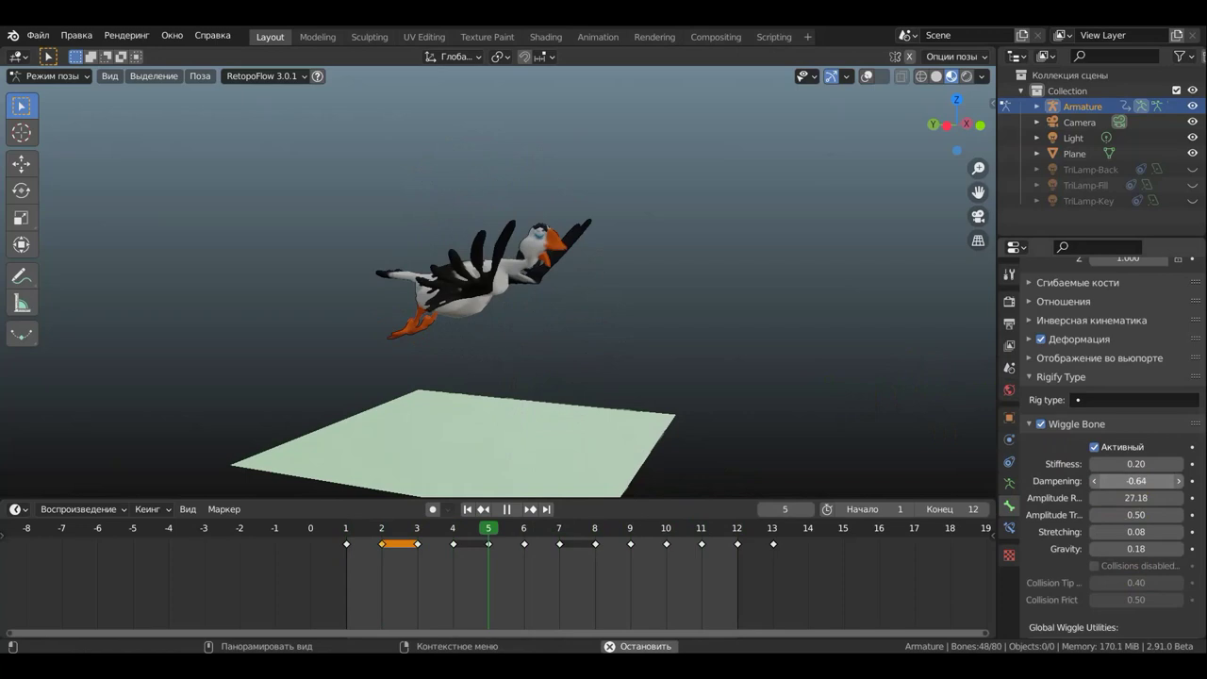
scroll(1136, 481, "up", 1, "ctrl")
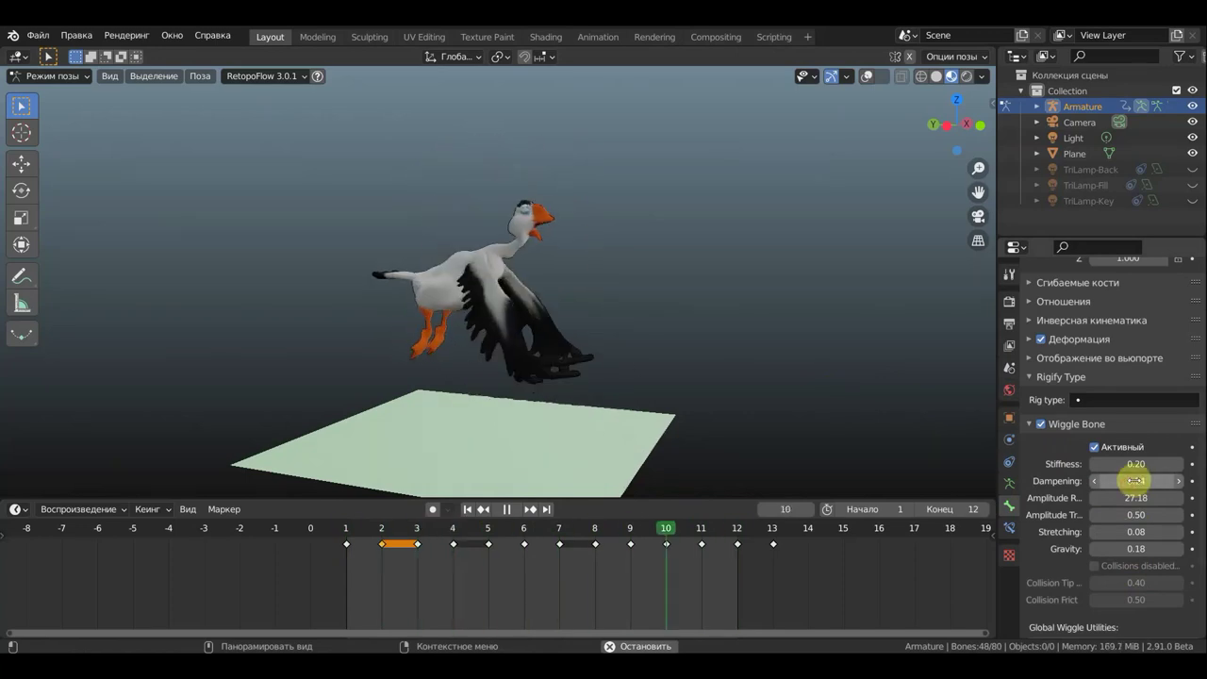
Step: Bring the feathers' wiggle Stiffness down to about 0.14
middle_click_drag(870, 417, 716, 429)
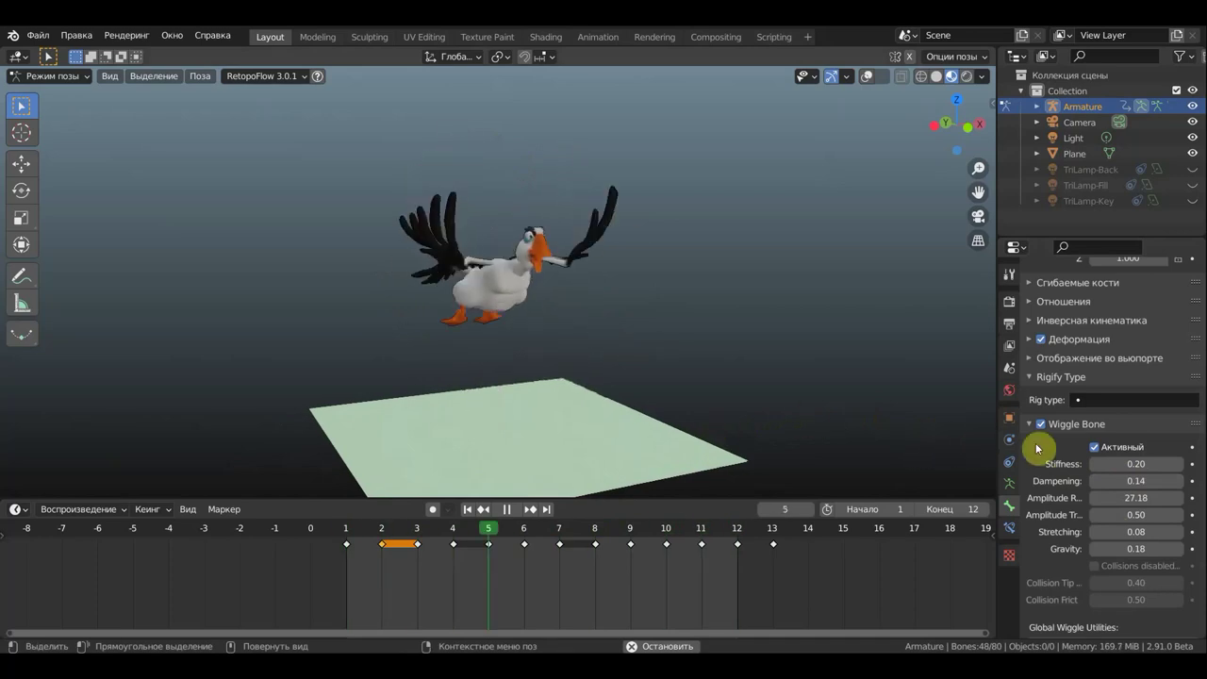
mouse_move(1138, 469)
left_mouse_down()
mouse_move(1155, 469)
mouse_move(1103, 464)
mouse_move(1169, 464)
mouse_move(1120, 464)
left_mouse_up()
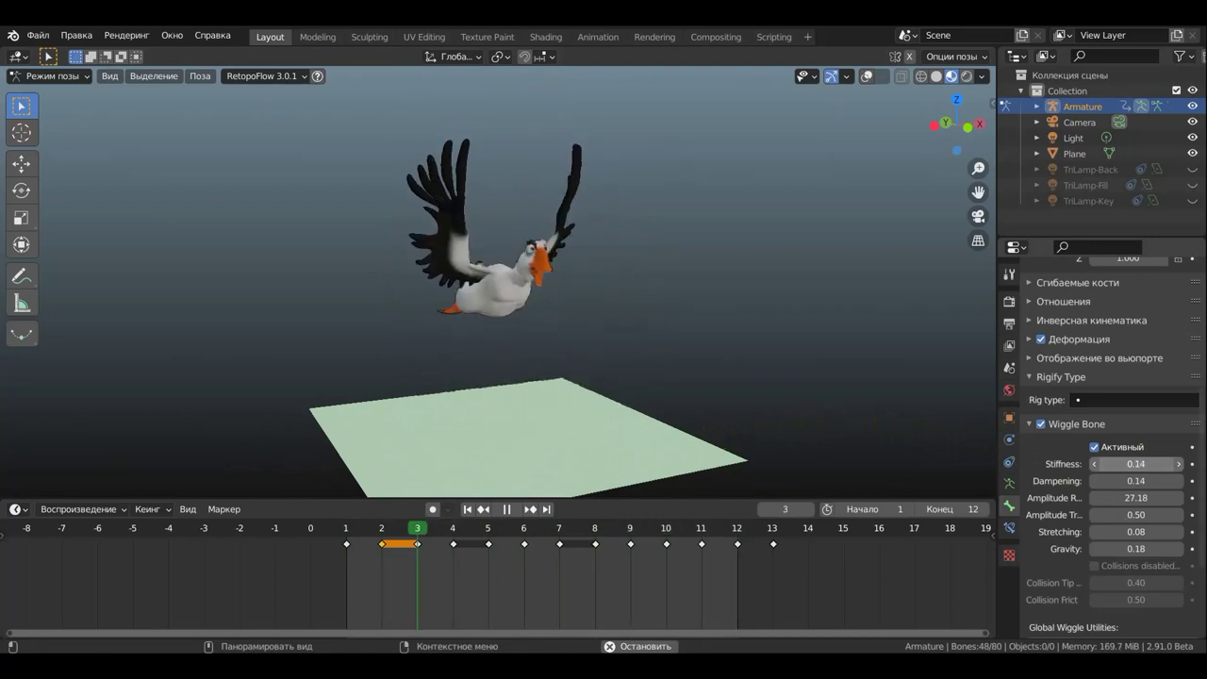
left_click_drag(1136, 464, 1136, 462)
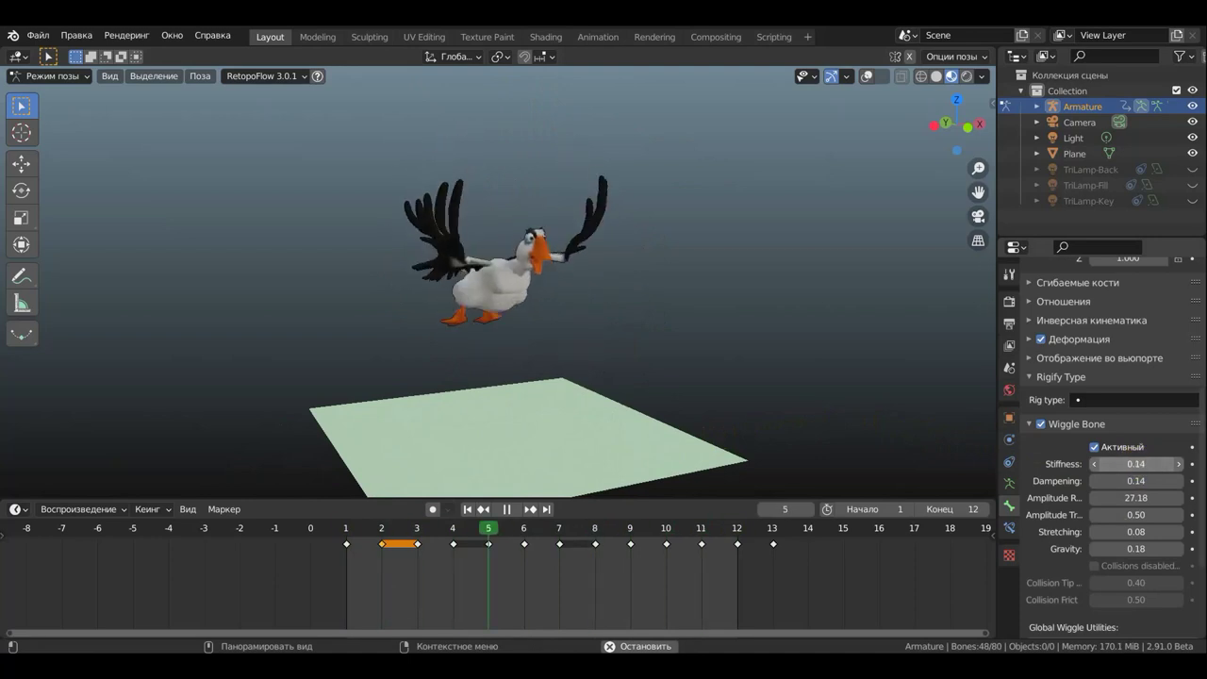
left_click_drag(1136, 464, 1133, 463)
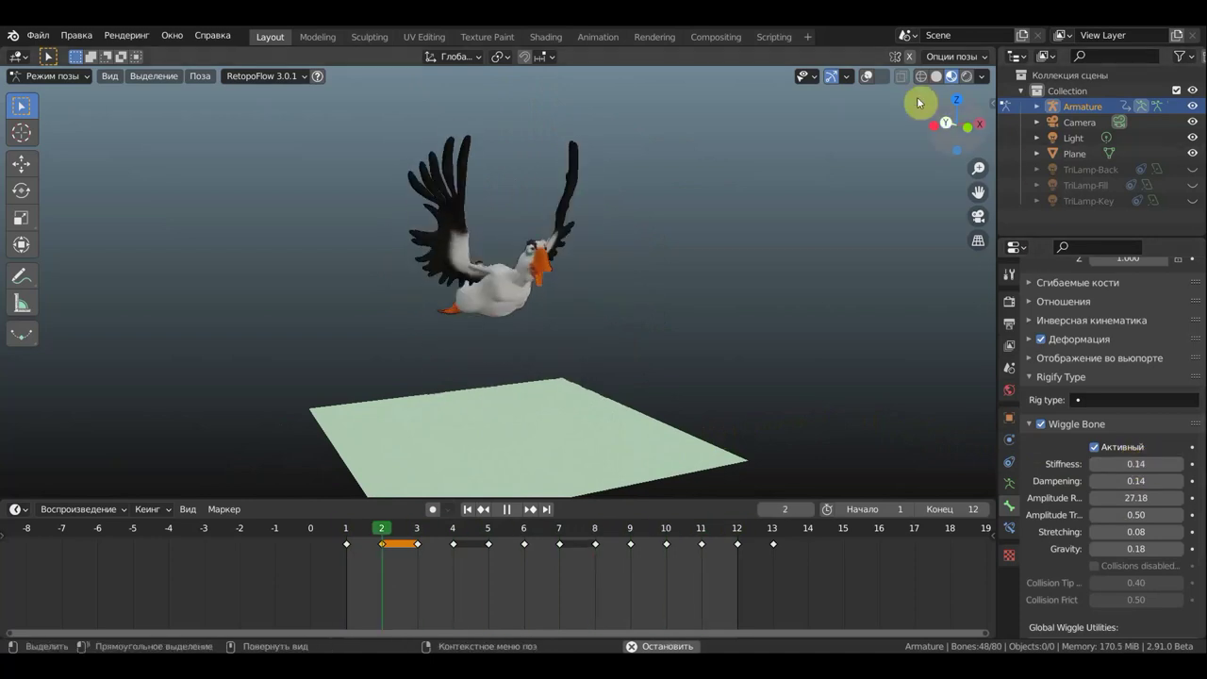
Step: Reduce wiggle Amplitude Tr from 0.50 to 0.02
mouse_move(754, 278)
middle_mouse_down()
mouse_move(870, 308)
mouse_move(945, 308)
mouse_move(741, 326)
mouse_move(986, 431)
middle_mouse_up()
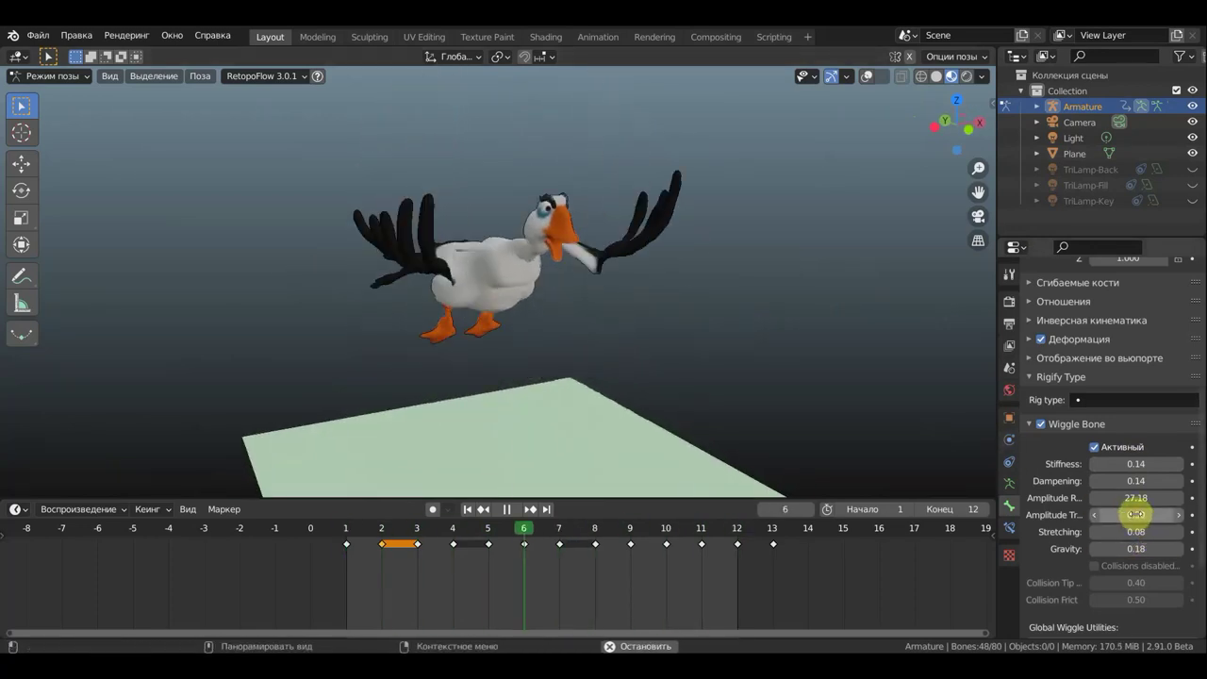
left_click_drag(1135, 514, 1122, 513)
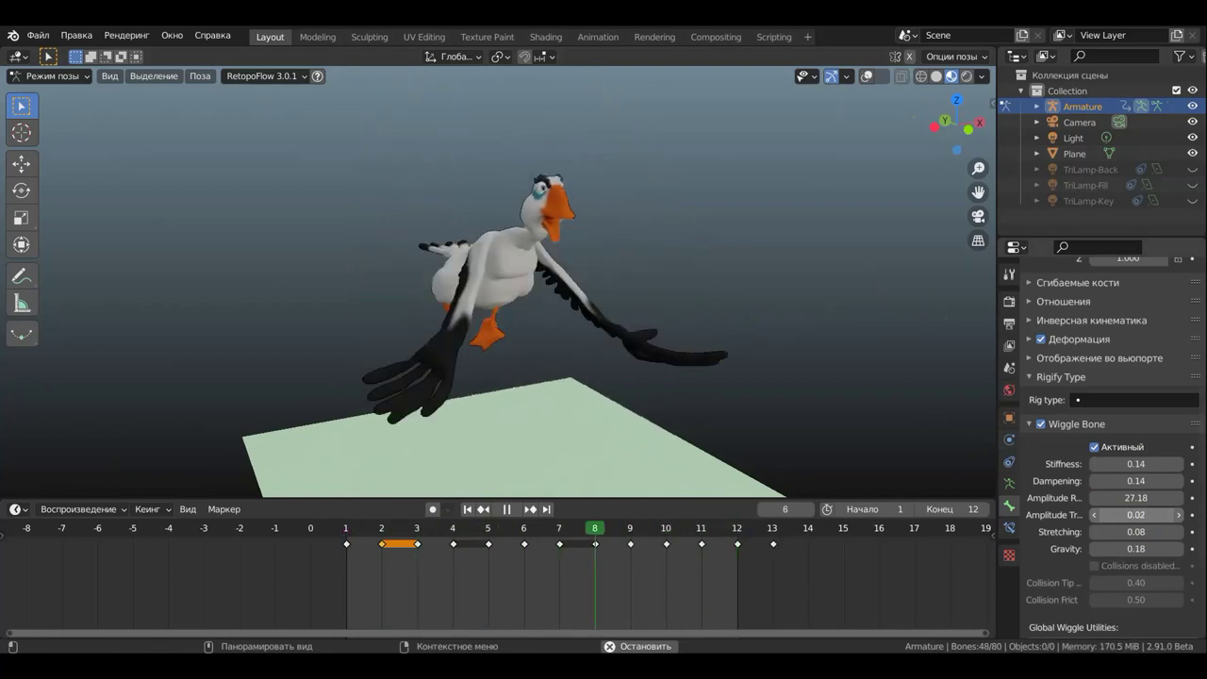
mouse_move(1122, 514)
left_mouse_down()
mouse_move(1137, 516)
mouse_move(1105, 514)
left_mouse_up()
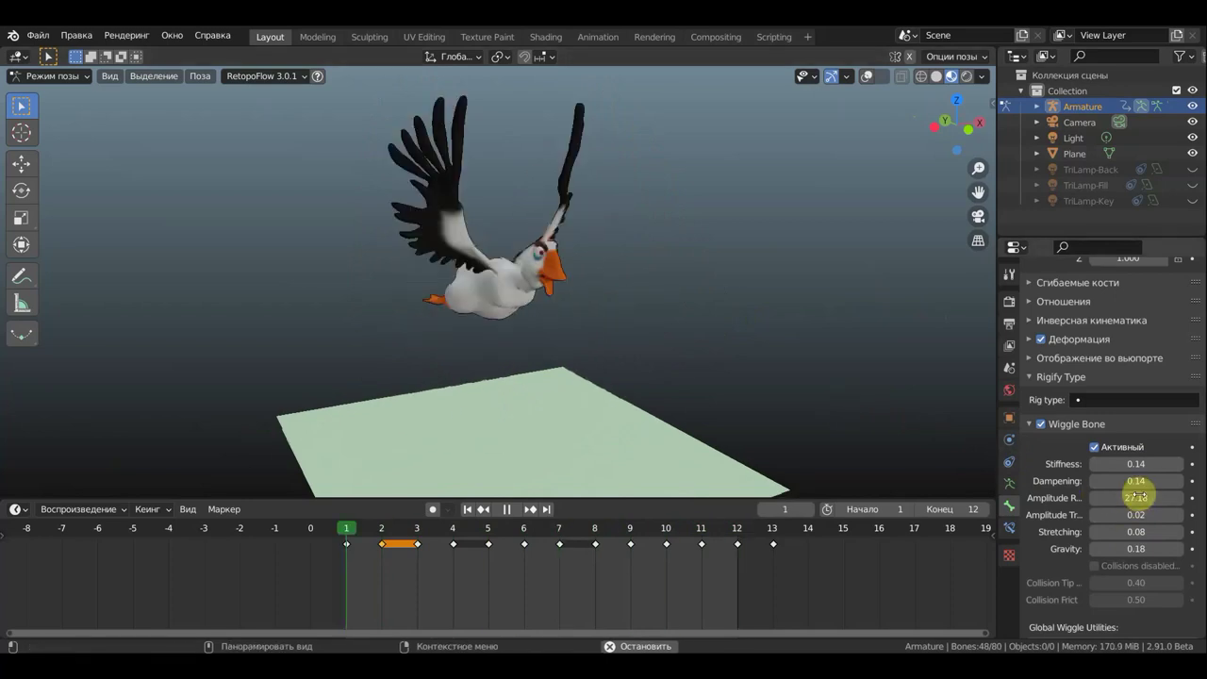
Step: Cut Amplitude R from 27.18 to 8.82, then test a different Stiffness value
left_click_drag(1135, 497, 1120, 497)
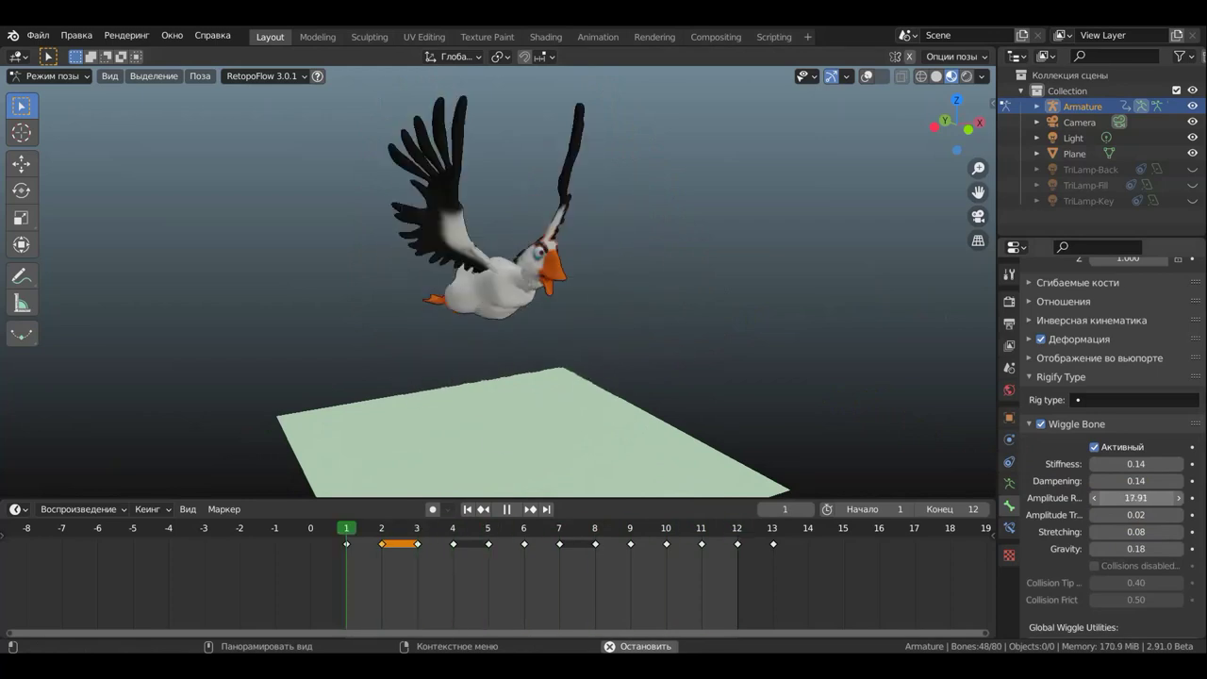
left_click_drag(1135, 497, 1131, 497)
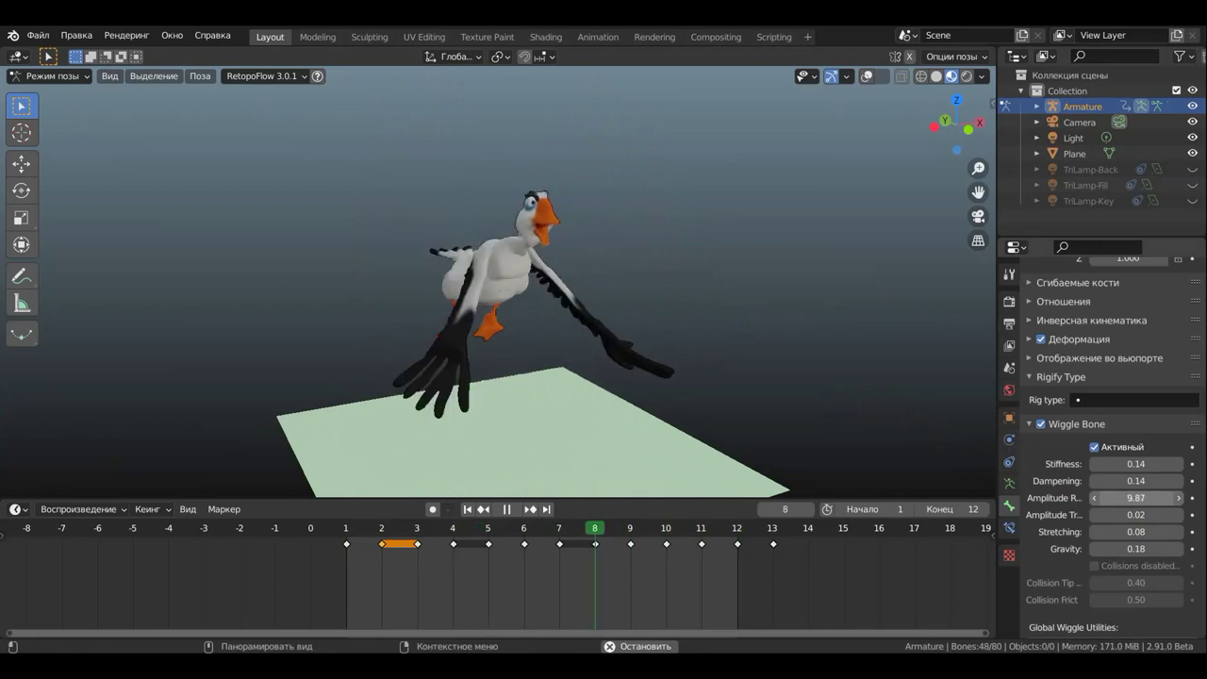
left_click_drag(1135, 497, 1135, 504)
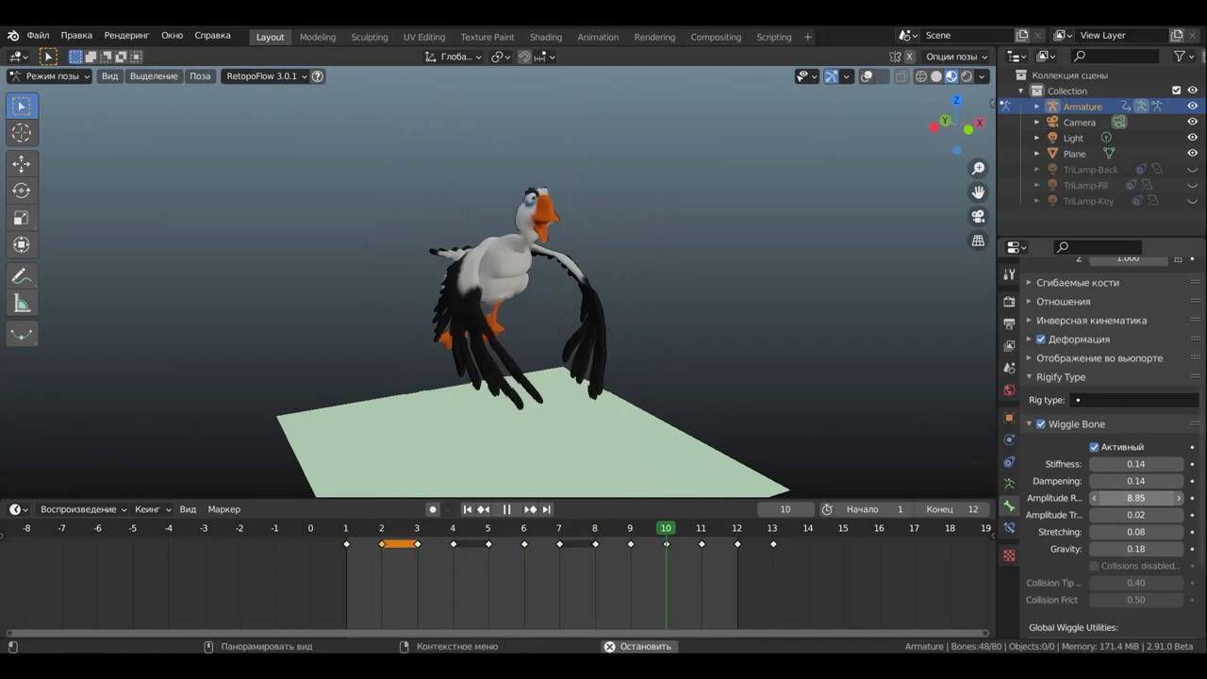
left_click_drag(1136, 497, 1137, 464)
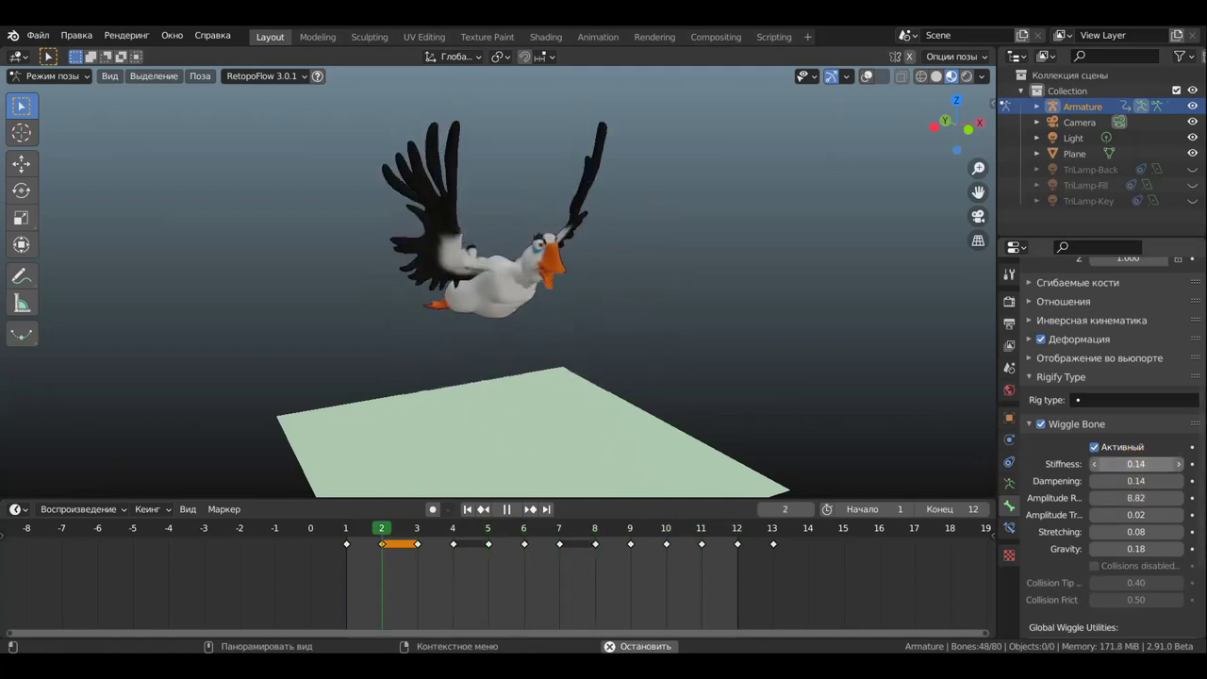
left_click_drag(1136, 464, 1053, 465)
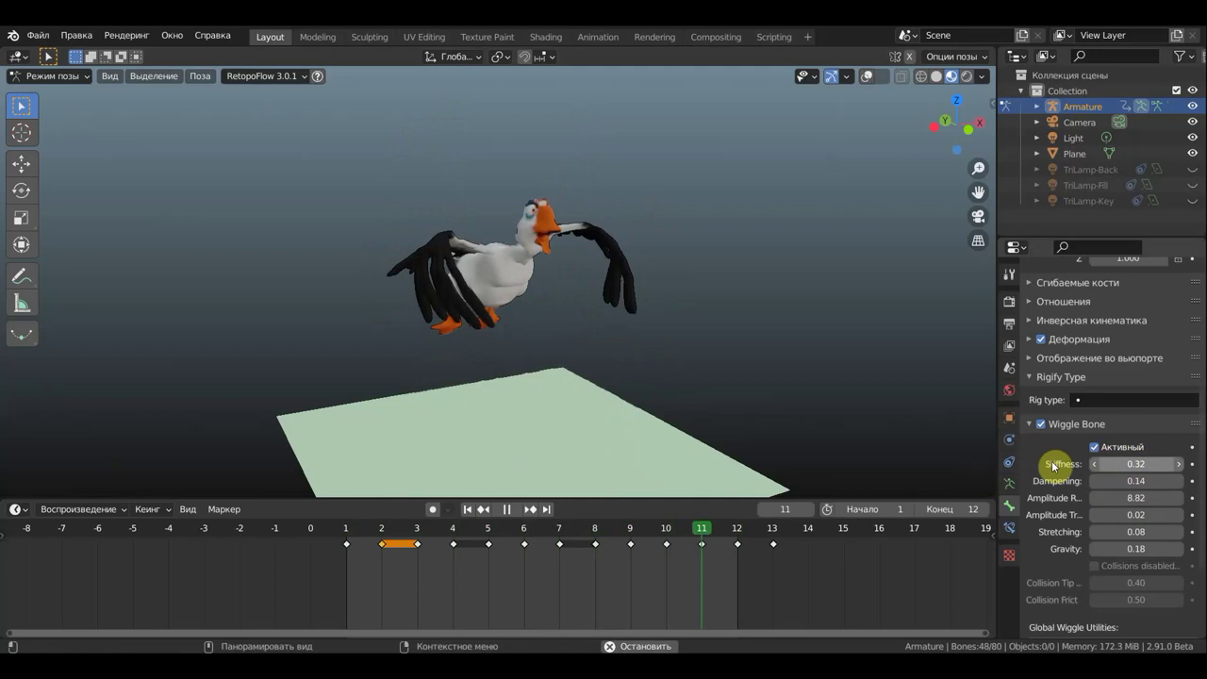
mouse_move(817, 419)
middle_mouse_down()
mouse_move(902, 425)
mouse_move(774, 394)
mouse_move(710, 401)
mouse_move(816, 412)
mouse_move(834, 402)
middle_mouse_up()
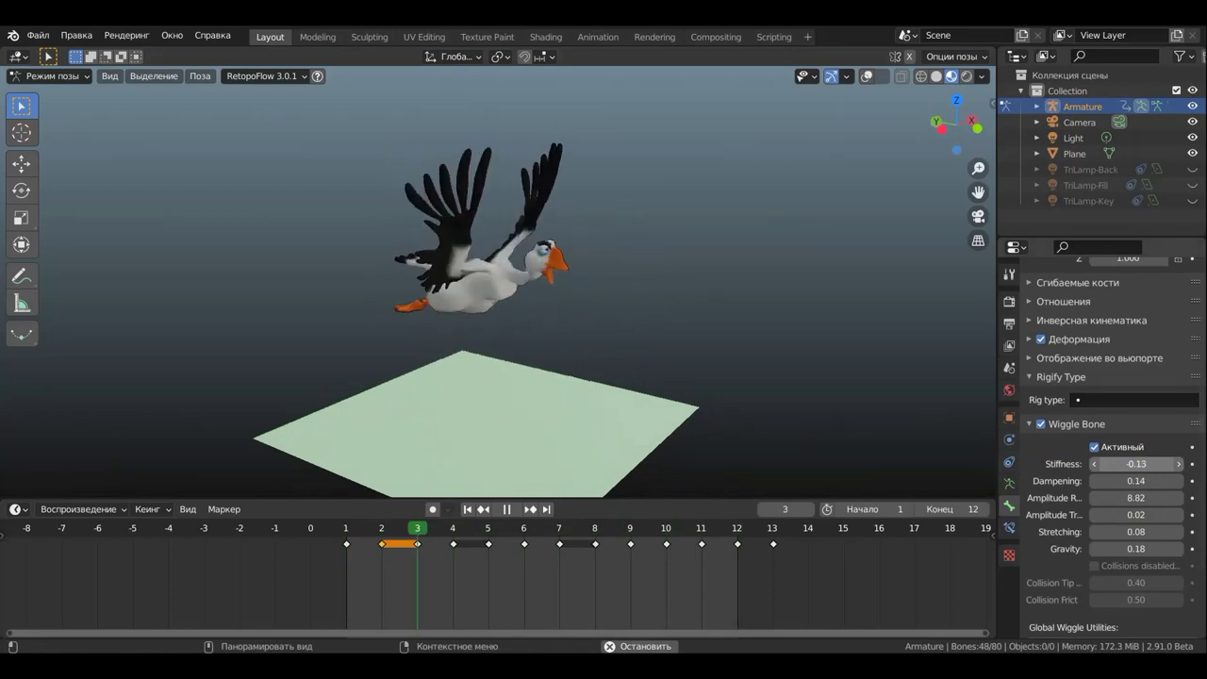
Step: Settle wiggle Stiffness at 0.11 and ease Gravity from 0.18 to 0.15
left_click_drag(1135, 463, 1169, 463)
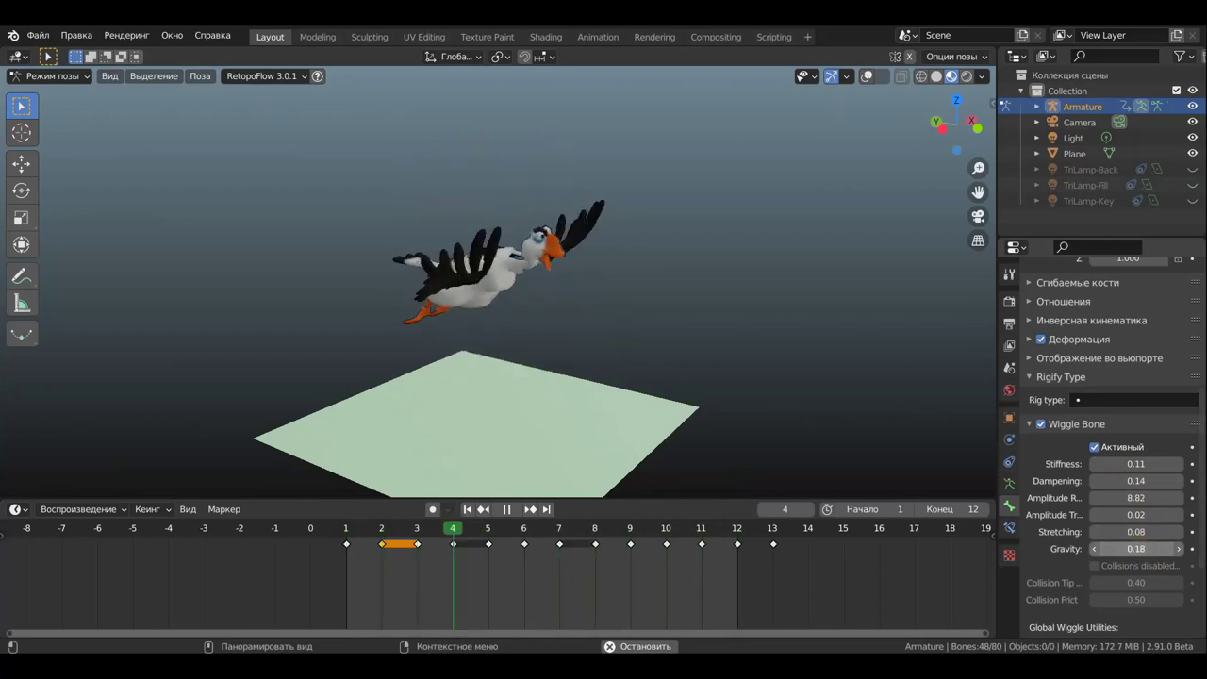
type("0.15")
key("Return")
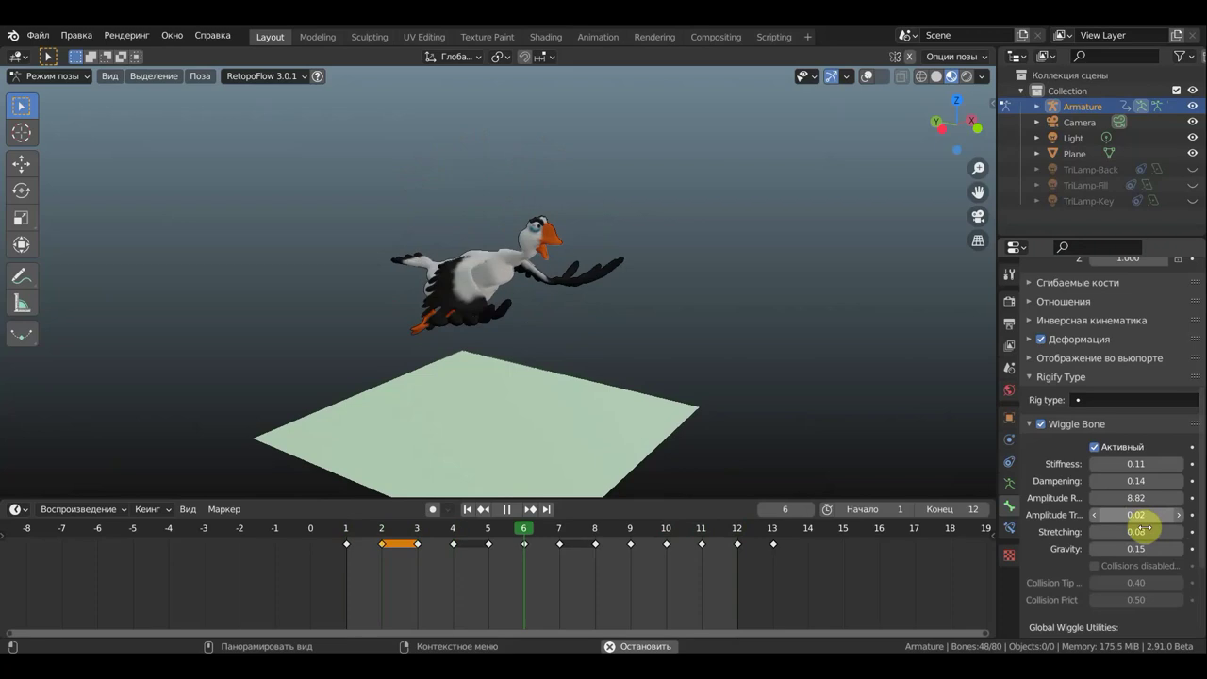
Step: Step wiggle Stretching up through 0.08 and 0.17 to 0.41
left_click(1179, 532)
left_click(1179, 532)
left_click(1179, 532)
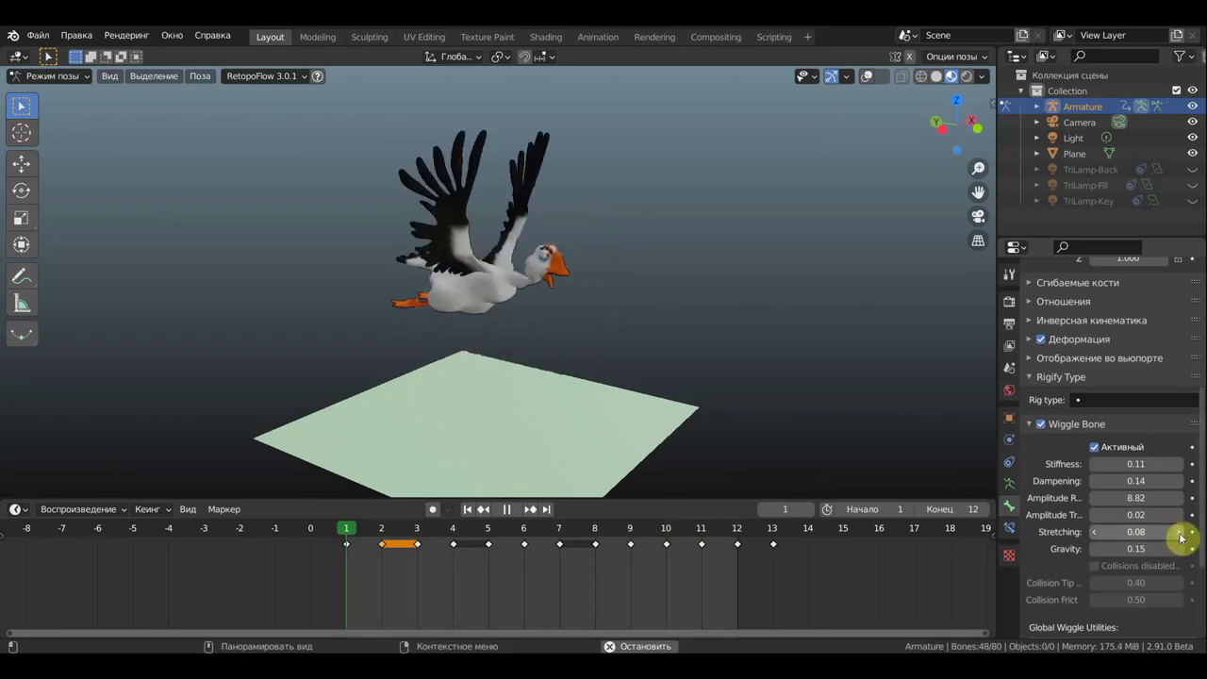
left_click(1180, 532)
left_click(1181, 532)
left_click(1180, 532)
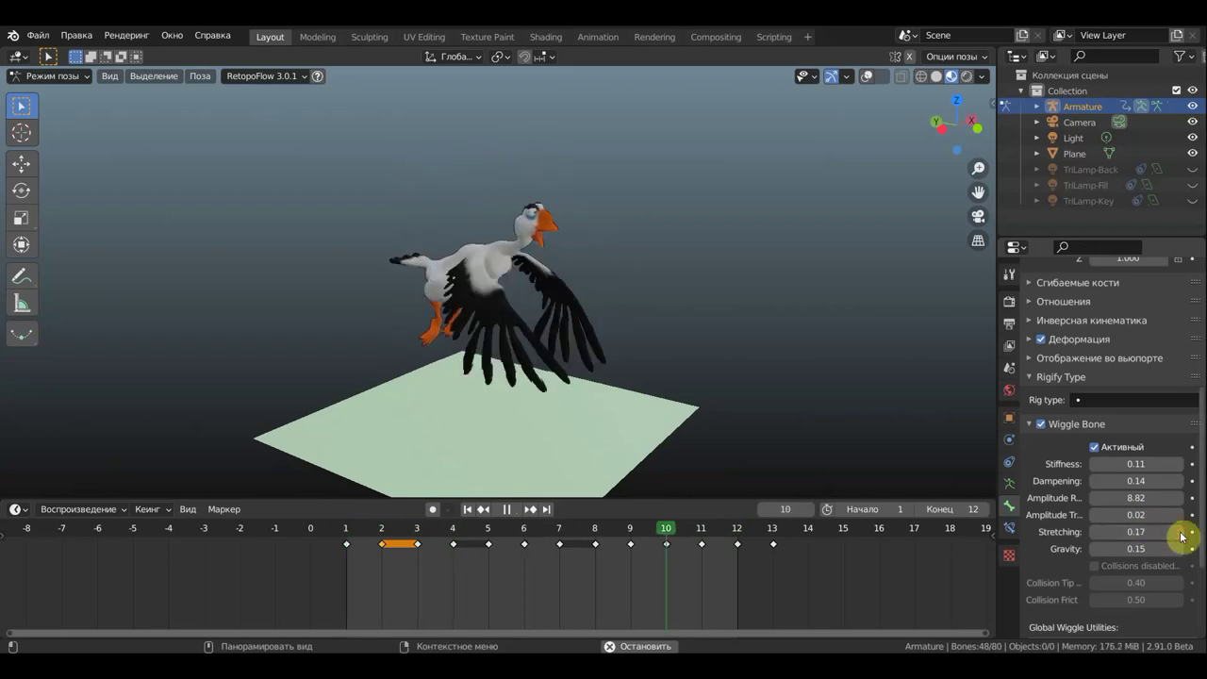
left_click(1180, 531)
left_click(1180, 531)
left_click(1181, 532)
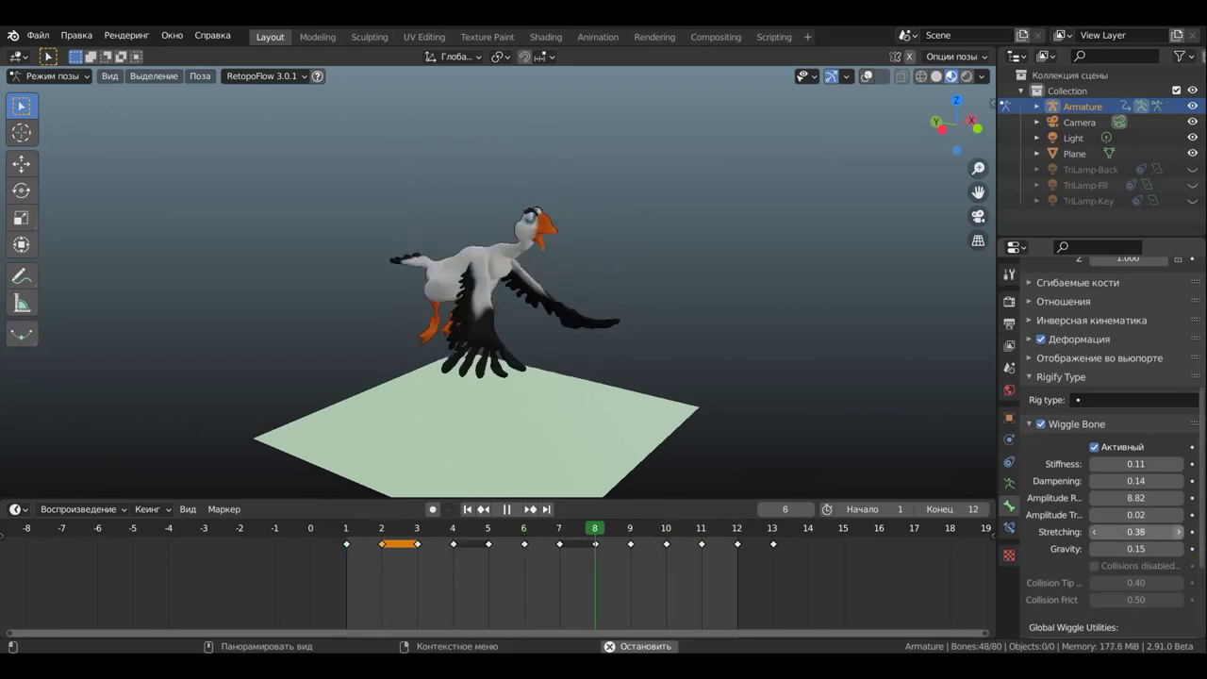
left_click(1178, 531)
Step: Try raising Dampening, undo it, and lower it from 0.29 to 0.11
middle_click_drag(922, 450, 770, 445)
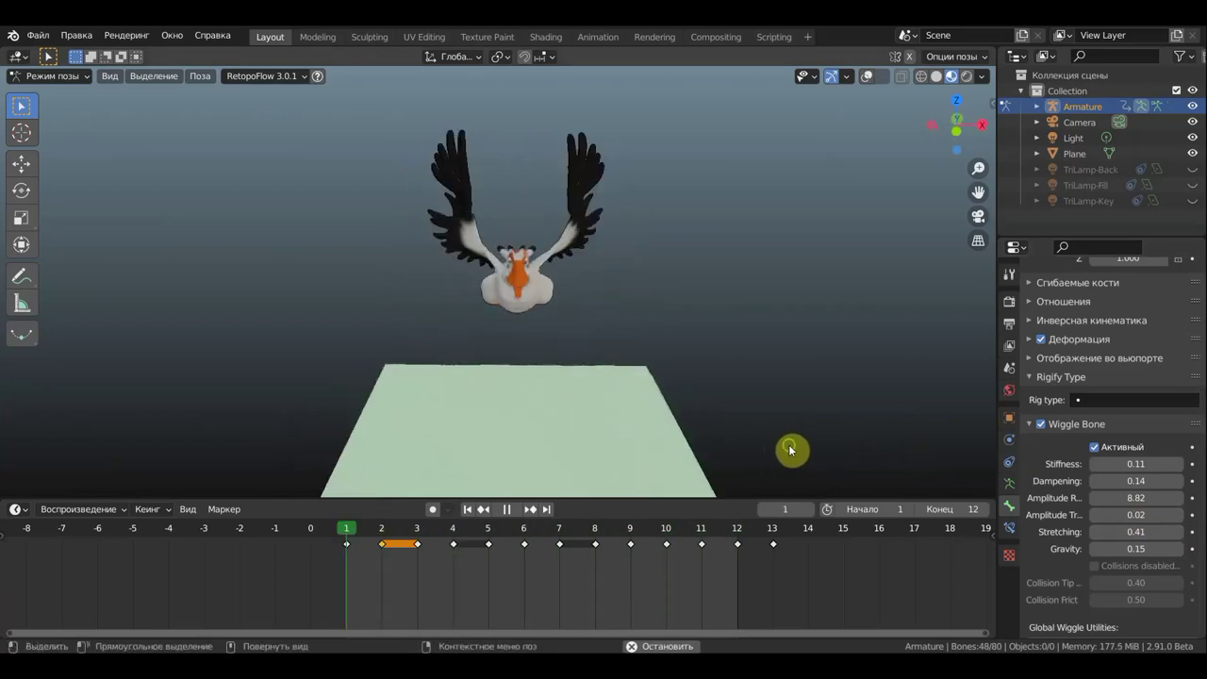
middle_click_drag(790, 449, 930, 458)
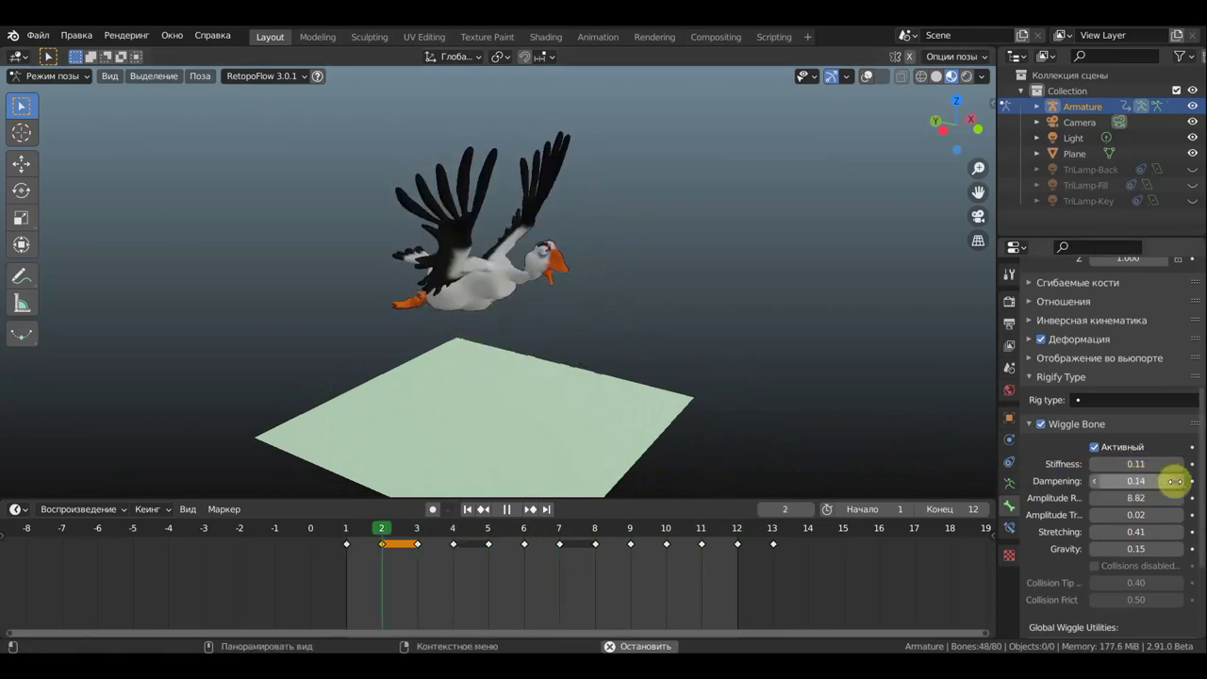
left_click_drag(1174, 482, 1182, 485)
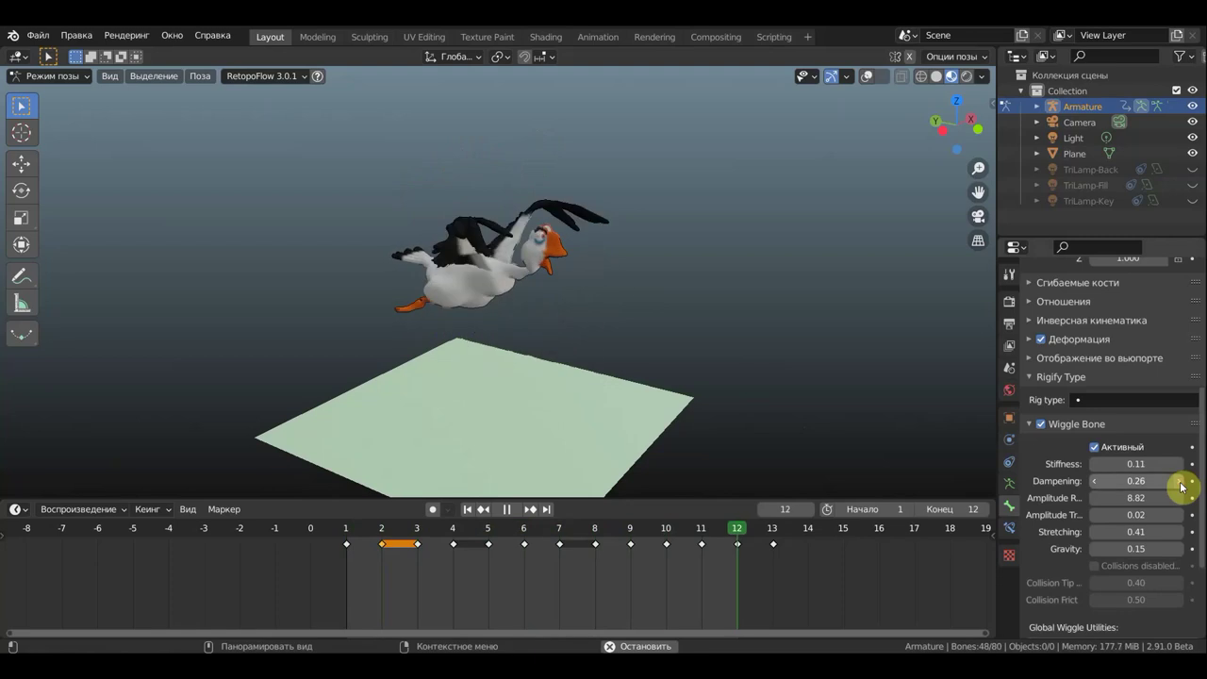
left_click_drag(1181, 485, 1145, 481)
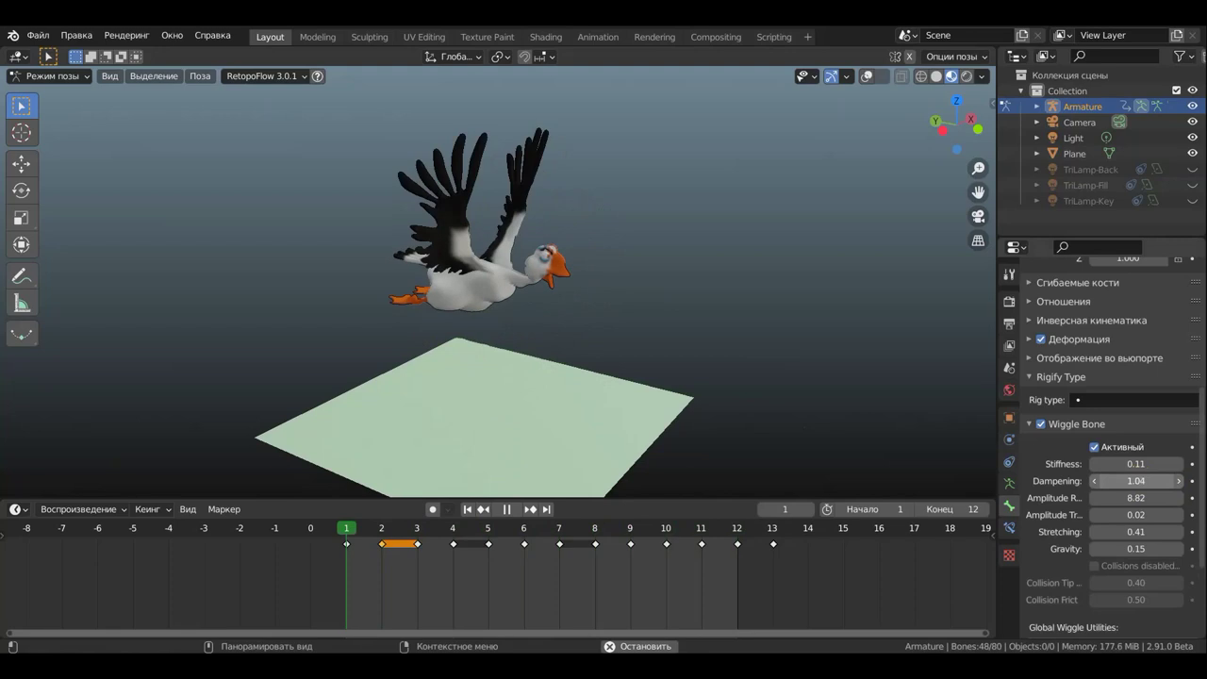
key("ctrl+z")
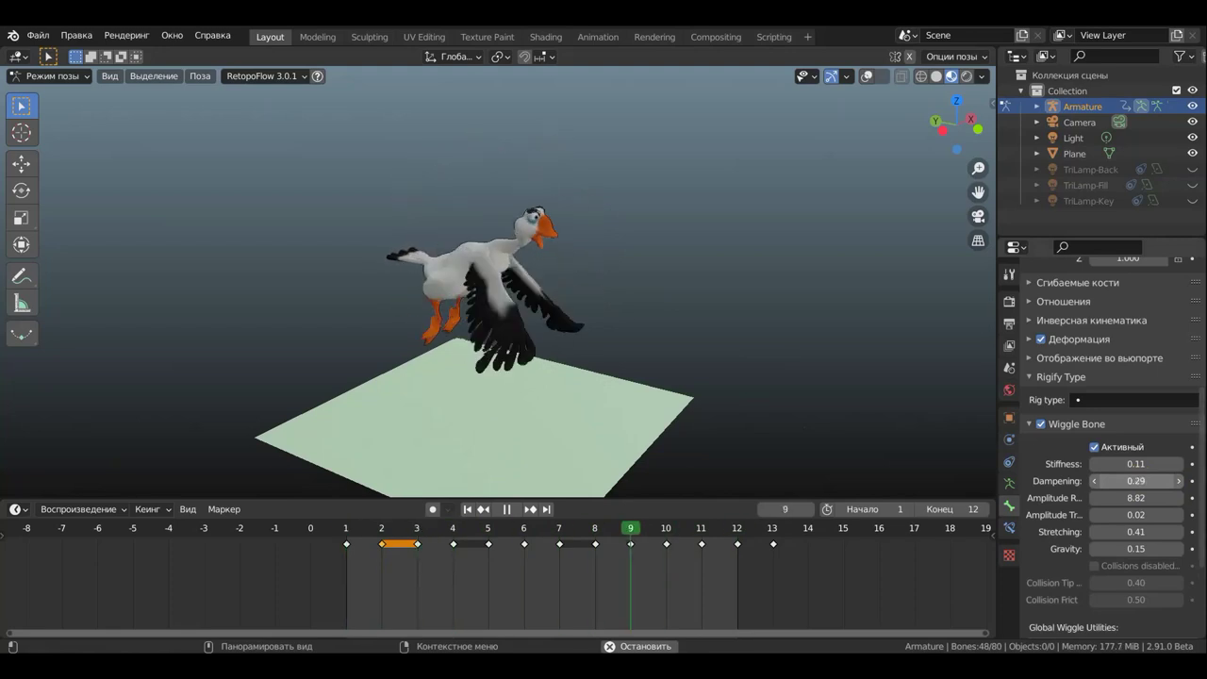
mouse_move(1137, 481)
left_mouse_down()
mouse_move(1112, 480)
mouse_move(1145, 480)
left_mouse_up()
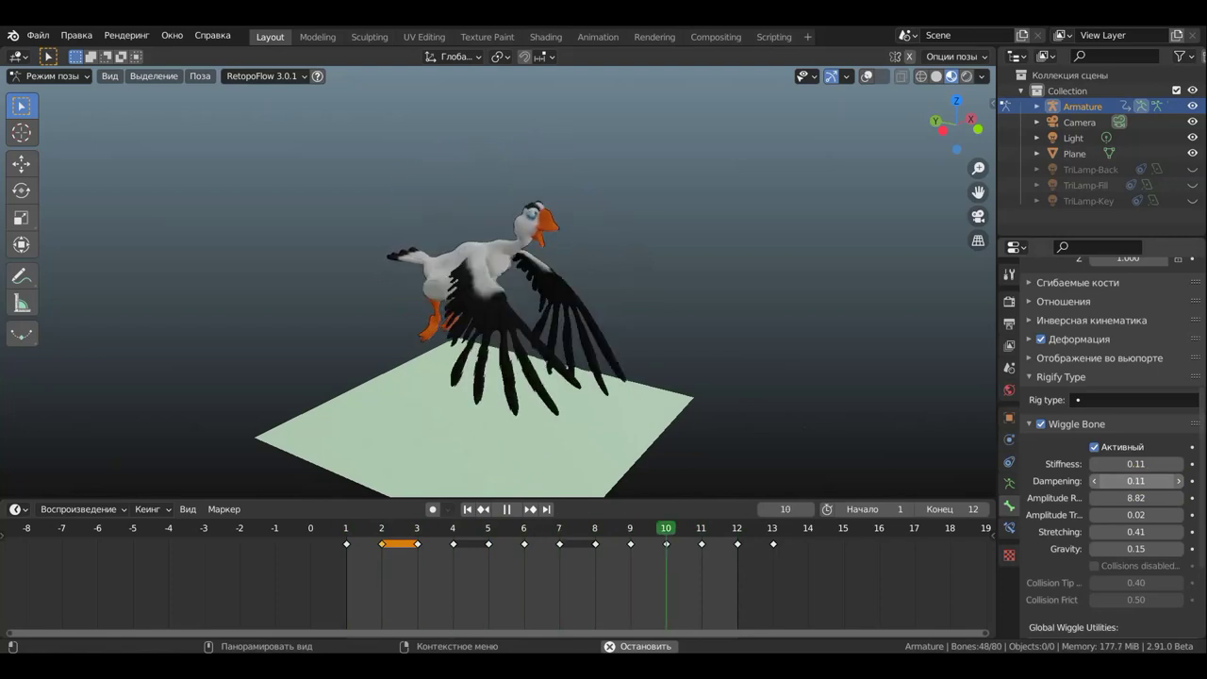
Step: Zero the wiggle Amplitude Tr, Stretching and Gravity values
left_click(1137, 515)
type("0")
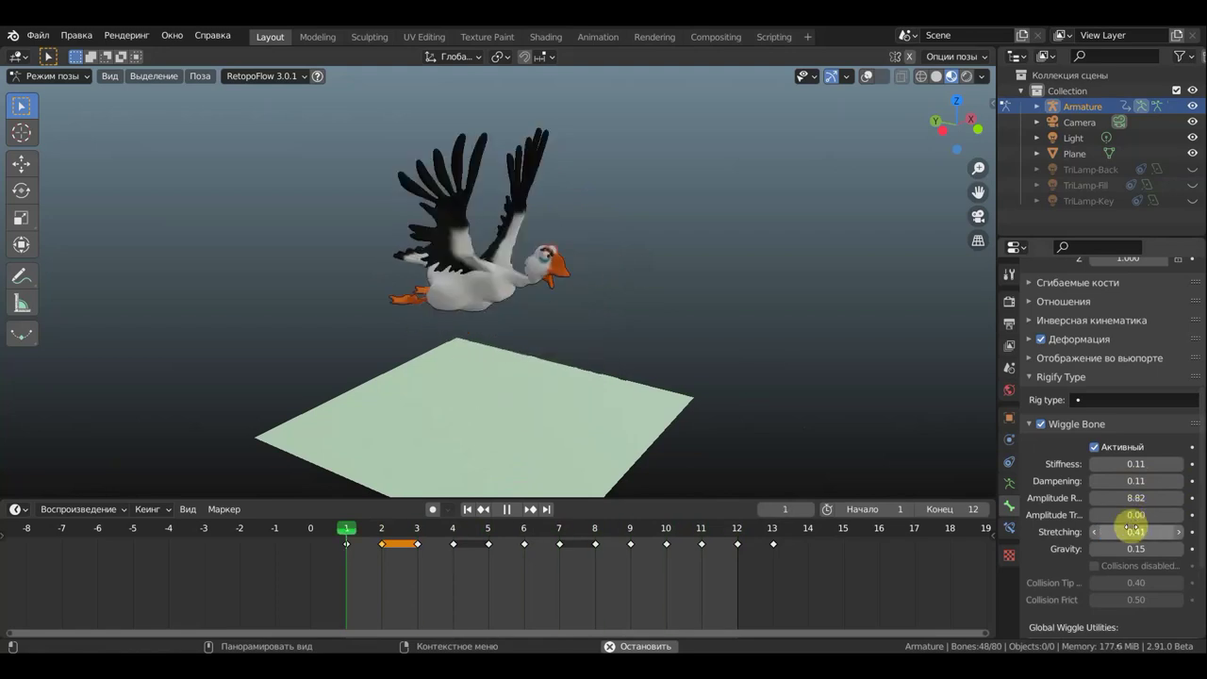
left_click(1136, 531)
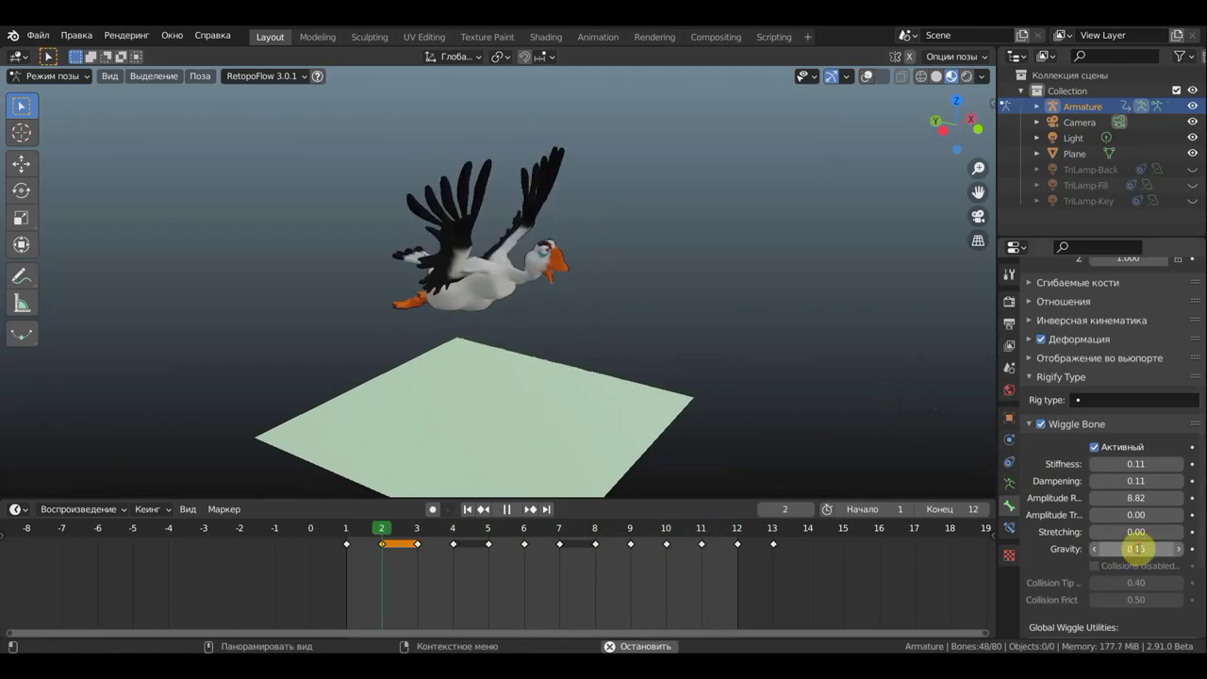
left_click(1135, 549)
type("00")
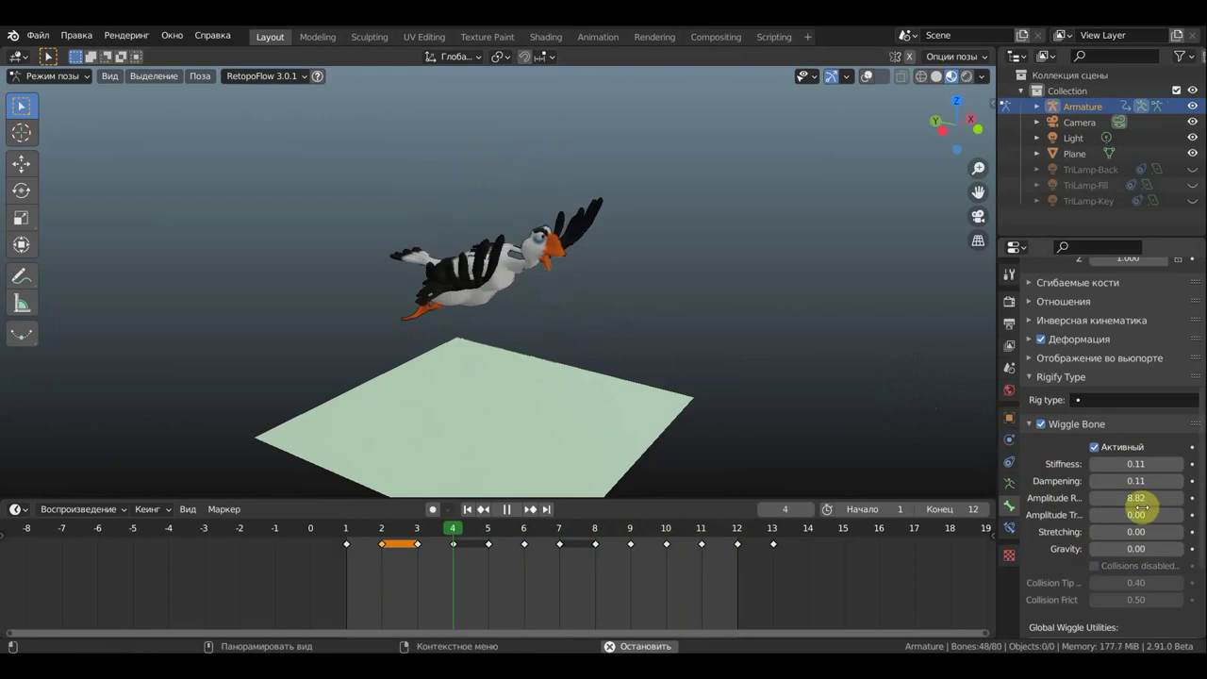
Step: Raise wiggle Amplitude R from 9.00 to 12.84
left_click_drag(1141, 505, 1152, 498)
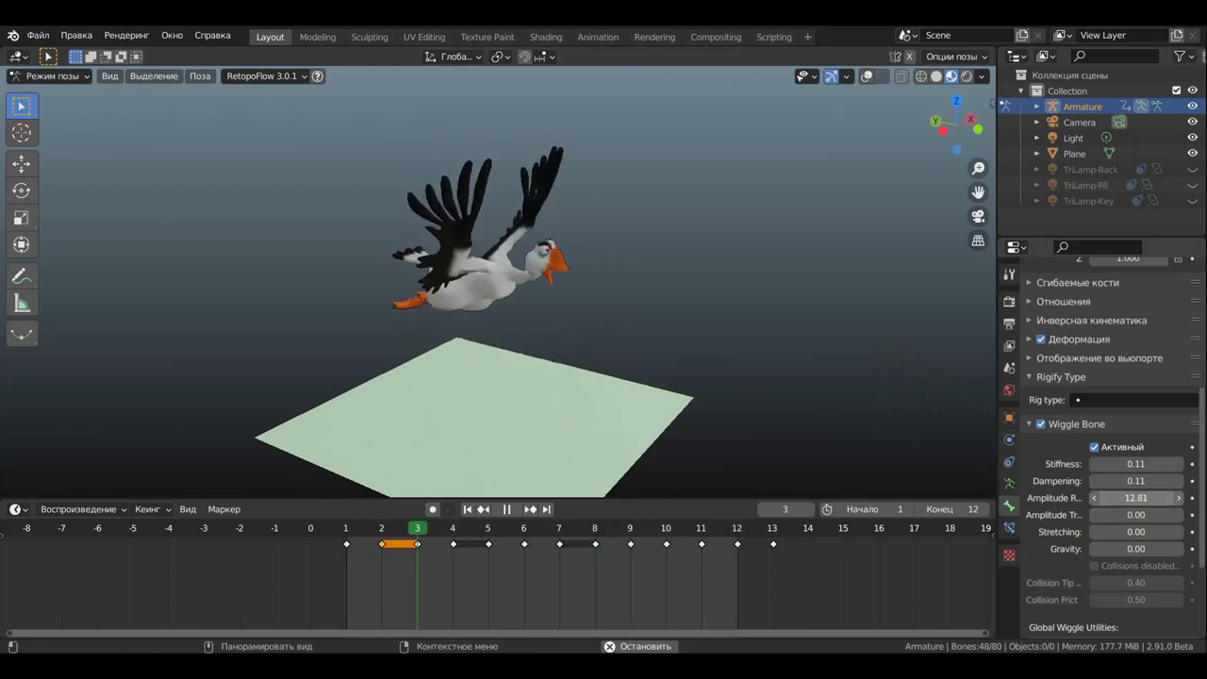
left_click_drag(1136, 498, 1149, 499)
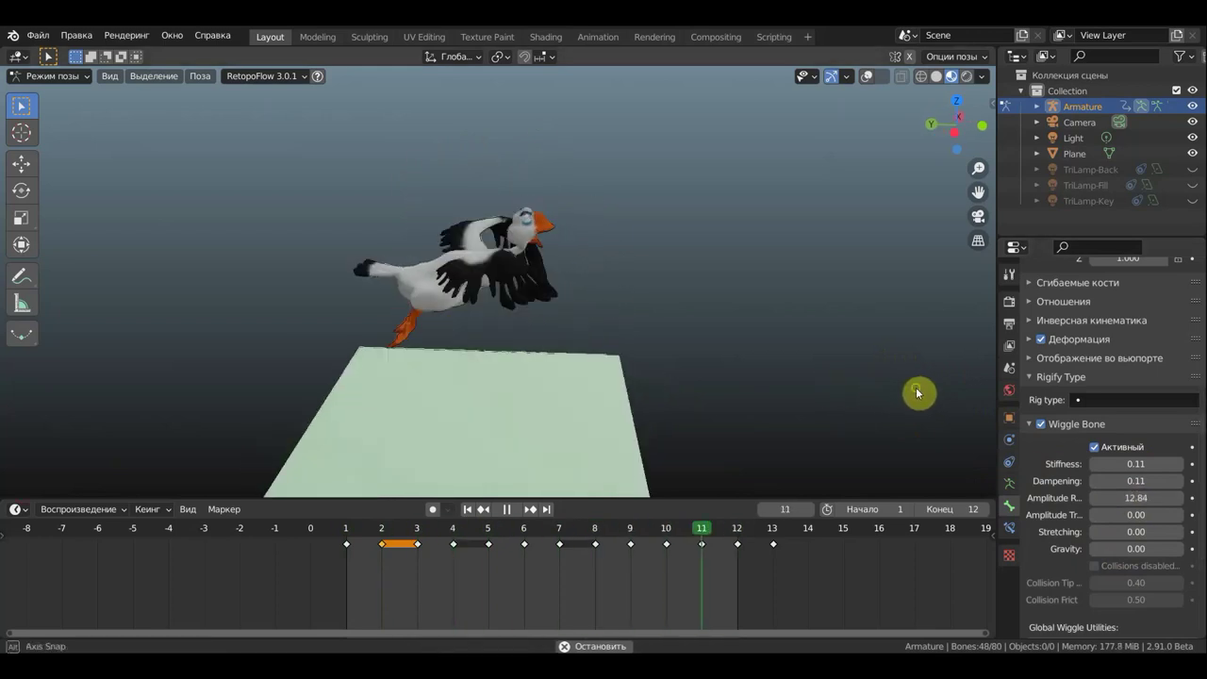
mouse_move(929, 391)
middle_mouse_down()
mouse_move(754, 399)
mouse_move(948, 393)
mouse_move(13, 394)
middle_mouse_up()
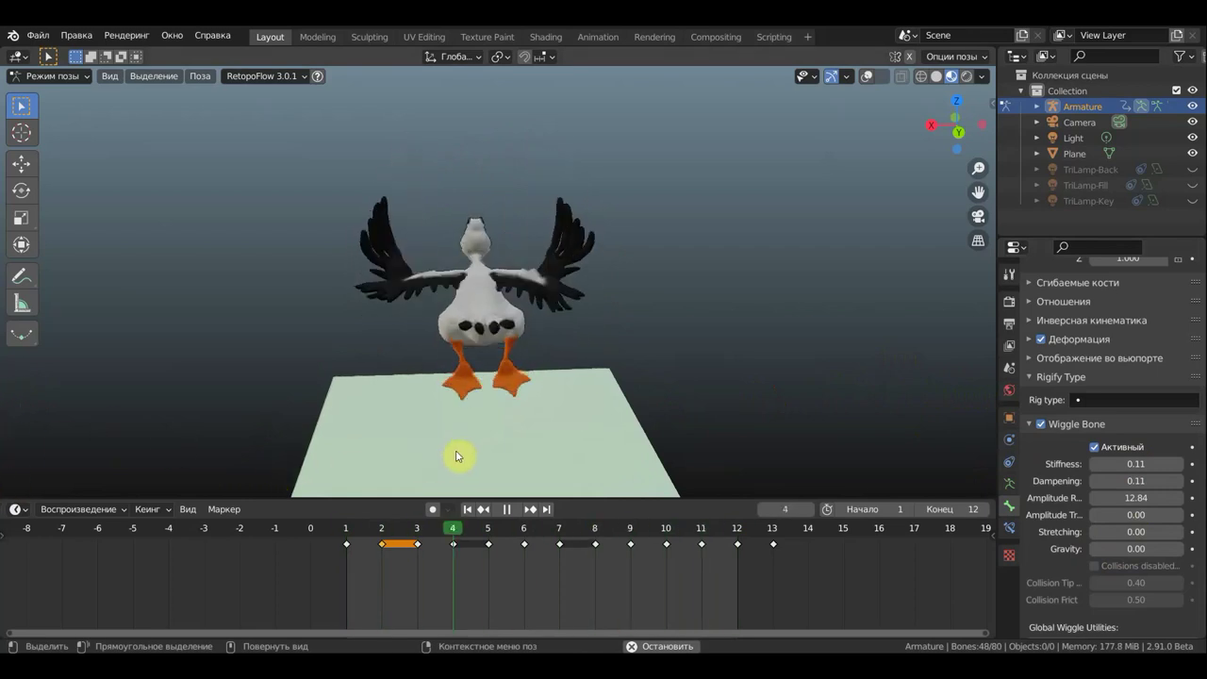
Step: Restart the flapping playback and raise wiggle Stiffness to 0.35
key("space")
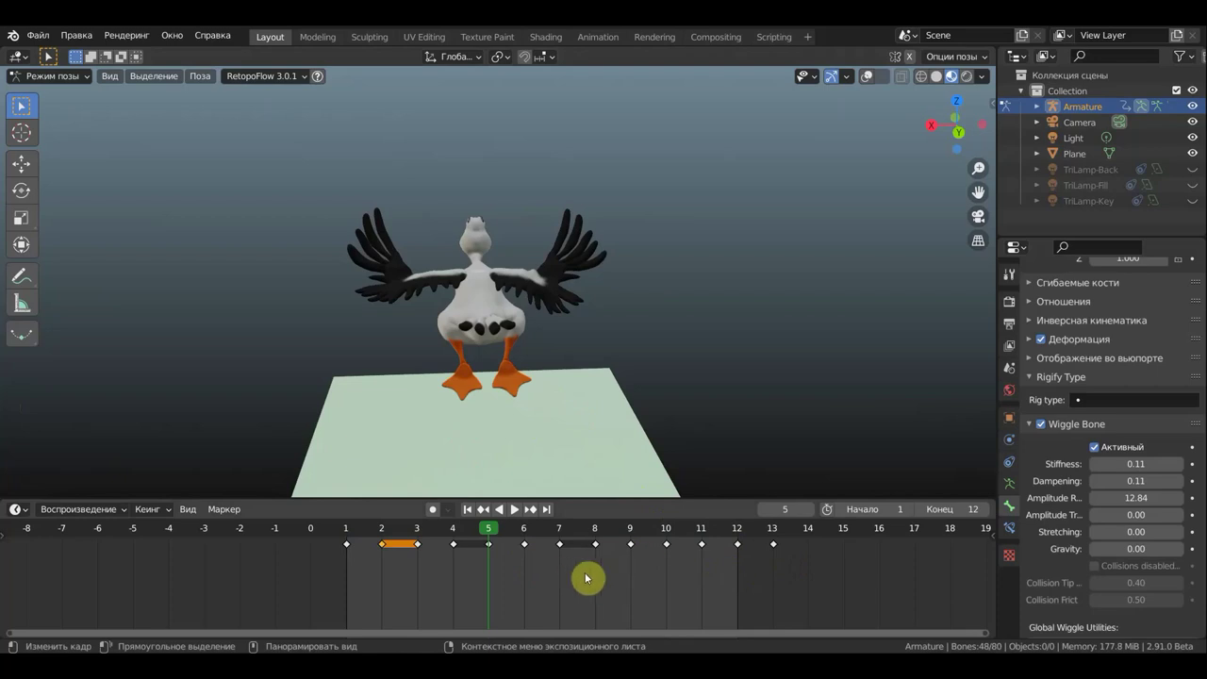
key("space")
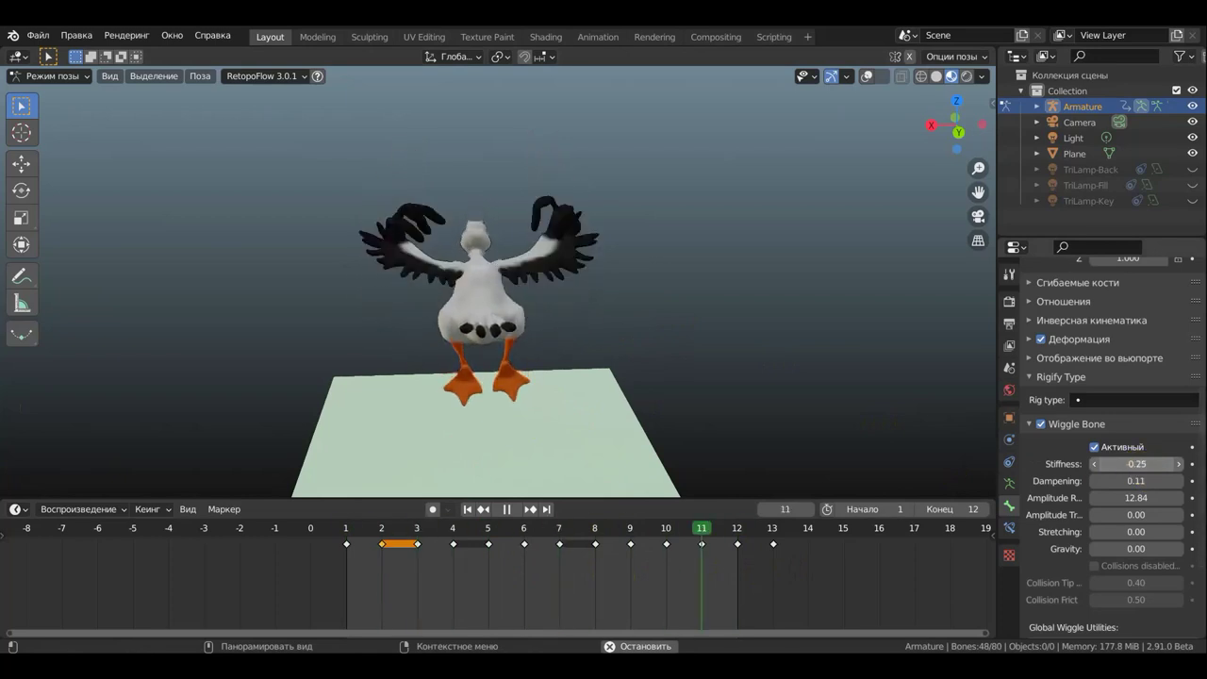
mouse_move(1136, 464)
left_mouse_down()
mouse_move(1094, 464)
mouse_move(1155, 464)
left_mouse_up()
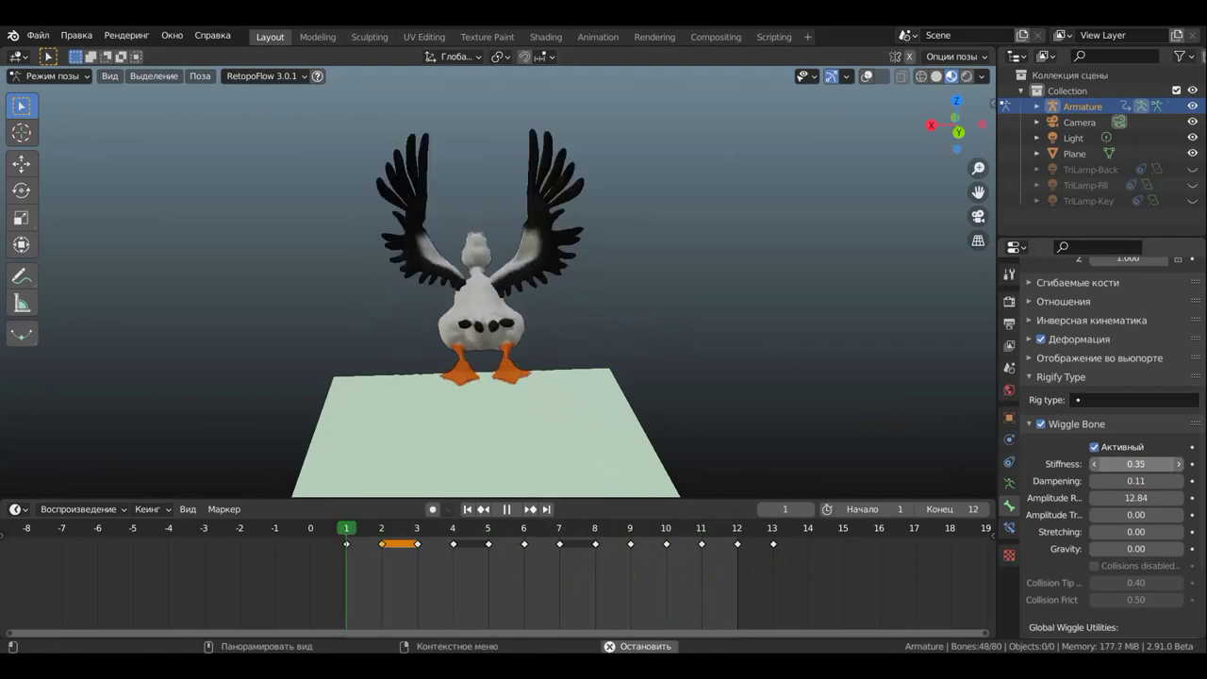
Step: Lower wiggle Dampening from 0.11 to 0.00
middle_click_drag(921, 427, 643, 423)
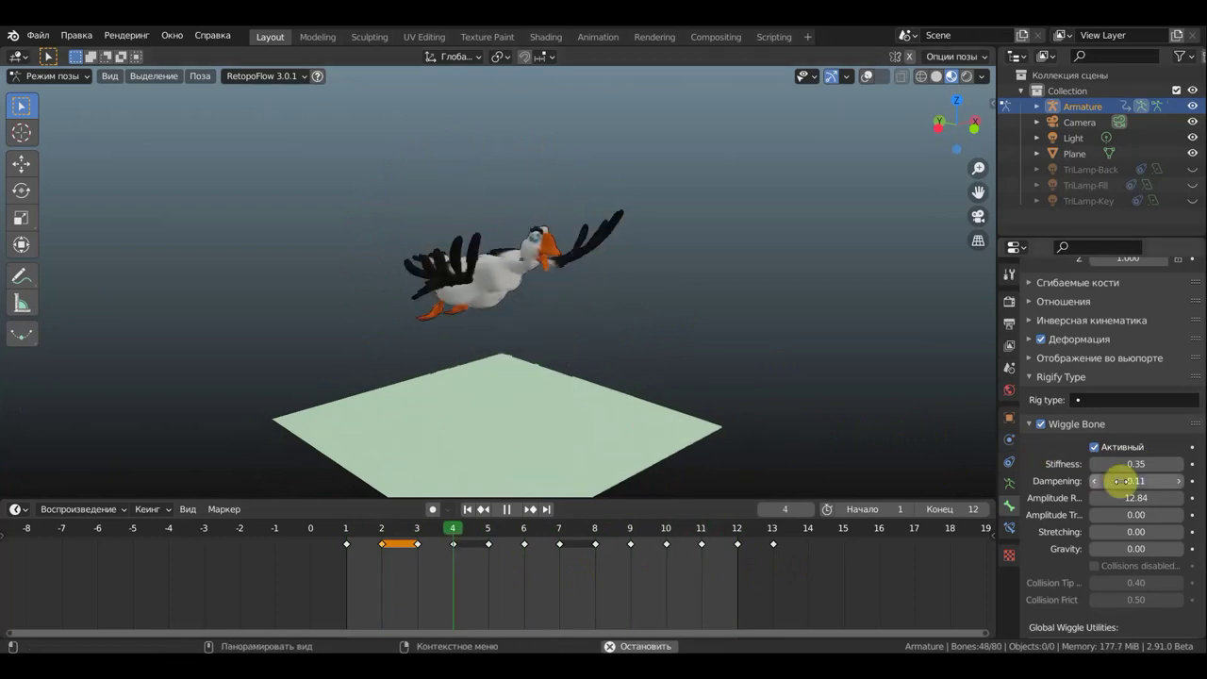
mouse_move(1135, 481)
left_mouse_down()
mouse_move(1113, 481)
mouse_move(1141, 482)
left_mouse_up()
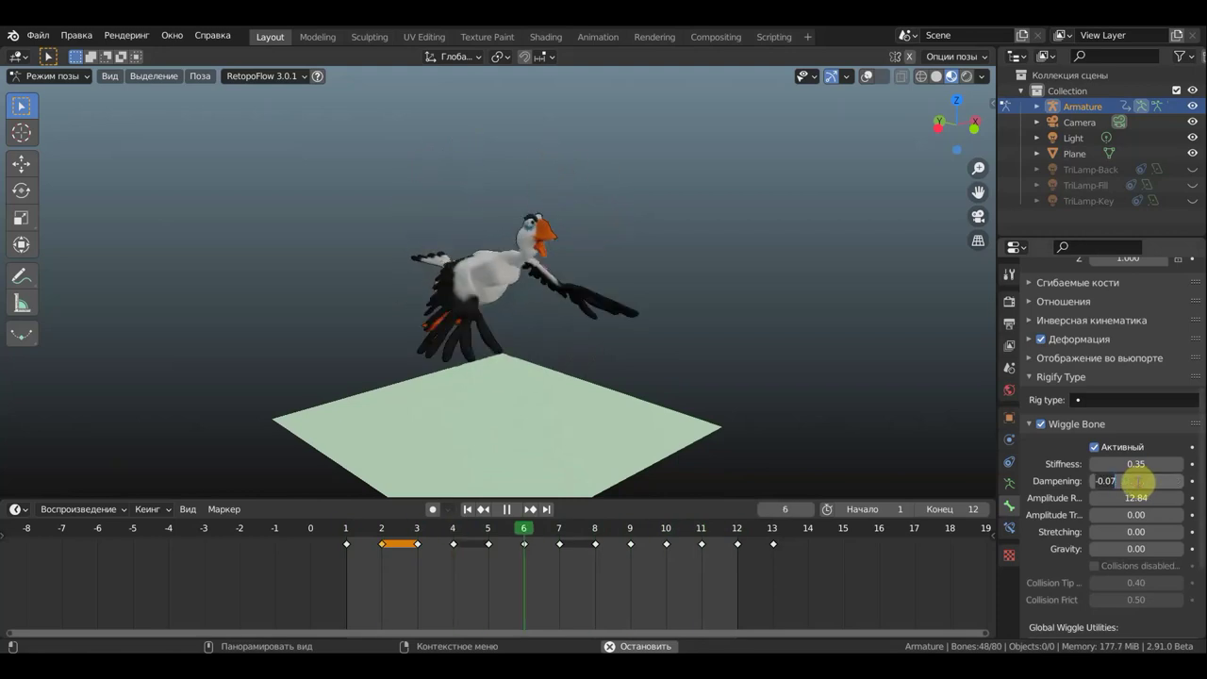
left_click_drag(1141, 482, 786, 388)
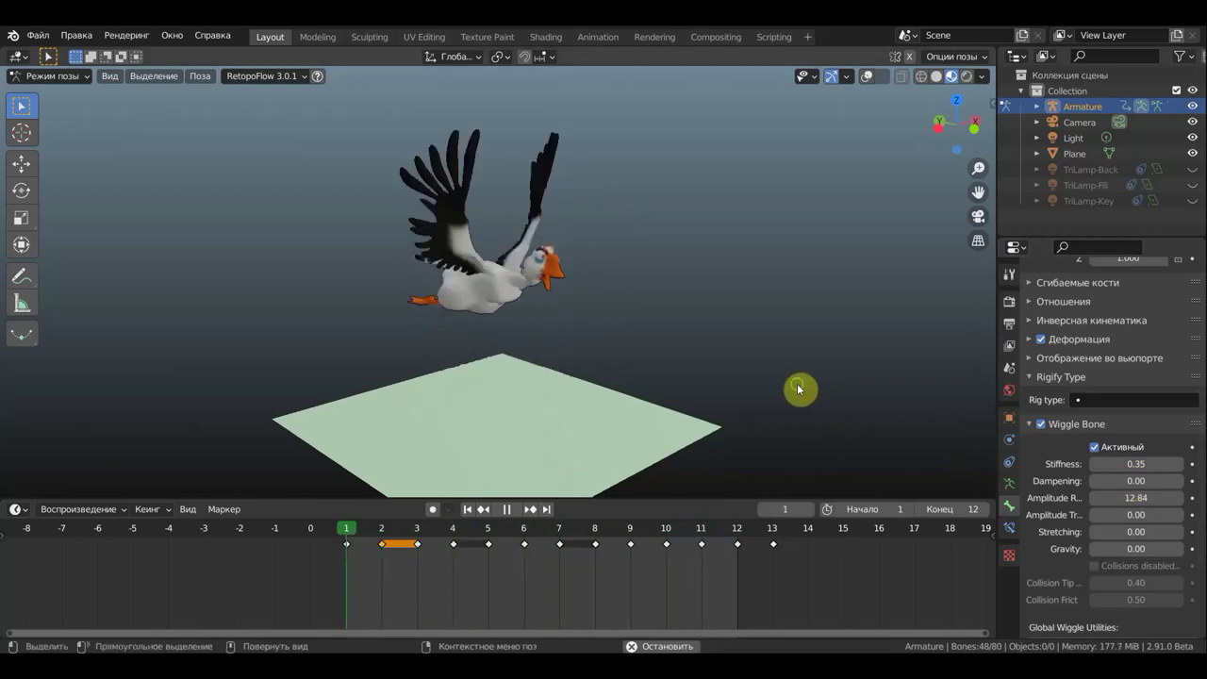
Step: Raise wiggle Dampening from zero to 0.30
middle_click_drag(825, 383, 841, 385)
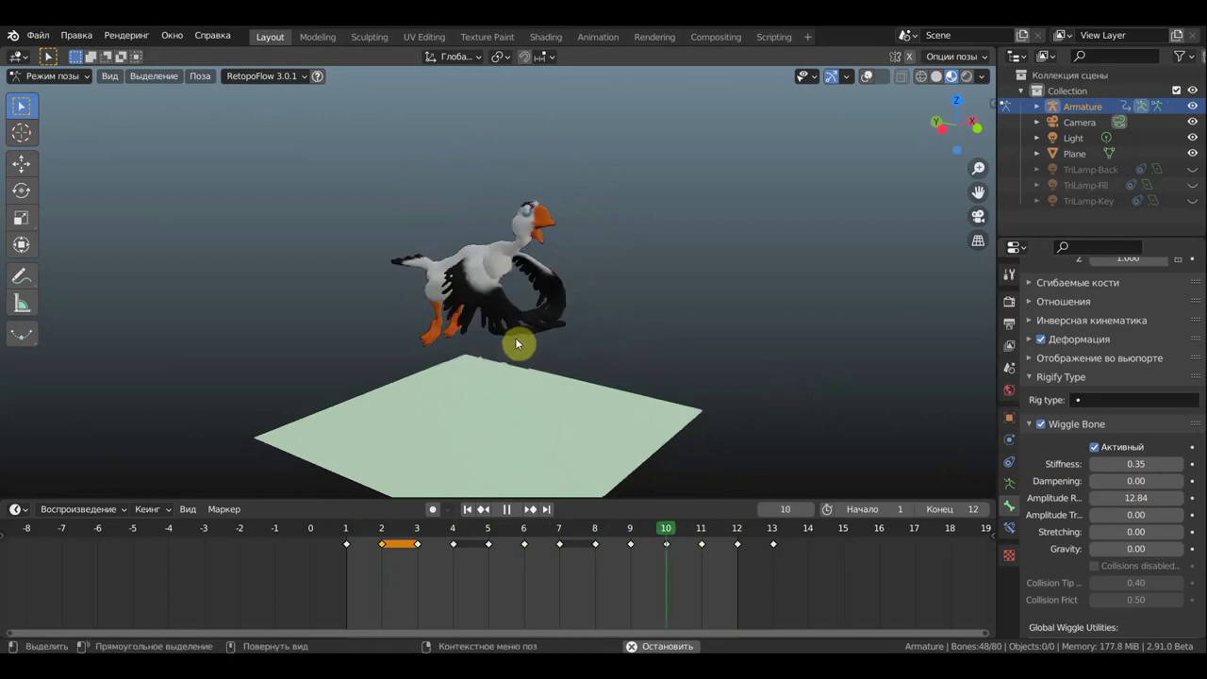
middle_click_drag(603, 353, 517, 341)
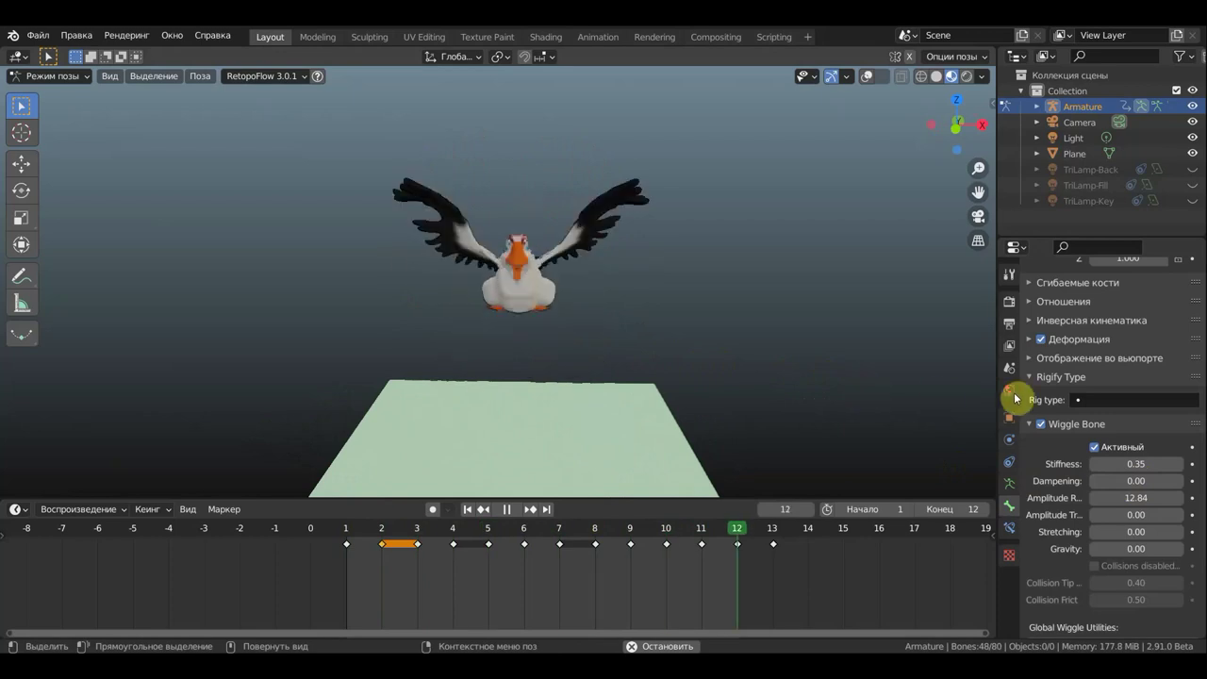
mouse_move(1144, 484)
left_mouse_down()
mouse_move(1179, 487)
mouse_move(1163, 480)
left_mouse_up()
Step: Stop playback and open the recent file 'борис под кости3.полет.blend'
key("space")
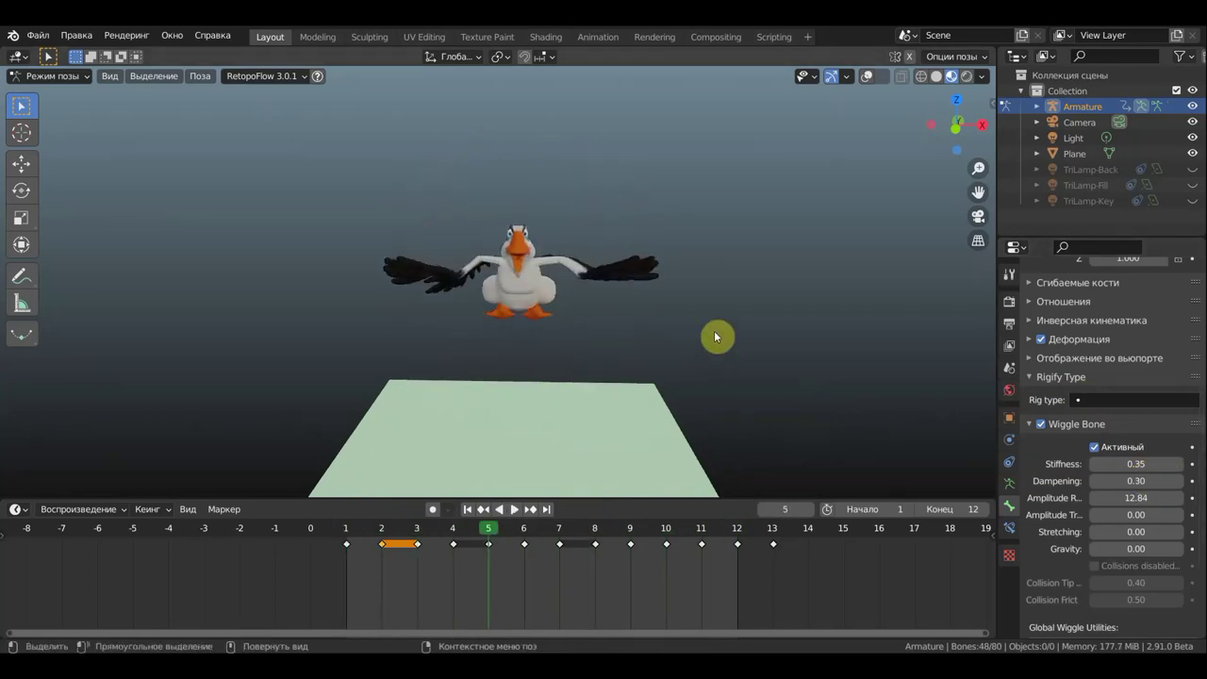
mouse_move(540, 218)
middle_mouse_down()
mouse_move(556, 229)
mouse_move(453, 273)
middle_mouse_up()
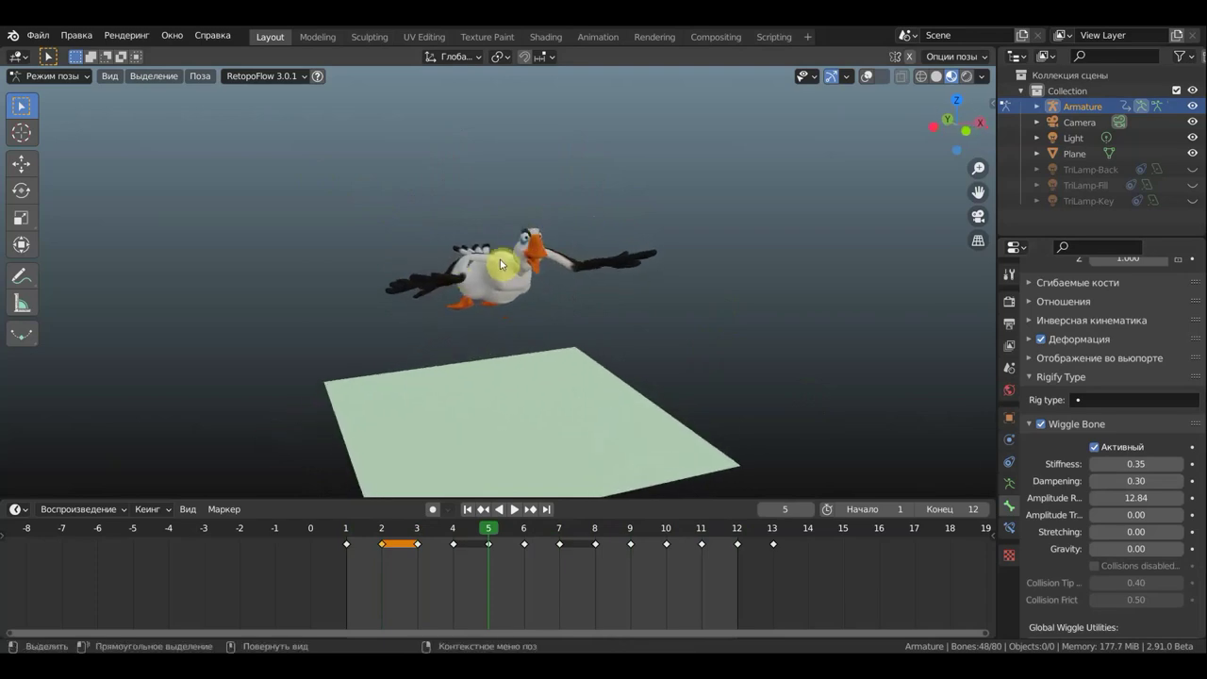
left_click(38, 38)
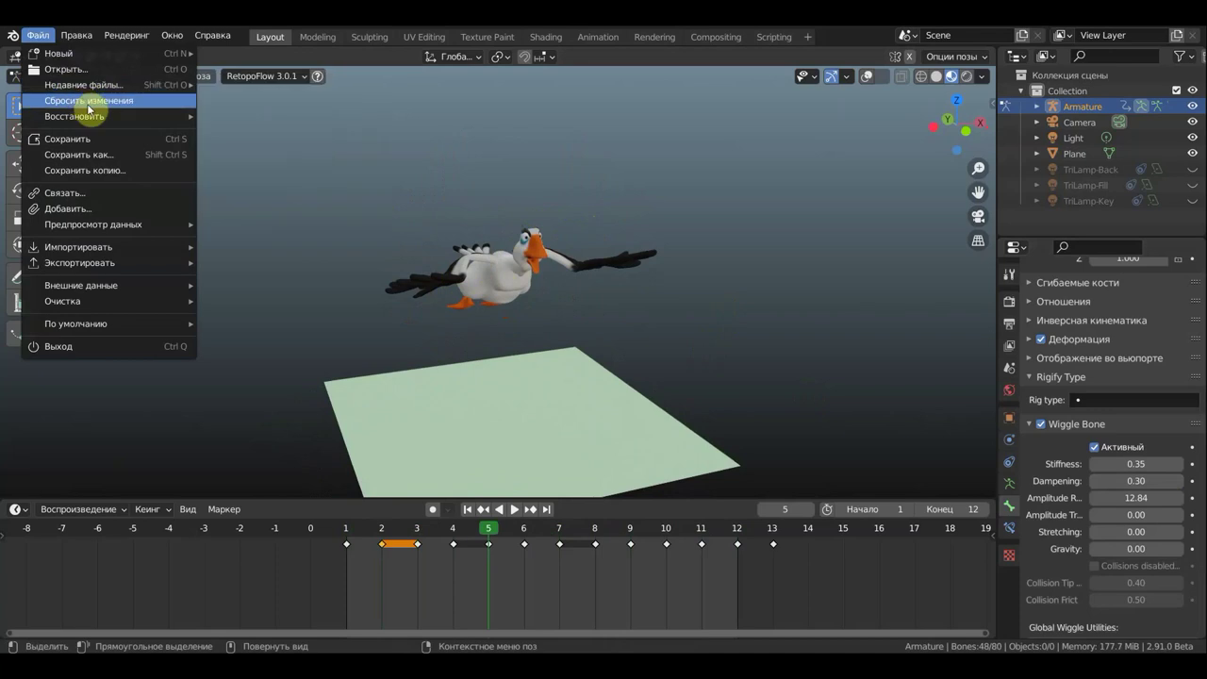
mouse_move(85, 85)
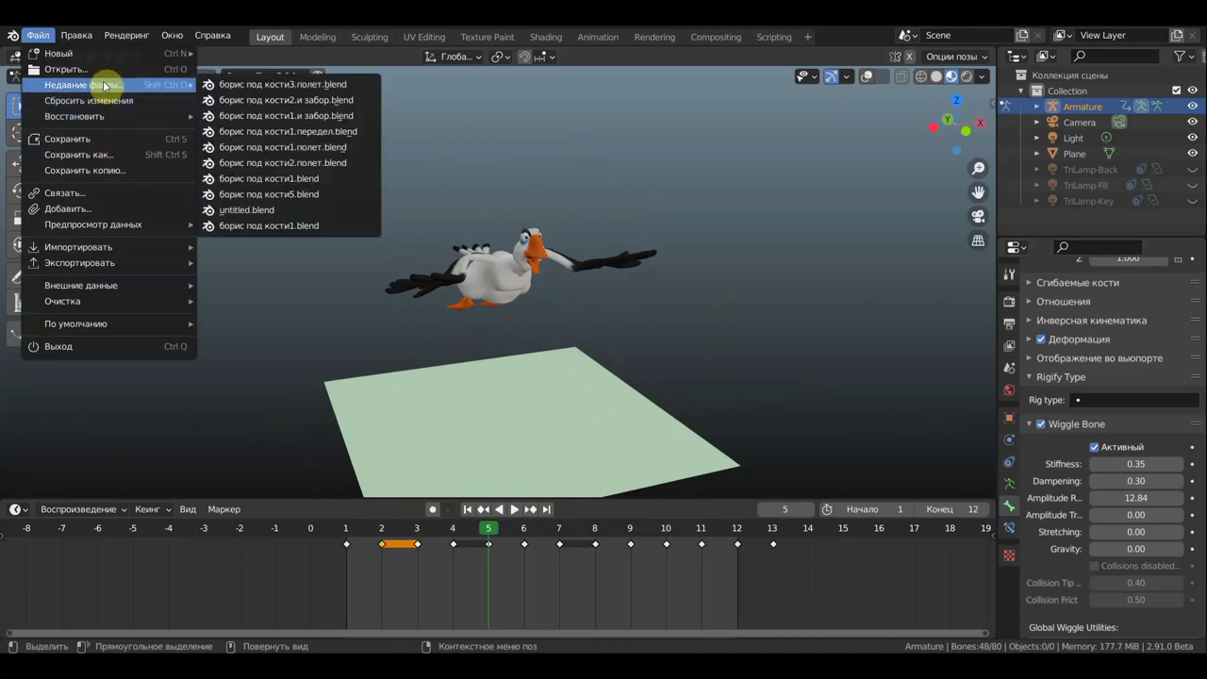
left_click(266, 86)
Step: Load the file without saving, then show a front view with material colours and bone overlays
left_click(639, 363)
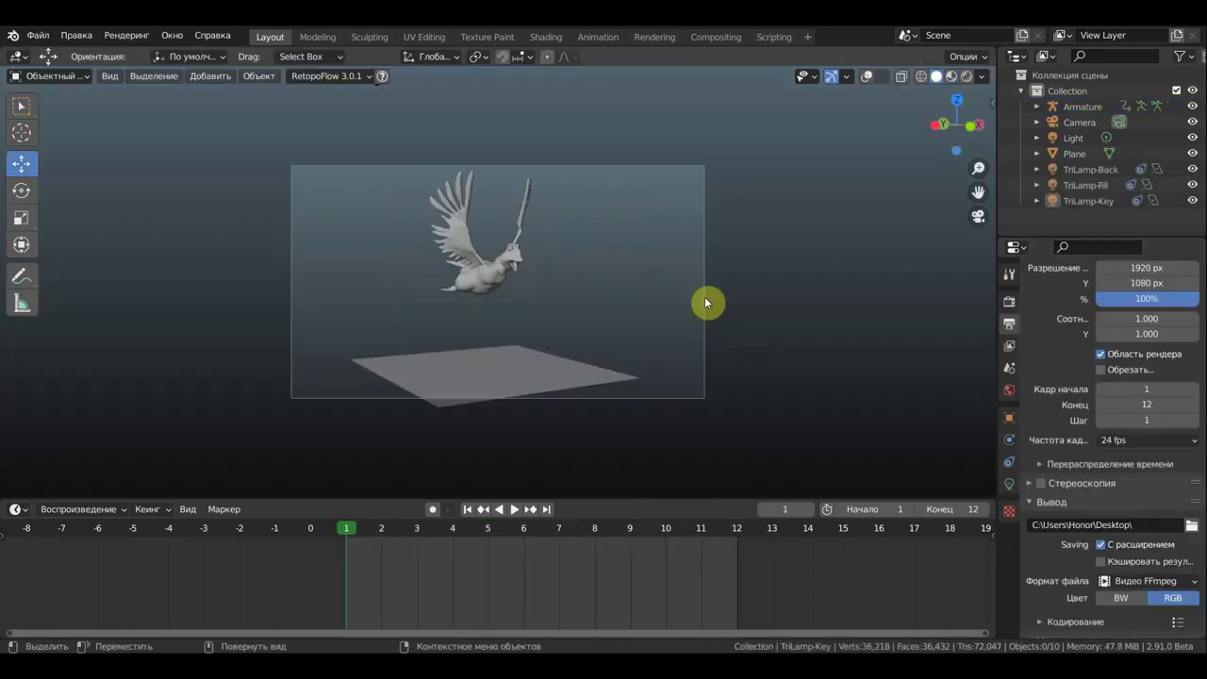
key("KP_1")
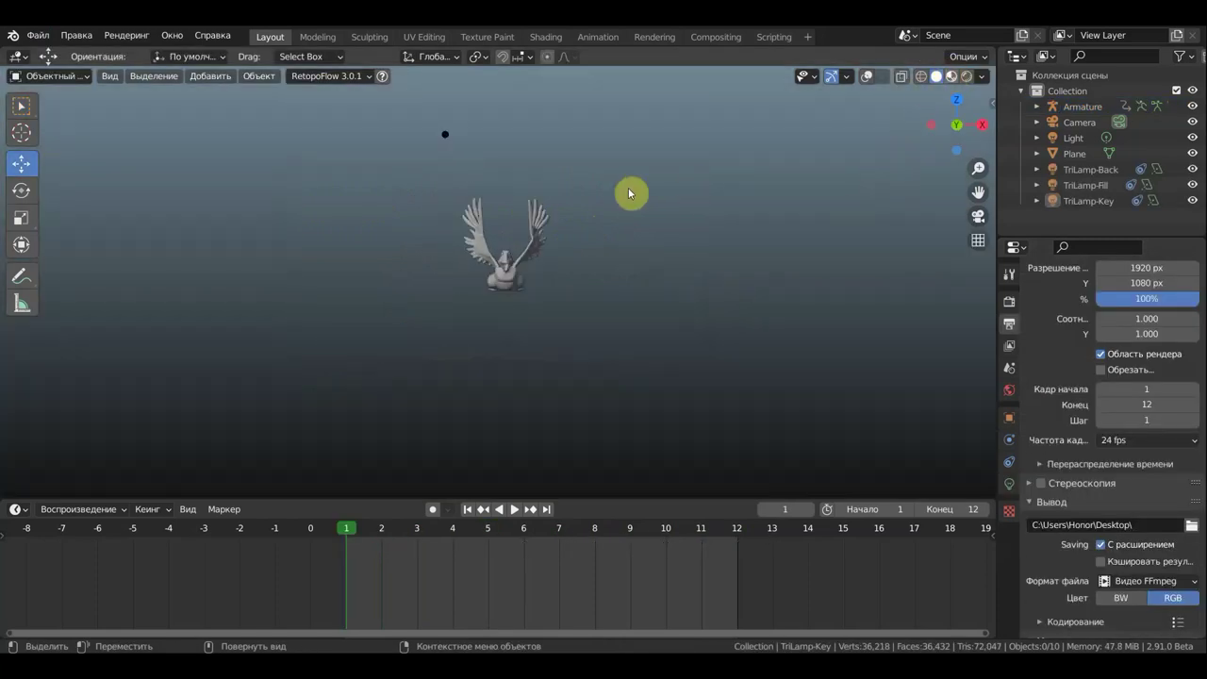
key("z")
left_click(868, 77)
scroll(475, 227, "up", 2)
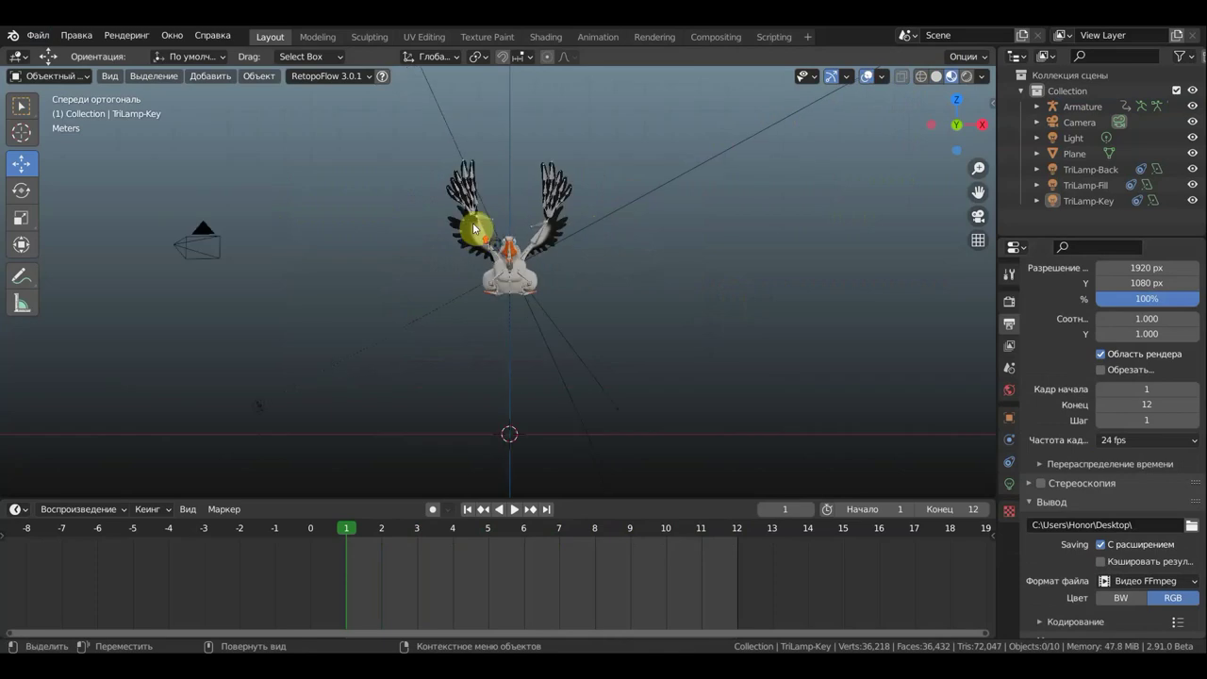
Step: Put the goose armature in Pose Mode and hide the TriLamp-Key and TriLamp-Back lights
left_click(473, 198)
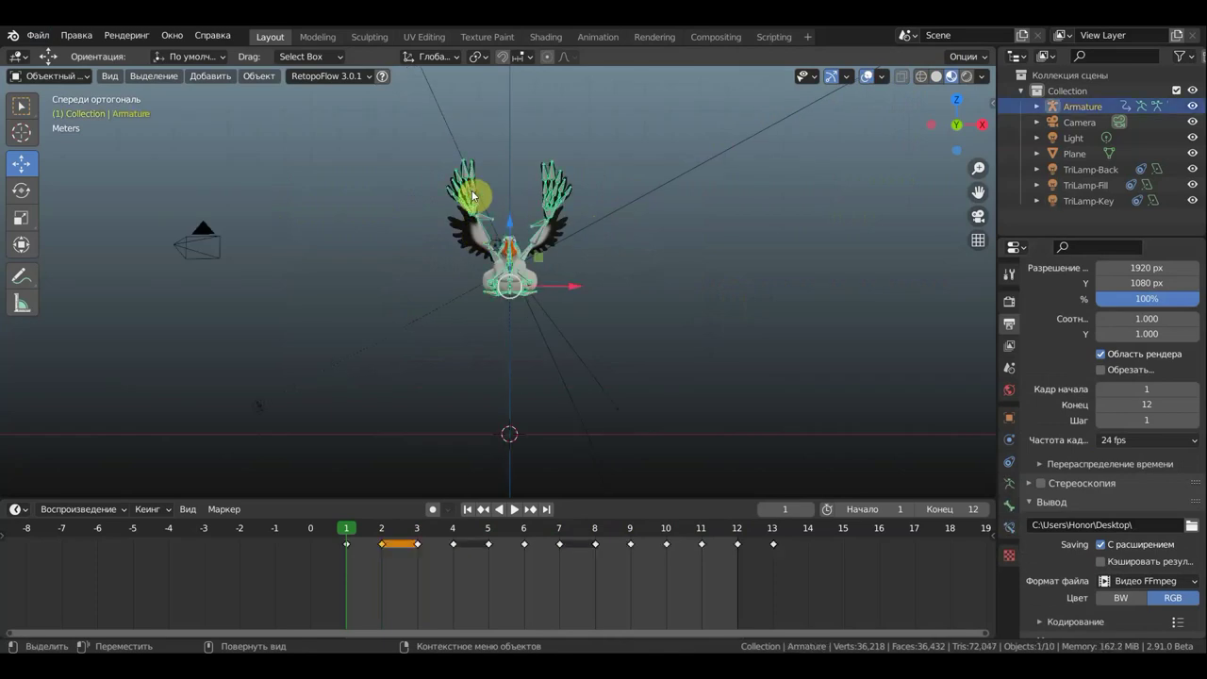
left_click(68, 78)
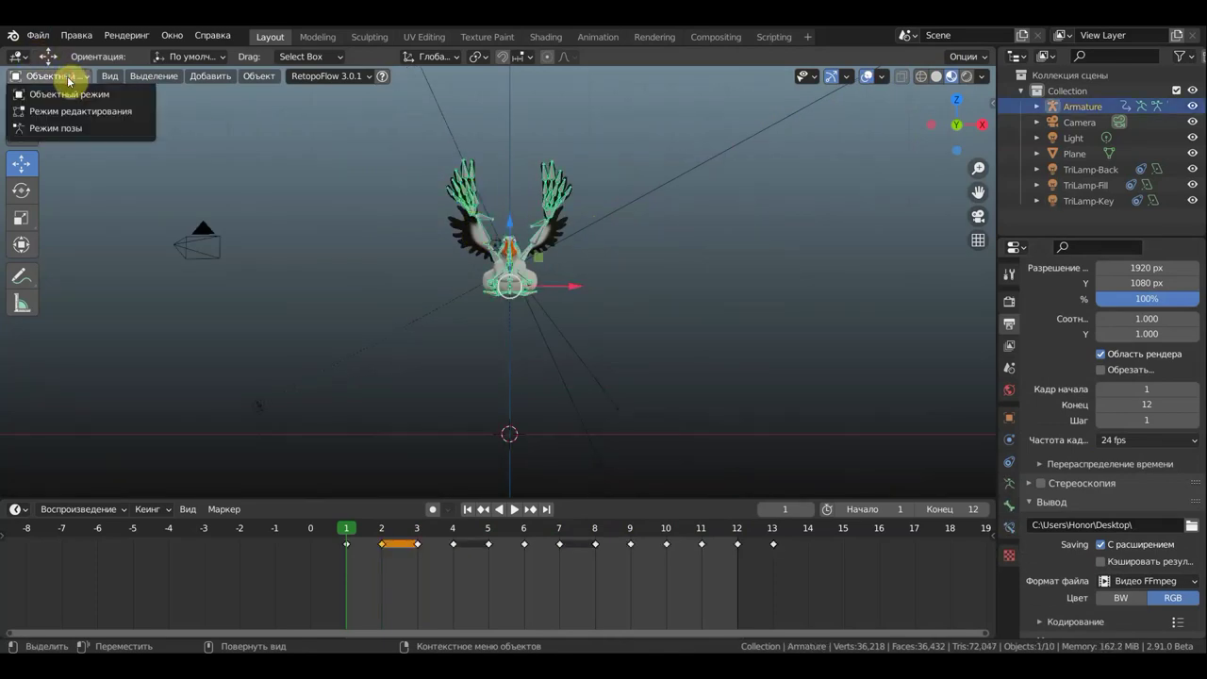
left_click(82, 133)
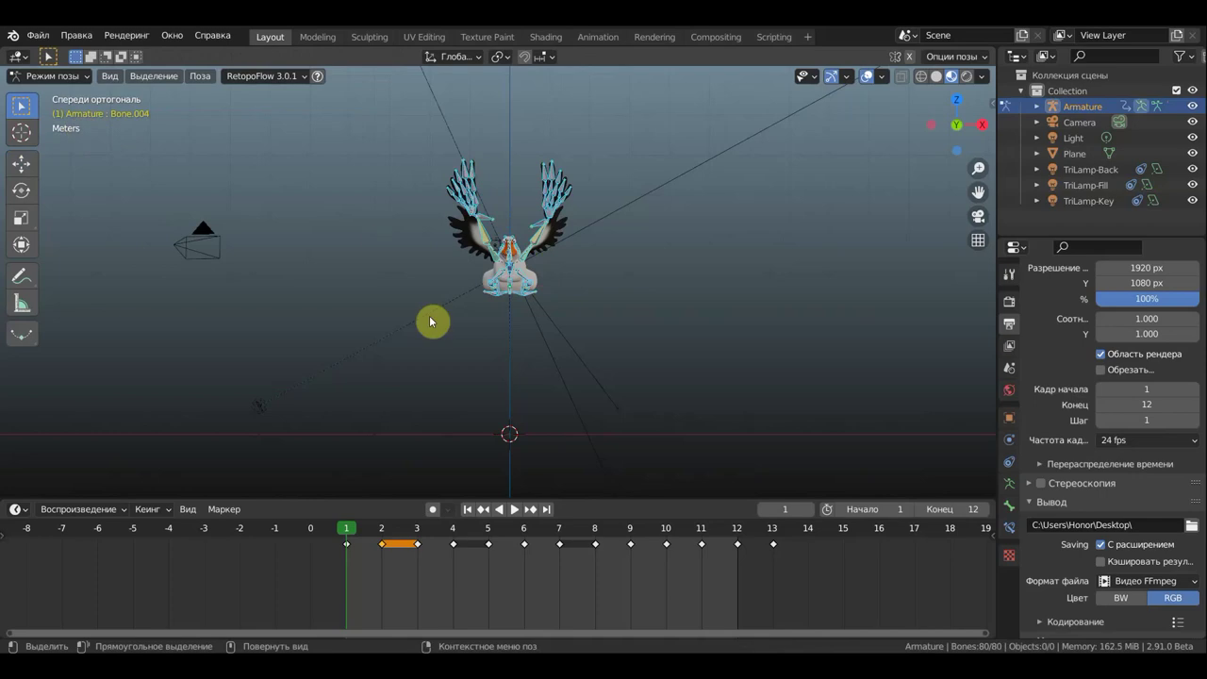
scroll(431, 322, "up", 2)
middle_click_drag(500, 330, 588, 338)
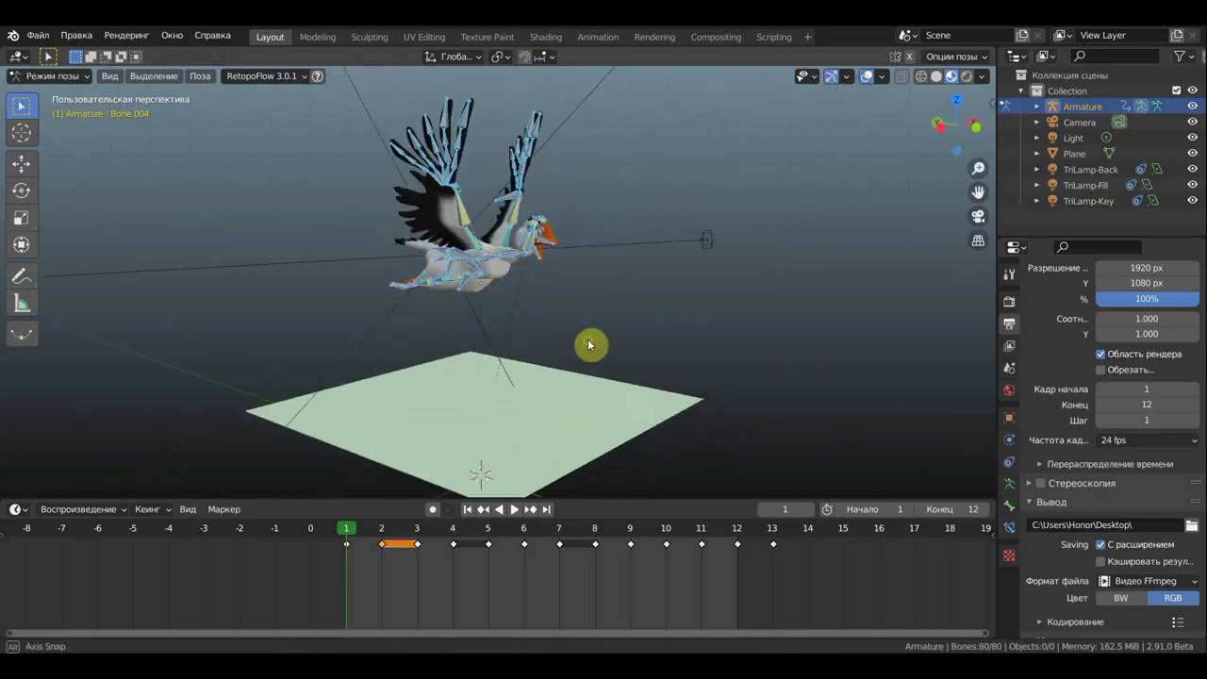
left_click(1192, 201)
left_click(1192, 170)
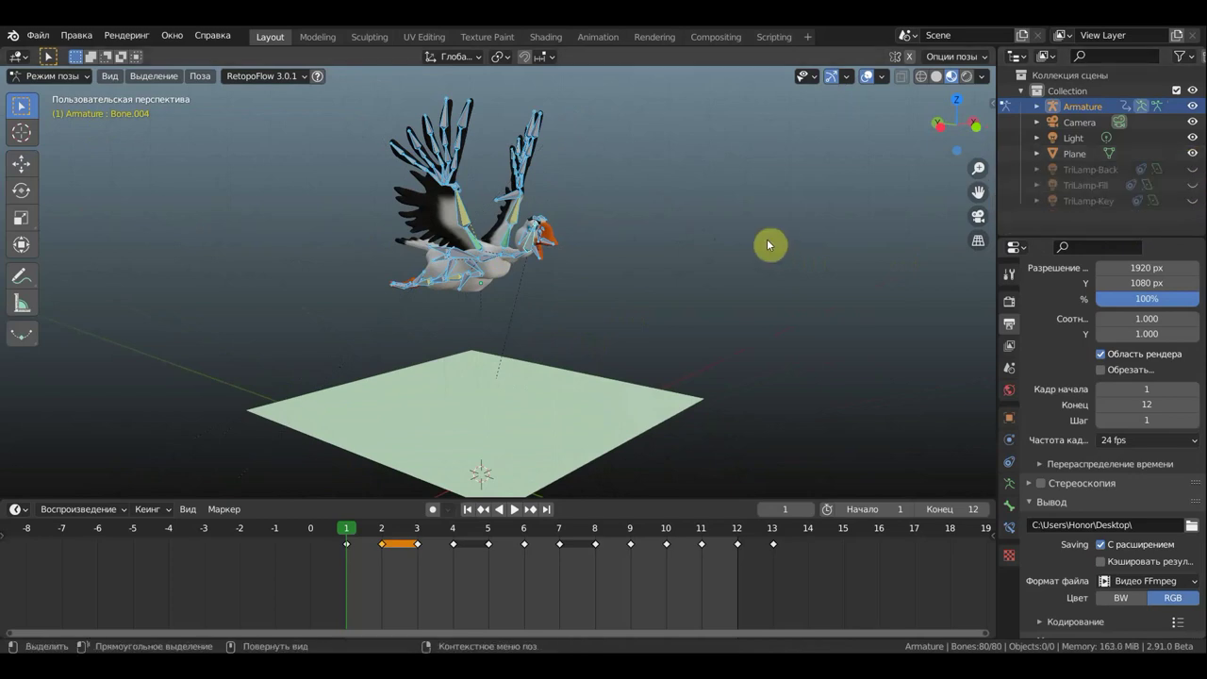
Step: Select nine wing feather bones, including Bone.045, and show their Bone properties
scroll(476, 201, "up", 3)
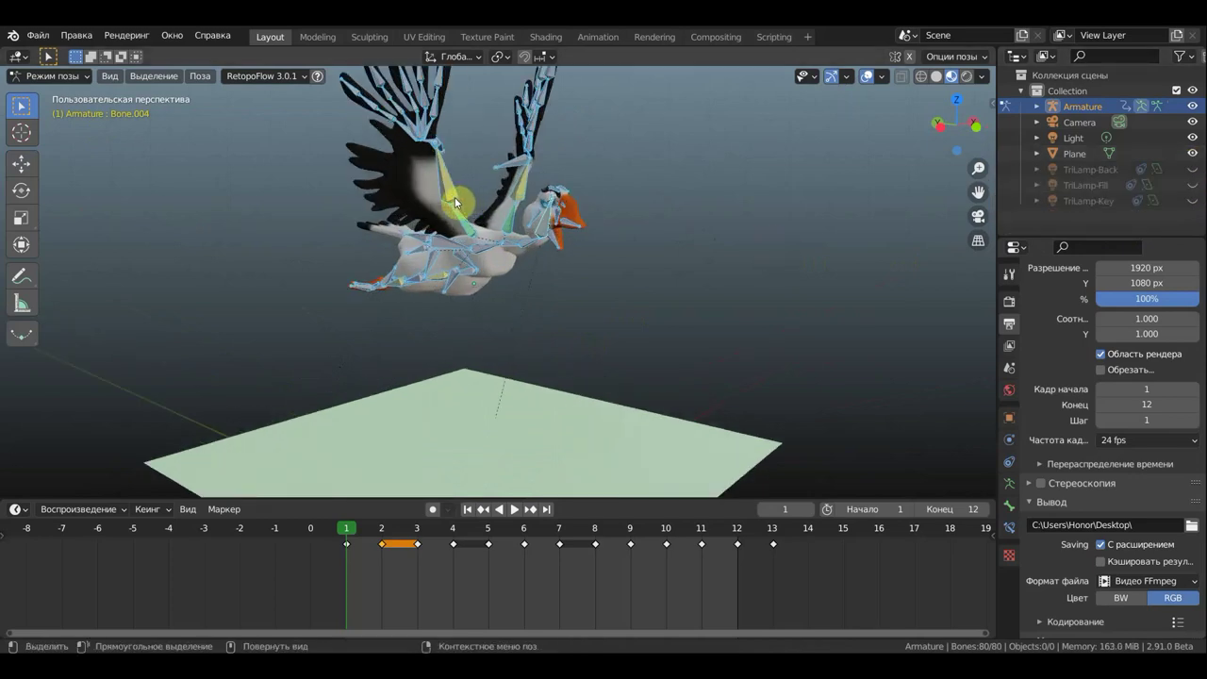
middle_click_drag(425, 202, 379, 252)
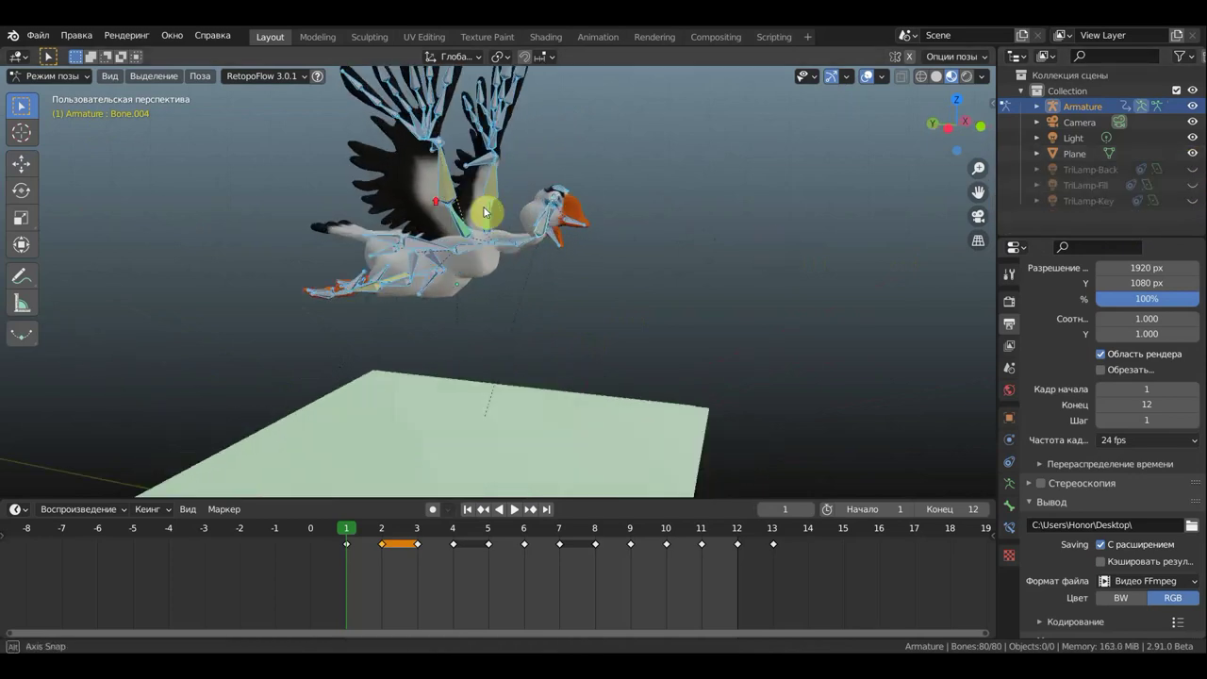
left_click(393, 252)
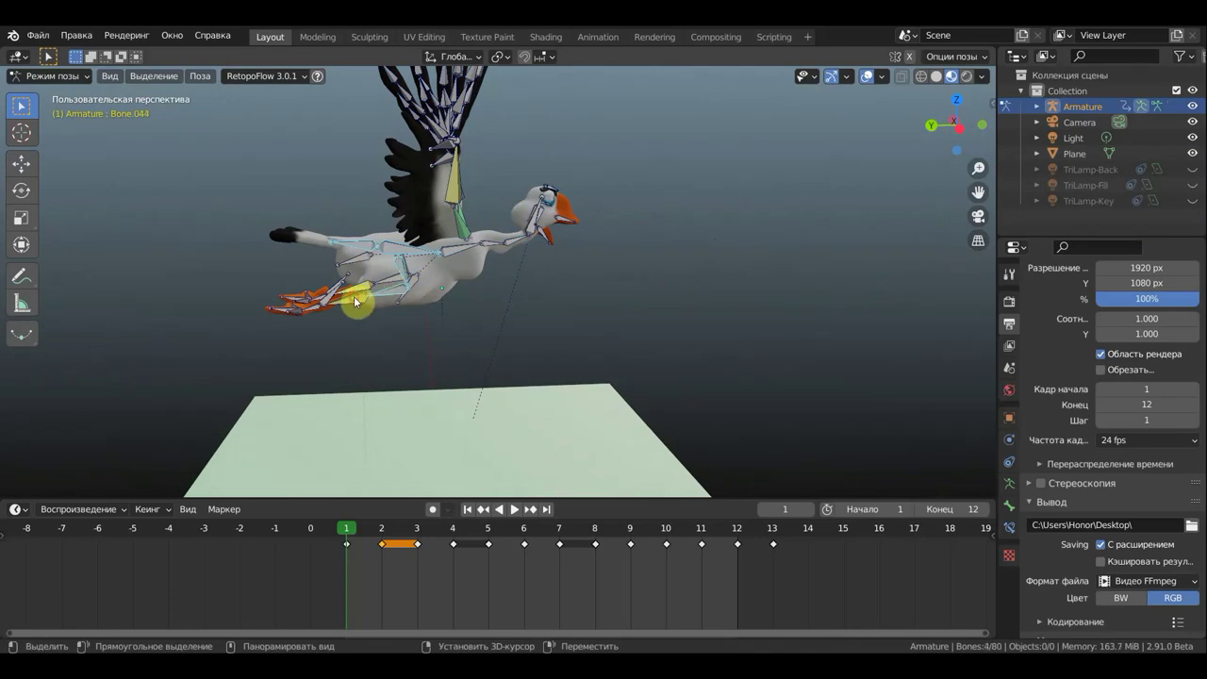
left_click(394, 296, "shift")
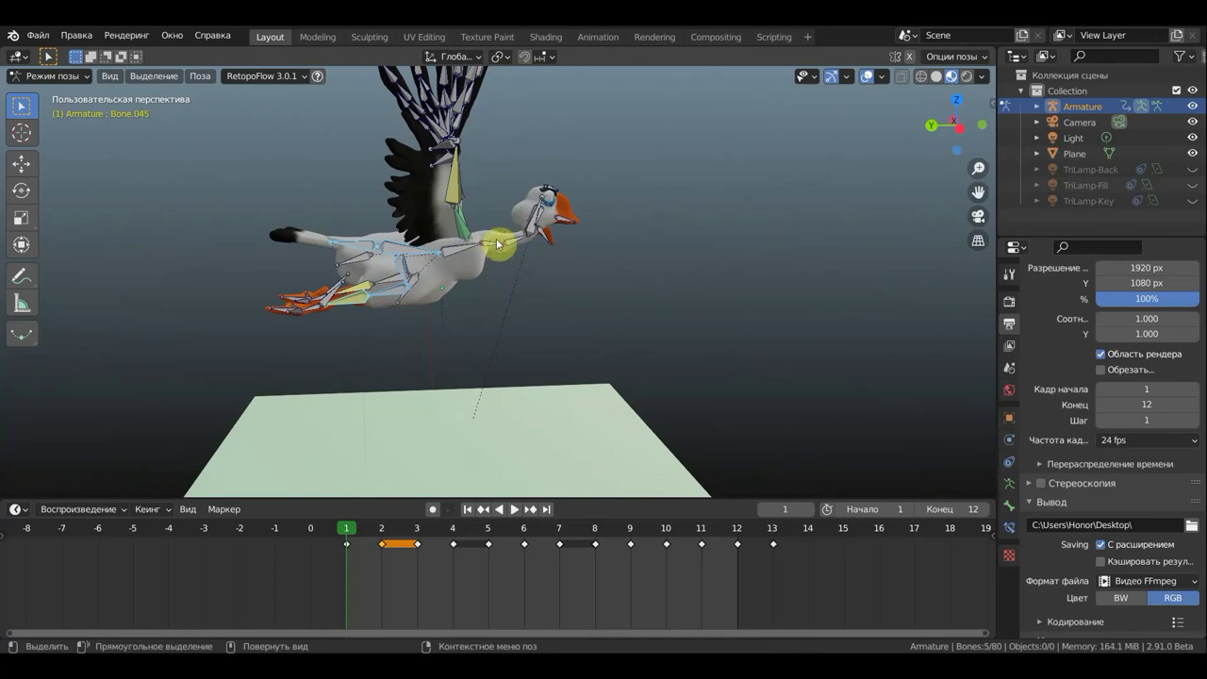
mouse_move(457, 239)
middle_mouse_down()
mouse_move(254, 236)
mouse_move(369, 206)
middle_mouse_up()
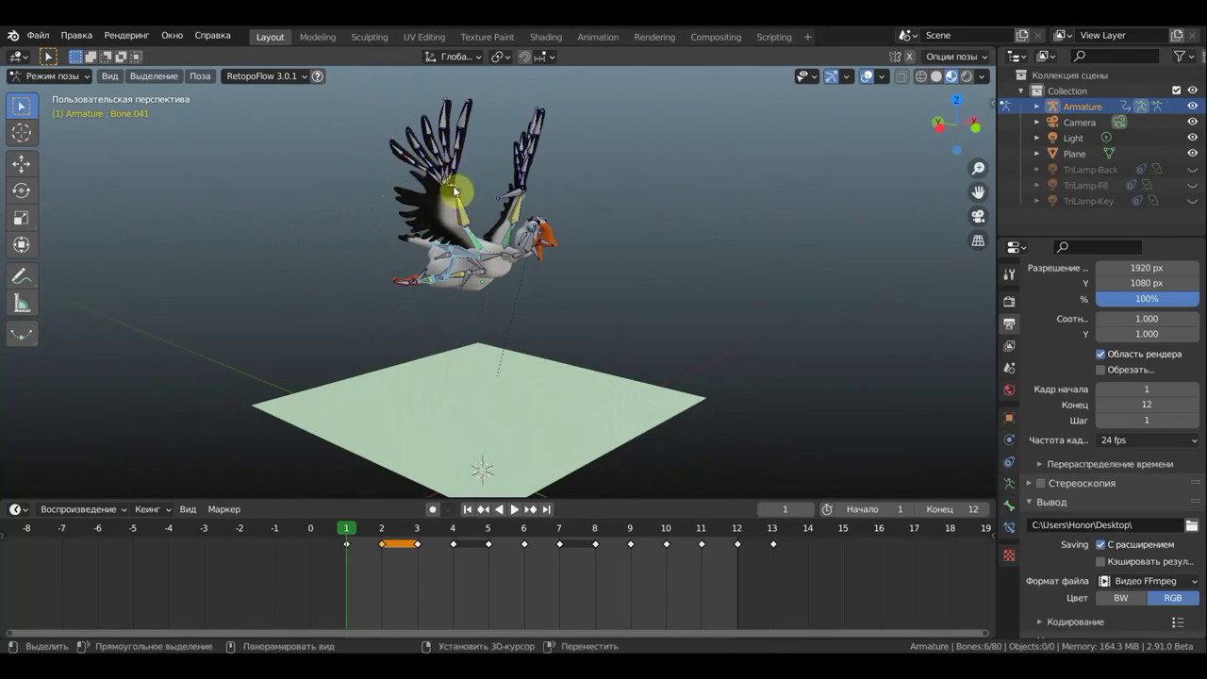
left_click(483, 205, "shift")
scroll(476, 200, "up", 1)
scroll(460, 189, "up", 1)
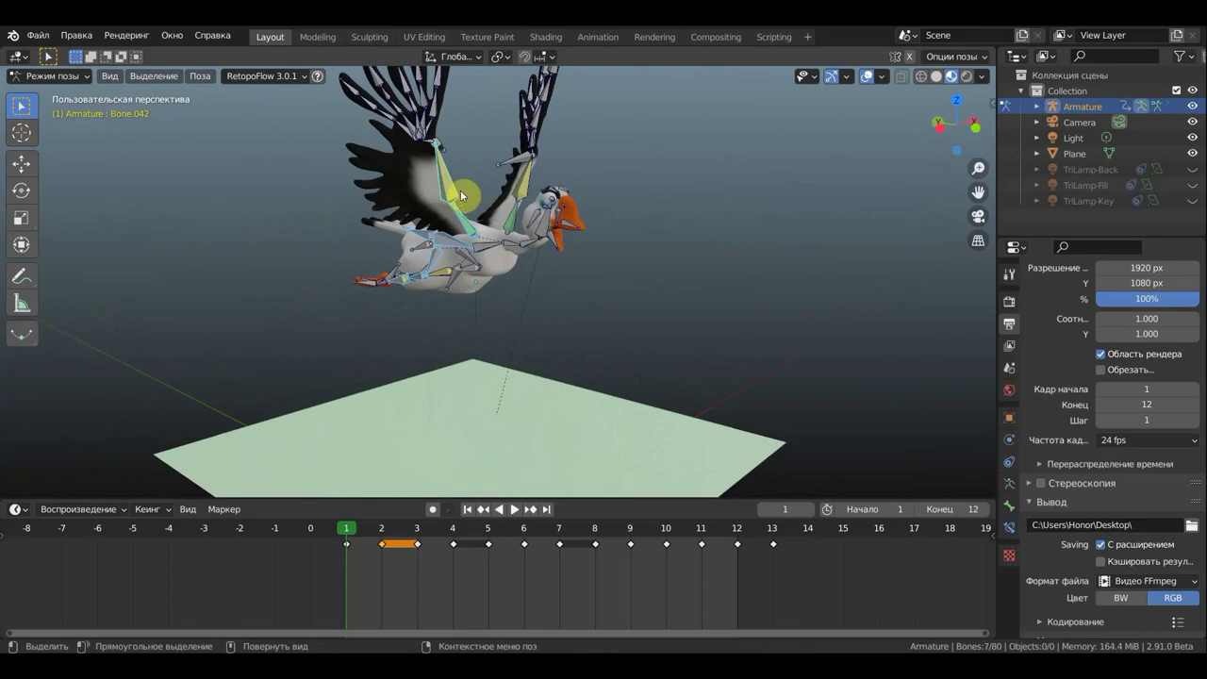
left_click(524, 186, "shift")
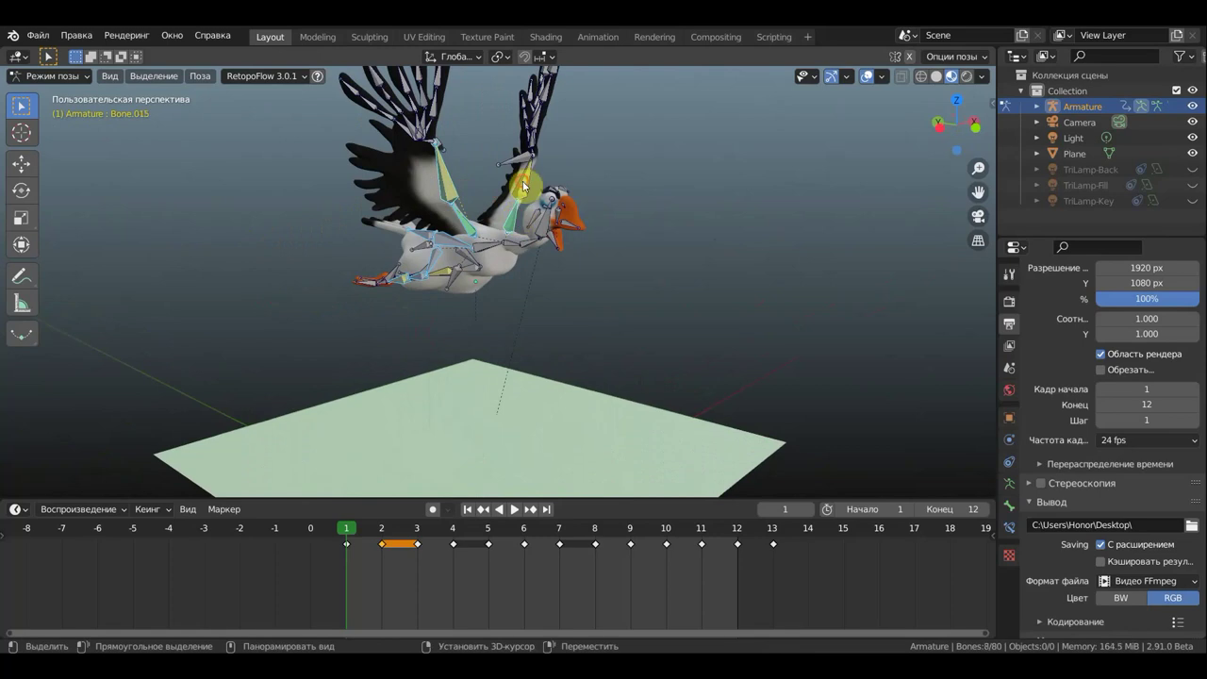
scroll(680, 272, "down", 2)
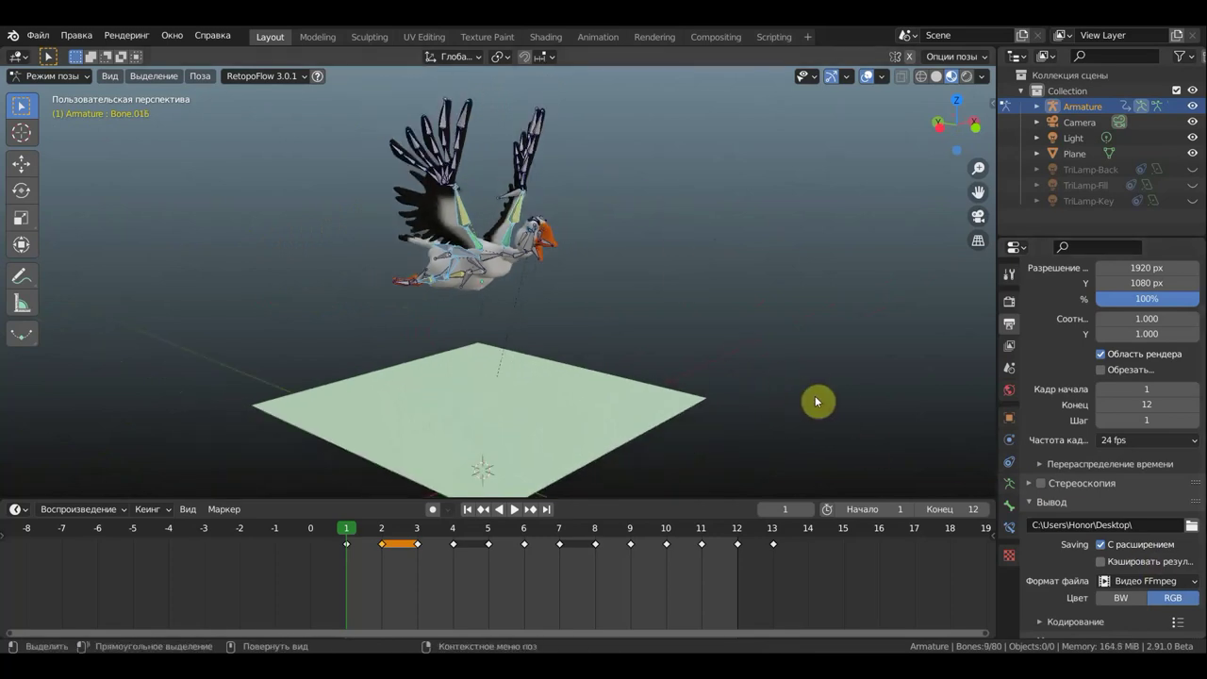
left_click(1011, 506)
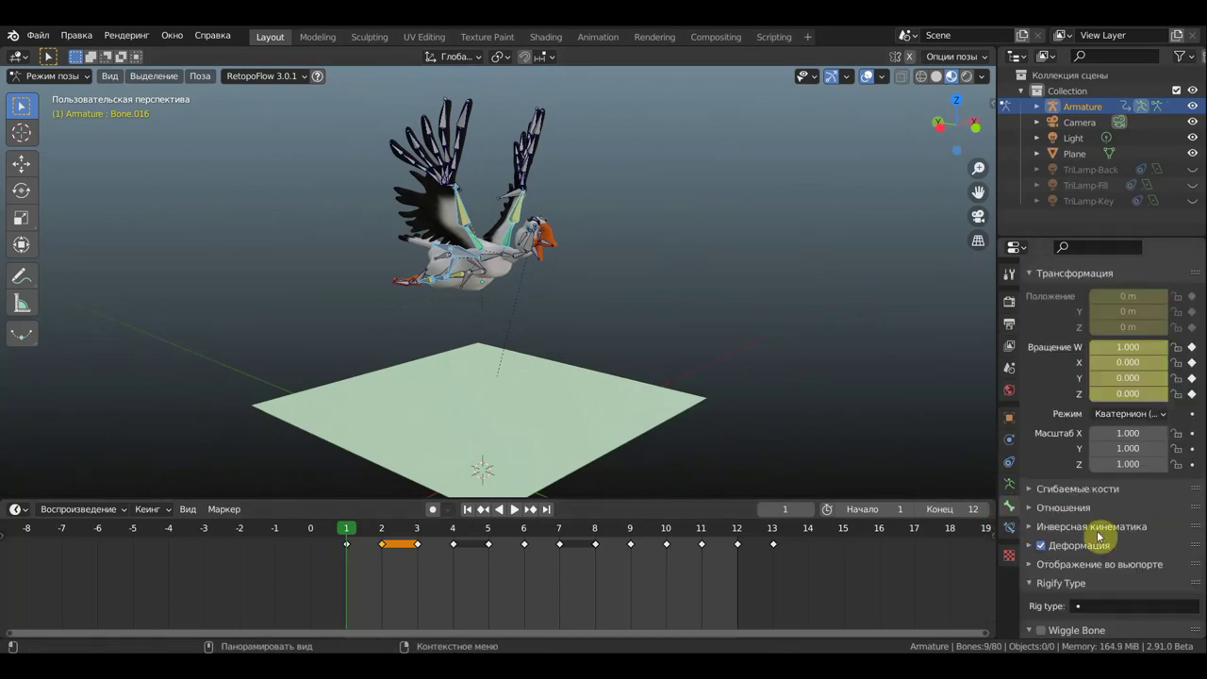
Step: Enable Wiggle Bone on the wing bones with stiffness 0.89, dampening 0.05, rotation amplitude 18.27
scroll(1099, 535, "down", 3)
scroll(1102, 530, "down", 3)
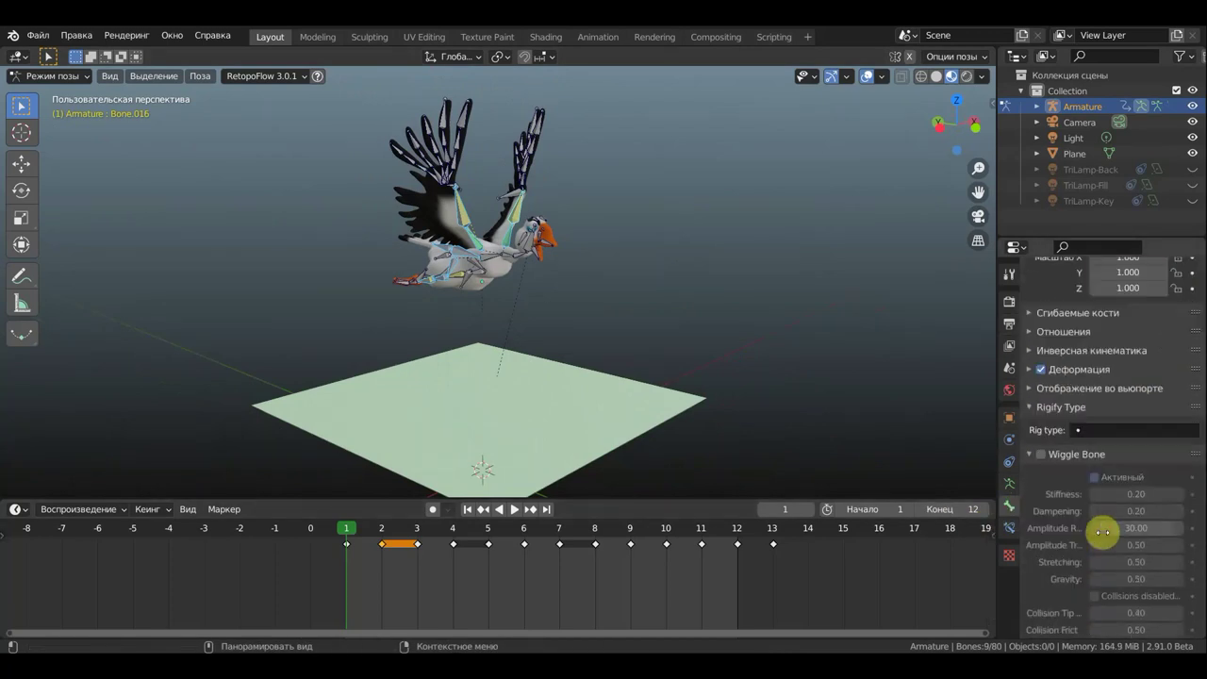
left_click(1042, 456)
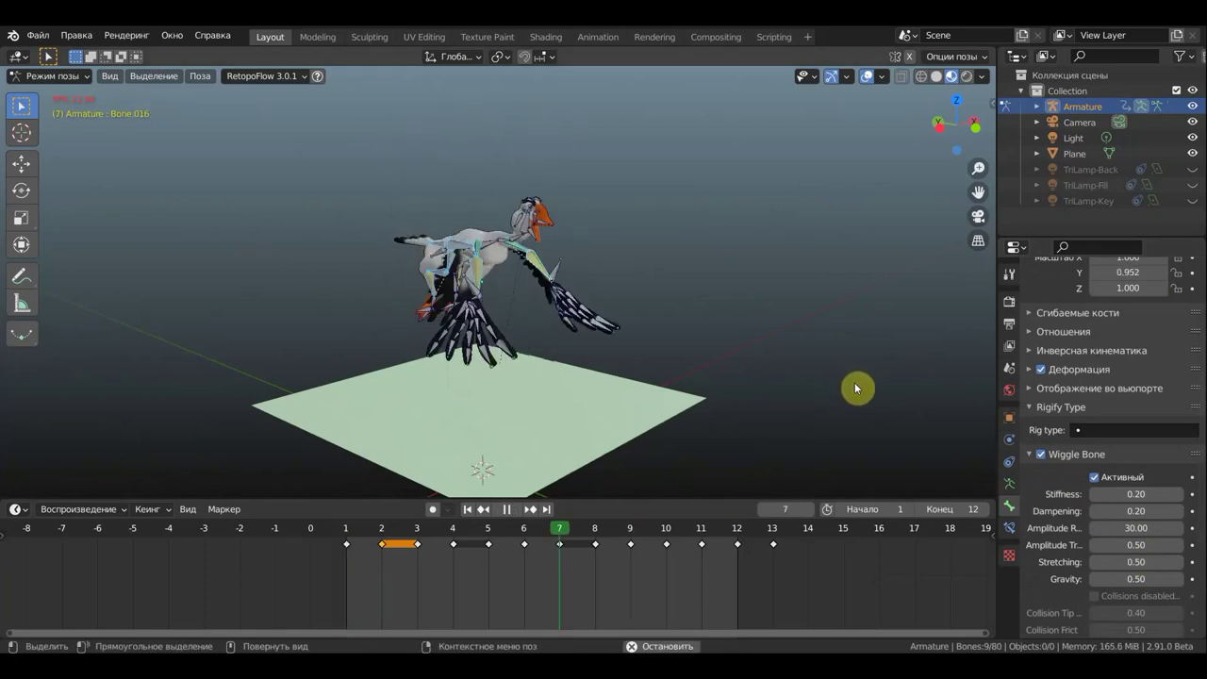
key("space")
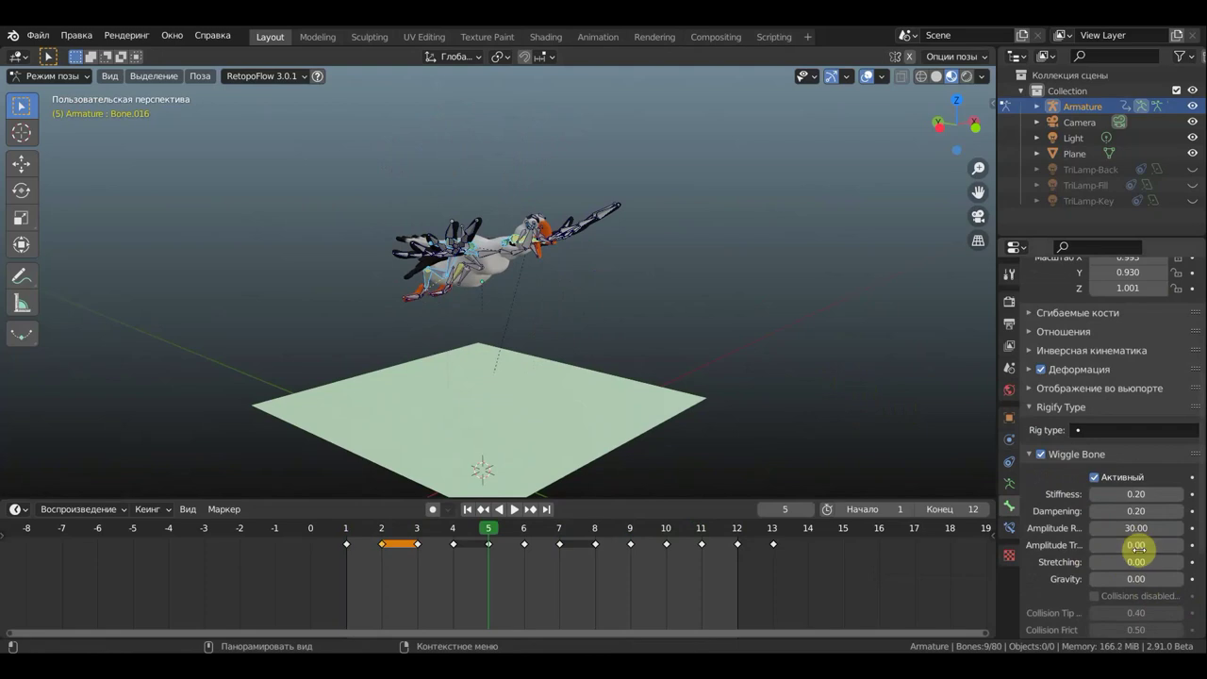
key("space")
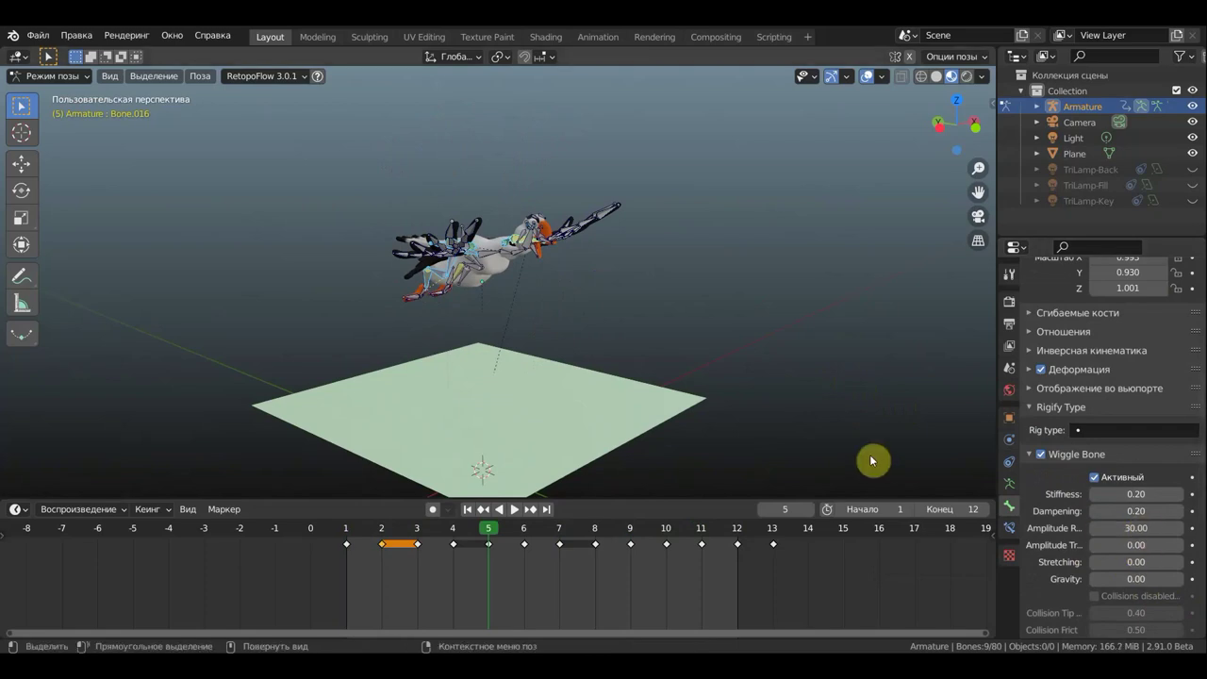
left_click_drag(1136, 526, 1095, 528)
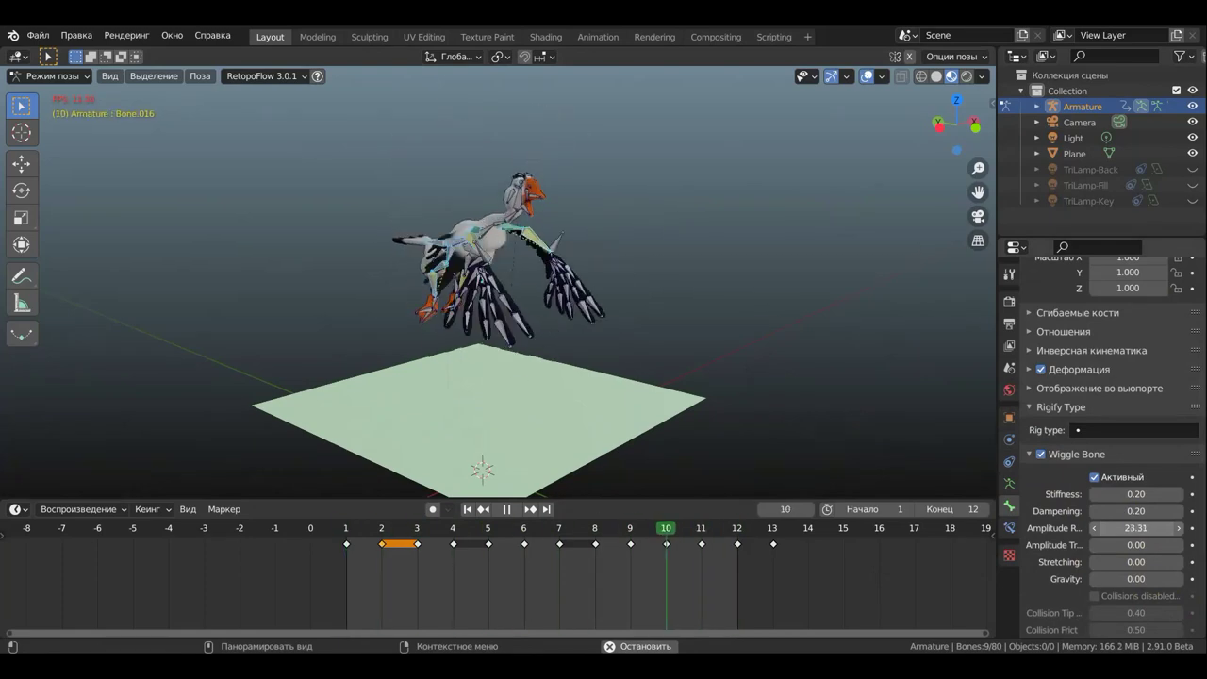
left_click_drag(1095, 527, 1064, 528)
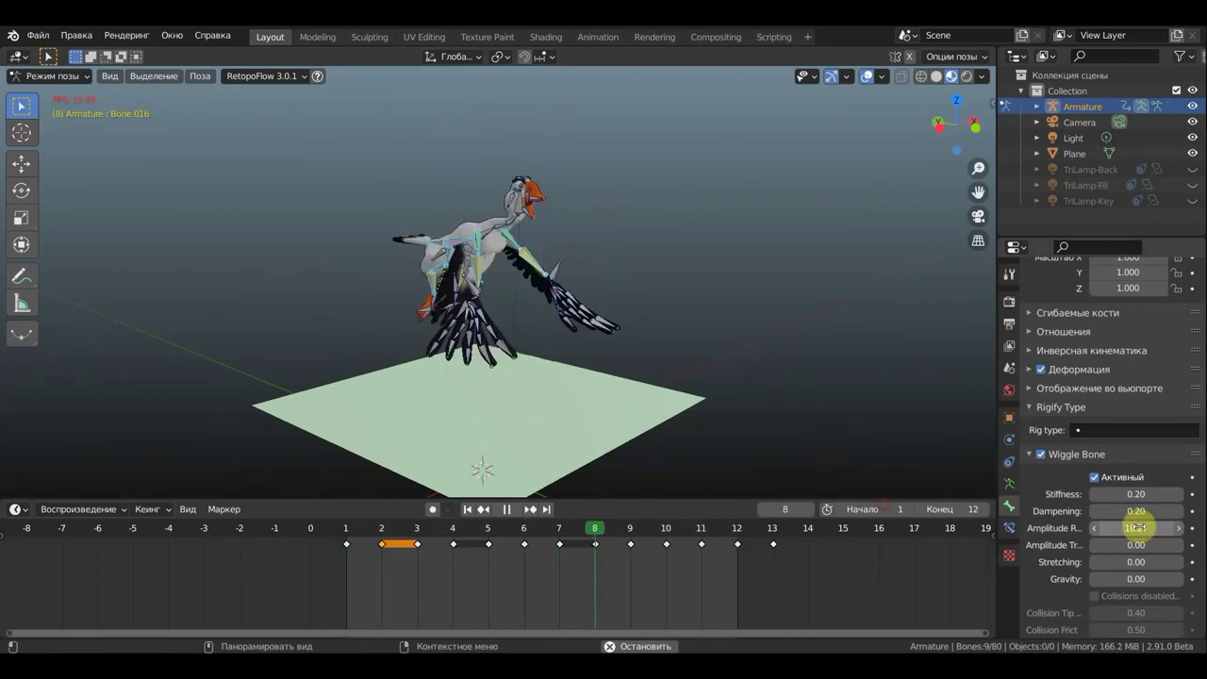
mouse_move(1133, 493)
left_mouse_down()
mouse_move(1166, 493)
mouse_move(1132, 493)
left_mouse_up()
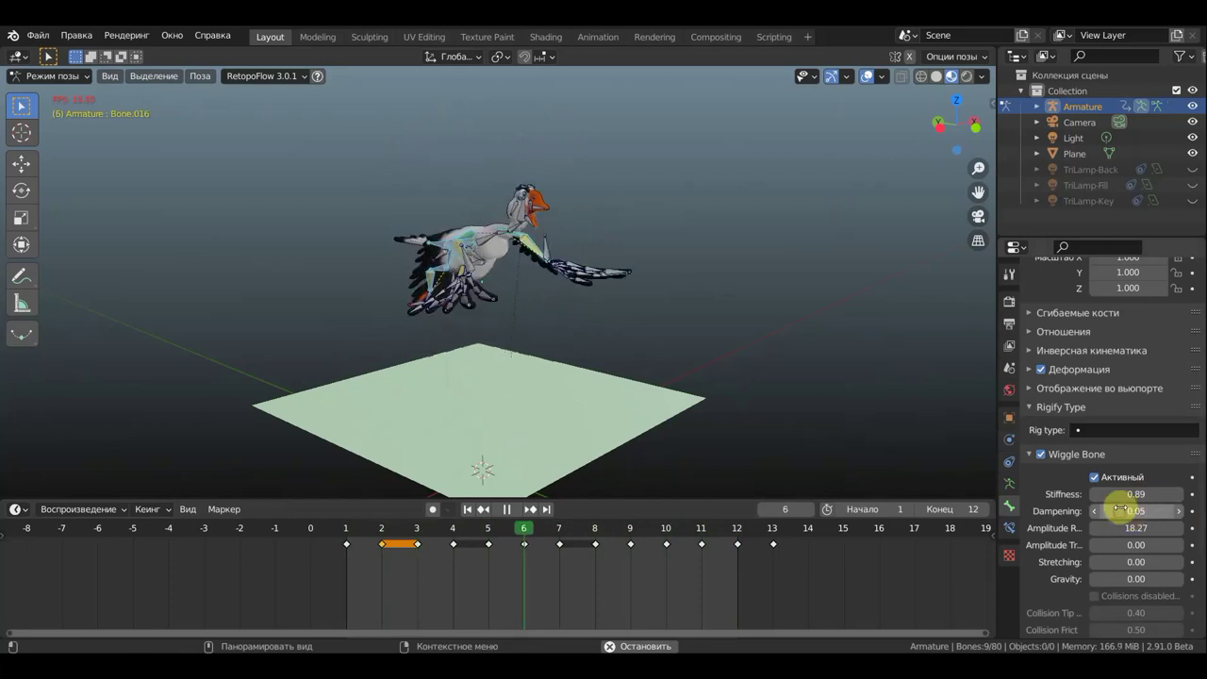
Step: Hide the viewport overlays and orbit around the goose while the flap plays
left_click(868, 76)
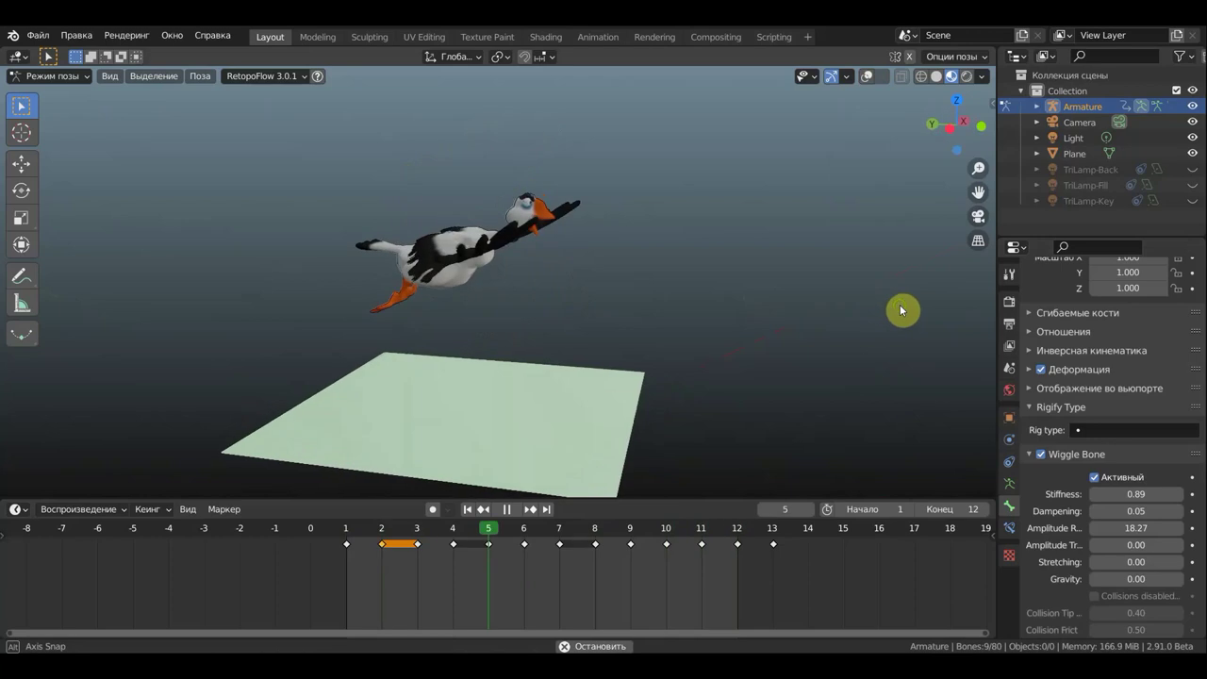
middle_click_drag(854, 339, 697, 340)
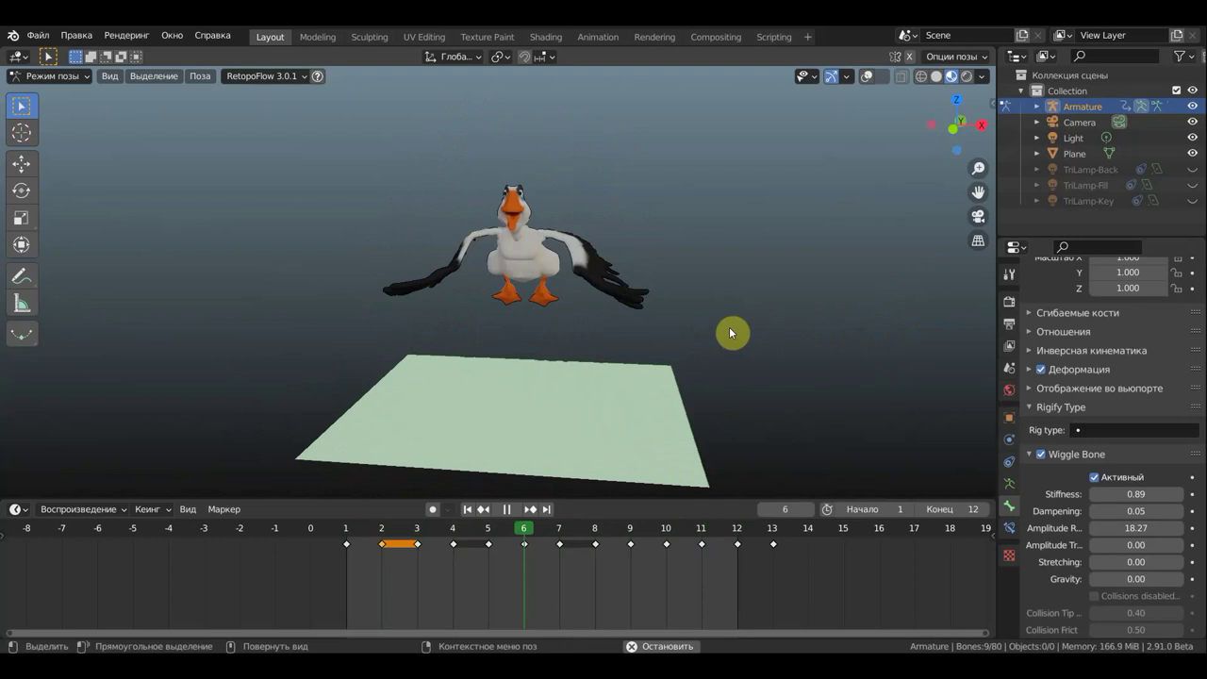
scroll(729, 326, "down", 2)
middle_click_drag(738, 332, 940, 334)
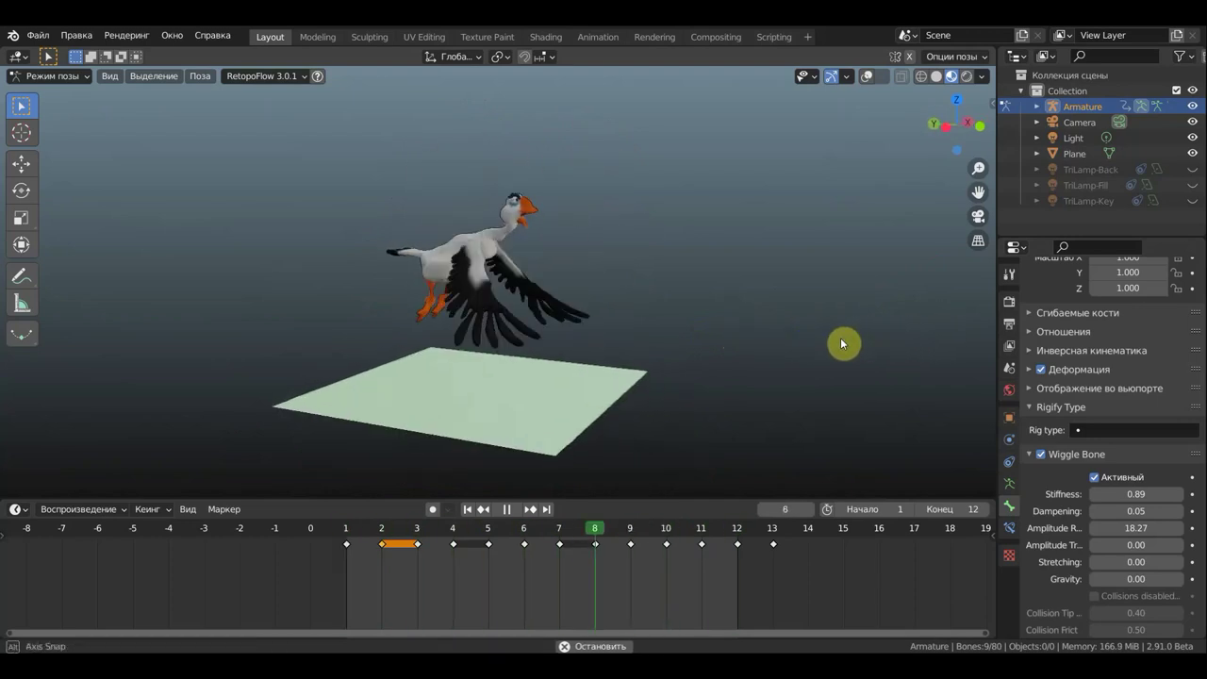
middle_click_drag(840, 337, 830, 337)
Step: Stop playback, select the keyframes spanning frames 3–13, and return to frame 1
key("space")
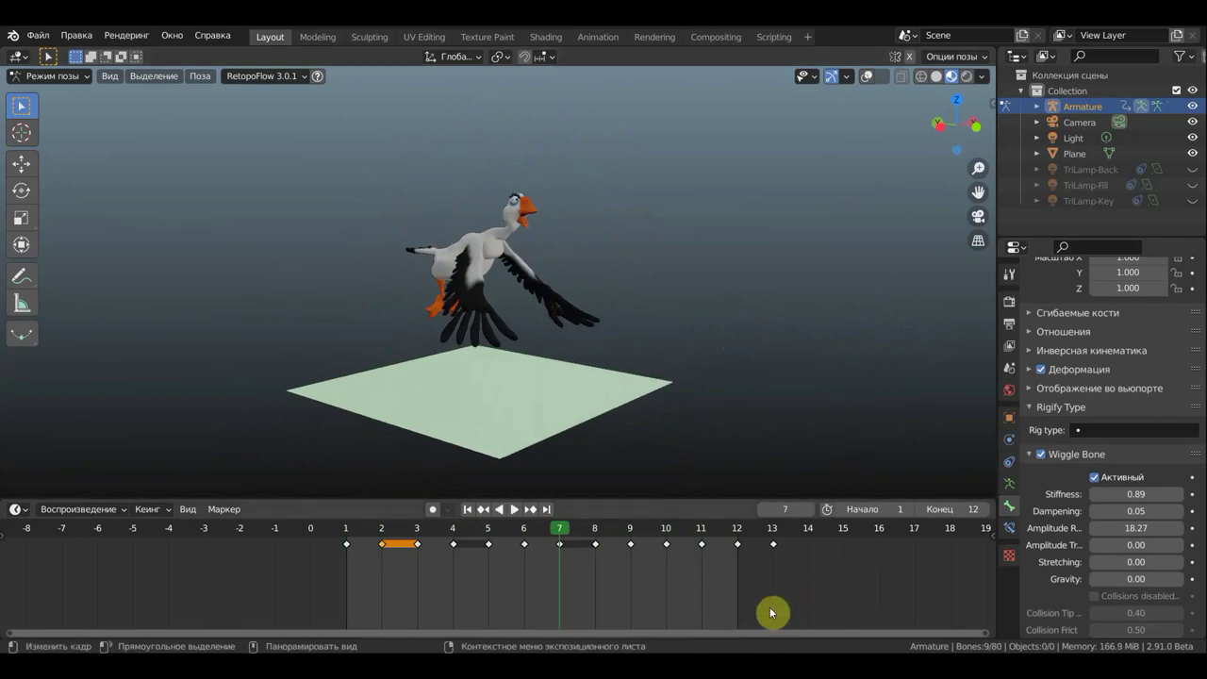
left_click_drag(682, 559, 336, 538)
left_click(346, 535)
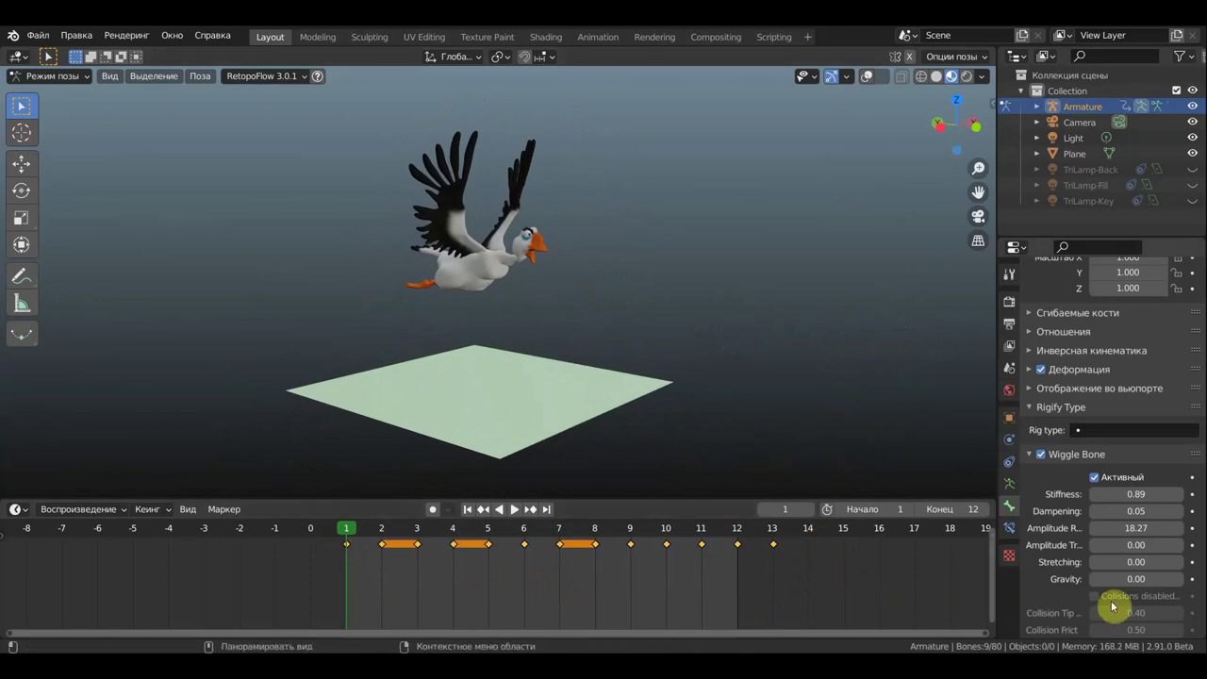
Step: Scroll the Bone properties down to the Global Wiggle Utilities bake controls
scroll(1102, 504, "down", 2)
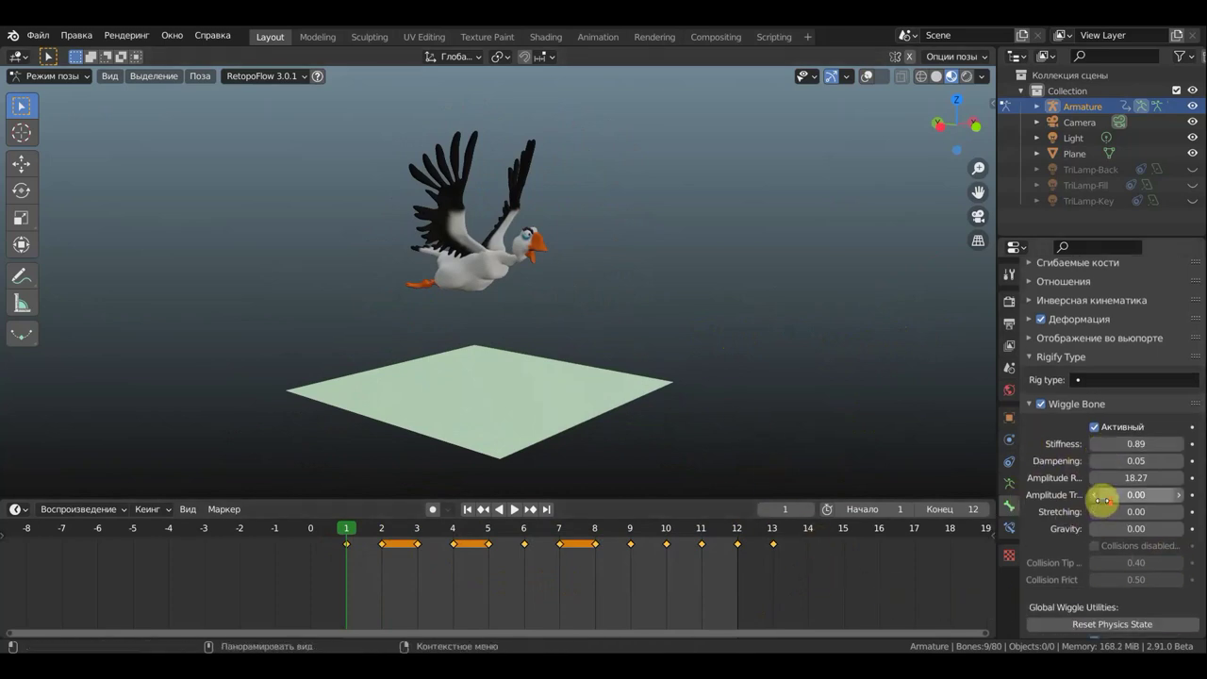
scroll(1108, 497, "down", 2)
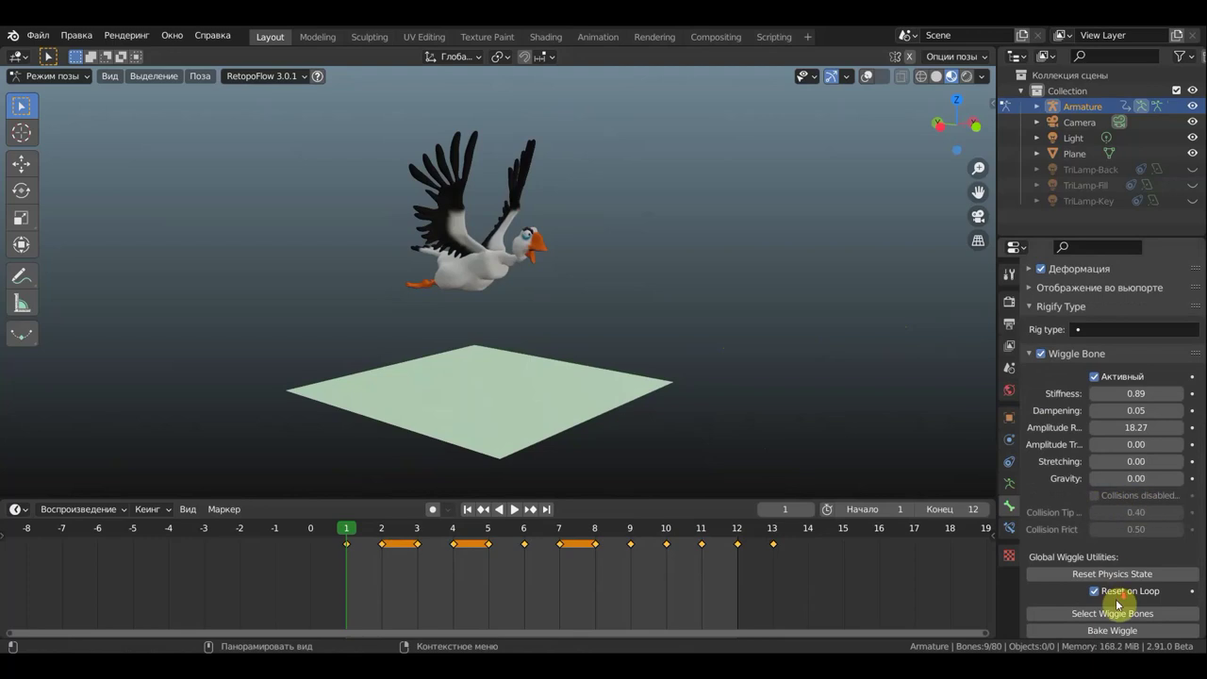
scroll(1122, 599, "down", 2)
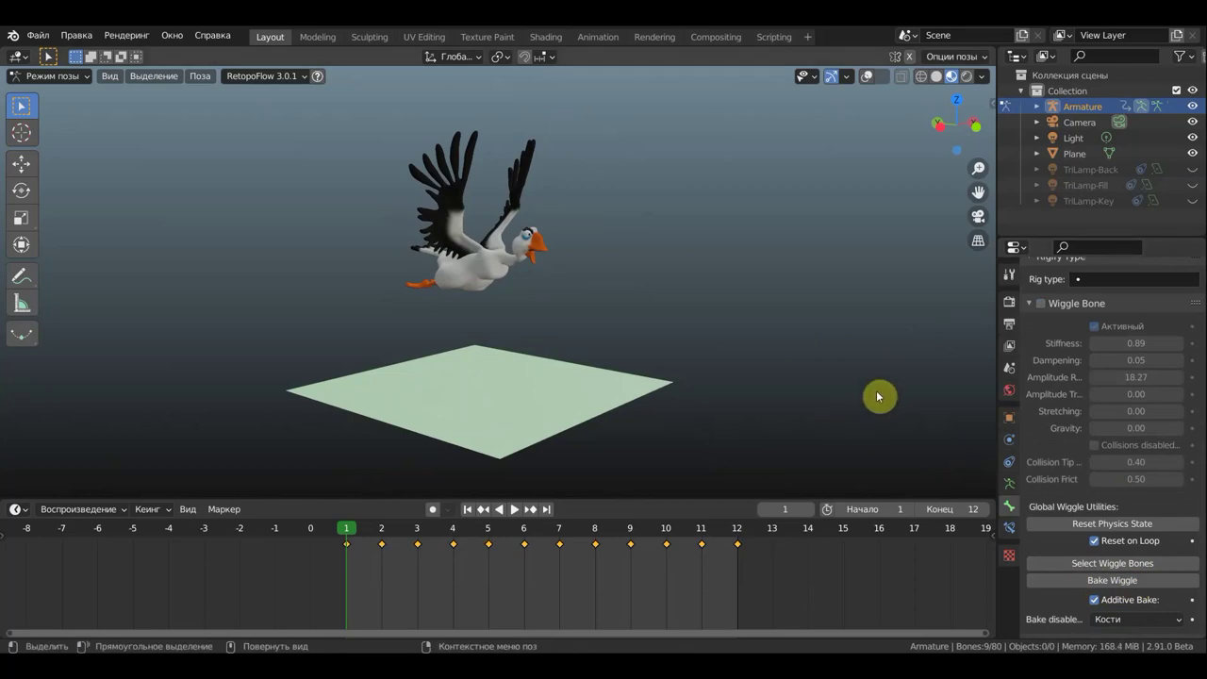
key("space")
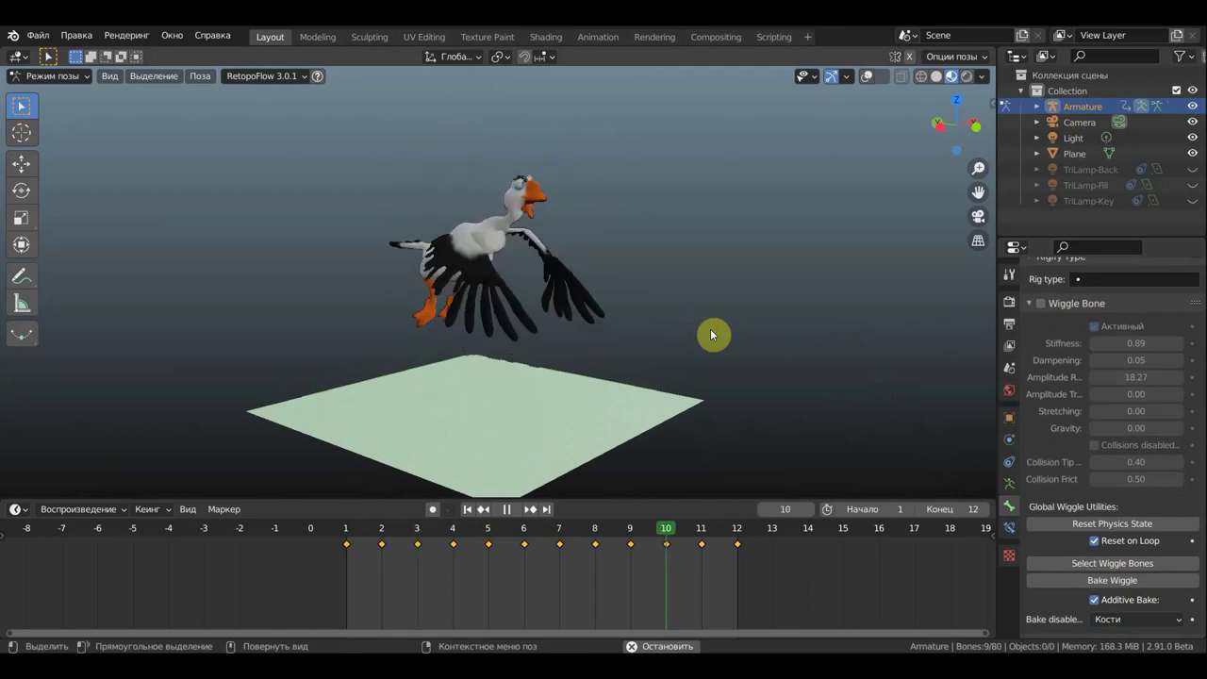
middle_click_drag(695, 337, 597, 345)
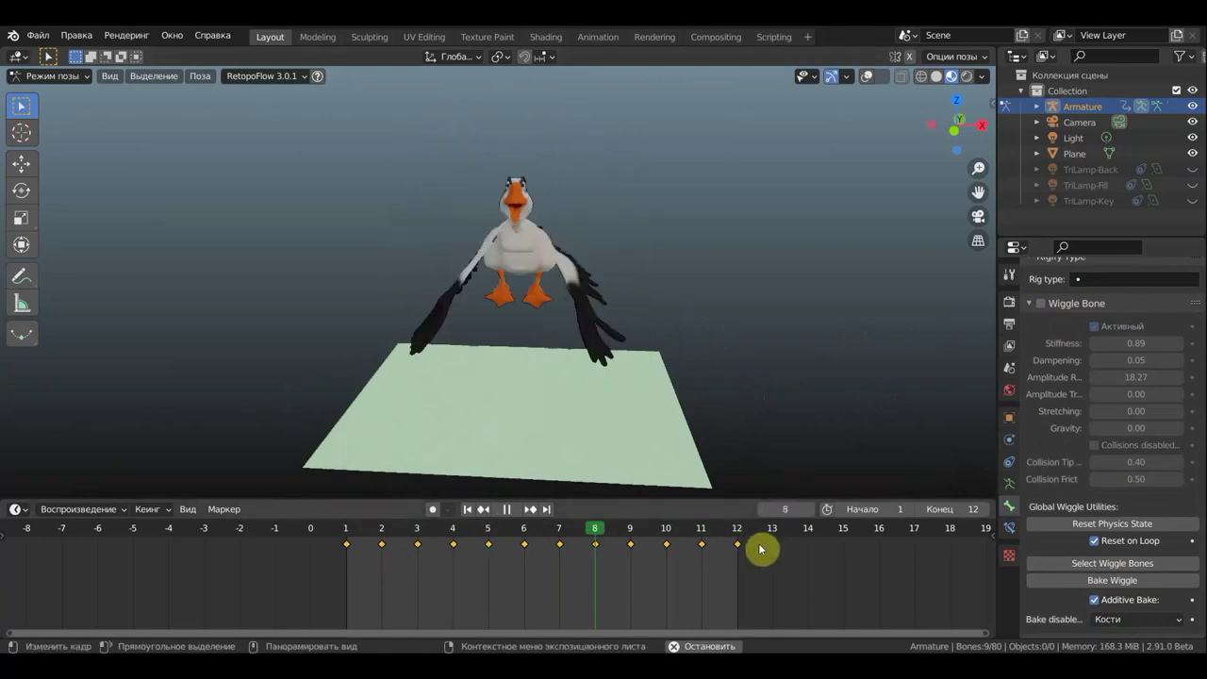
middle_click_drag(739, 444, 834, 436)
scroll(816, 413, "down", 1)
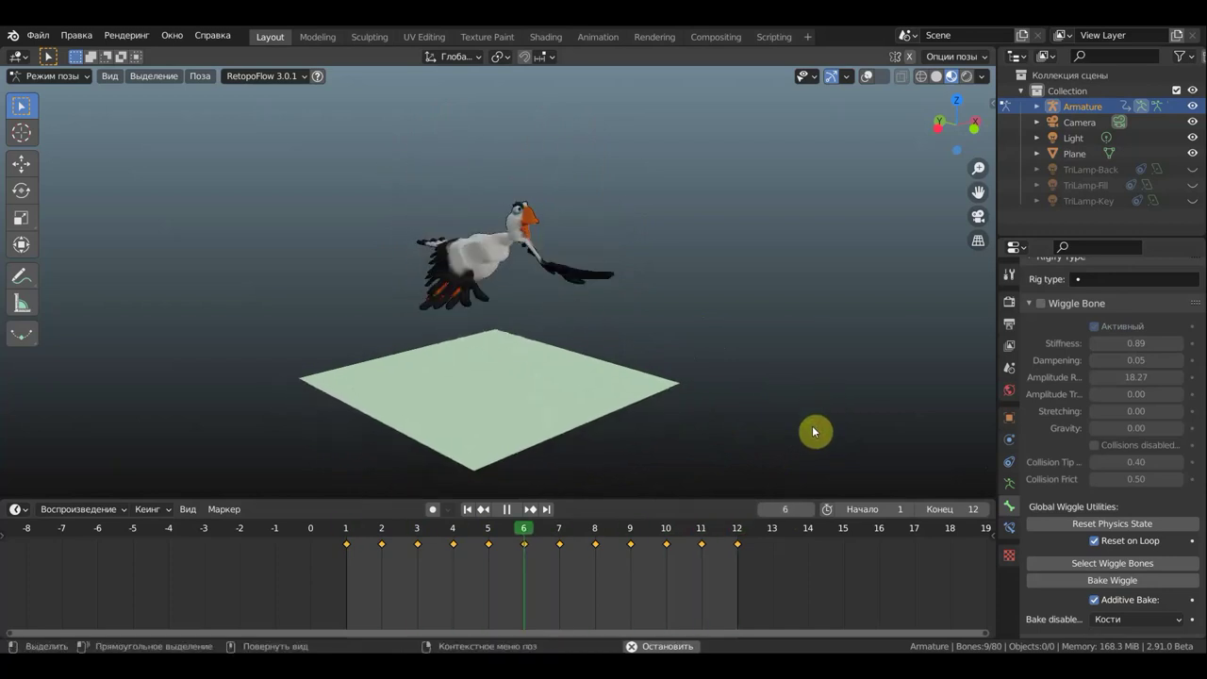
scroll(799, 433, "up", 2)
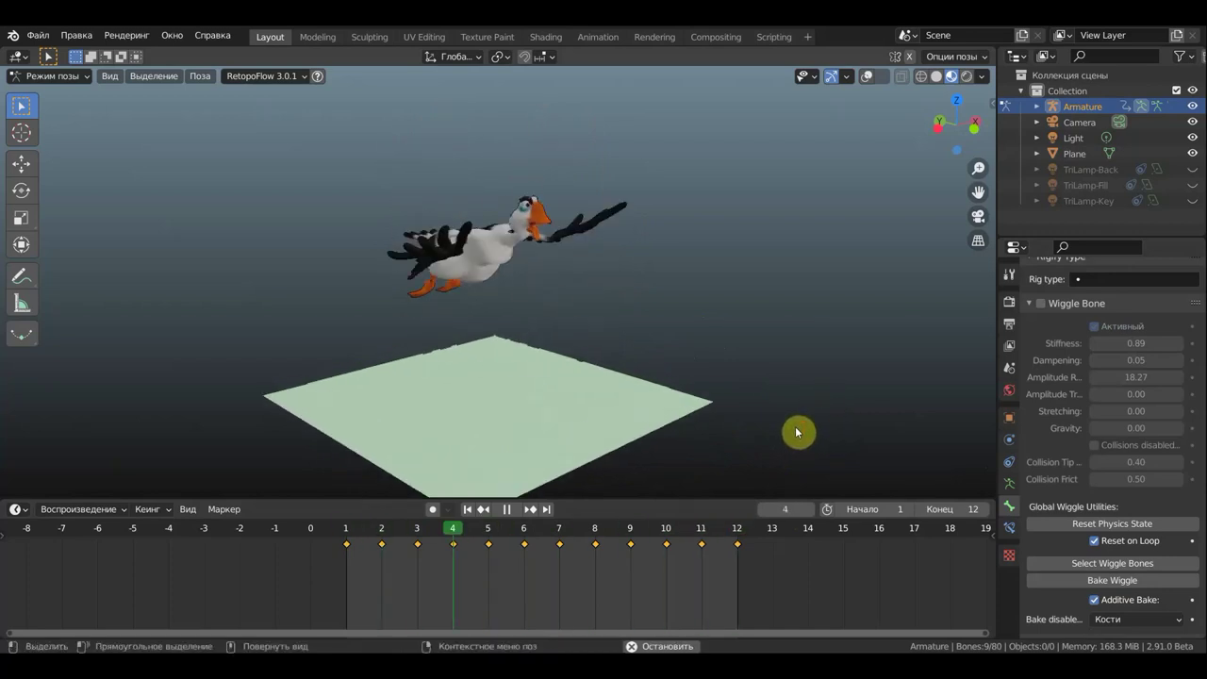
mouse_move(727, 415)
middle_mouse_down()
mouse_move(962, 391)
mouse_move(838, 405)
mouse_move(745, 393)
middle_mouse_up()
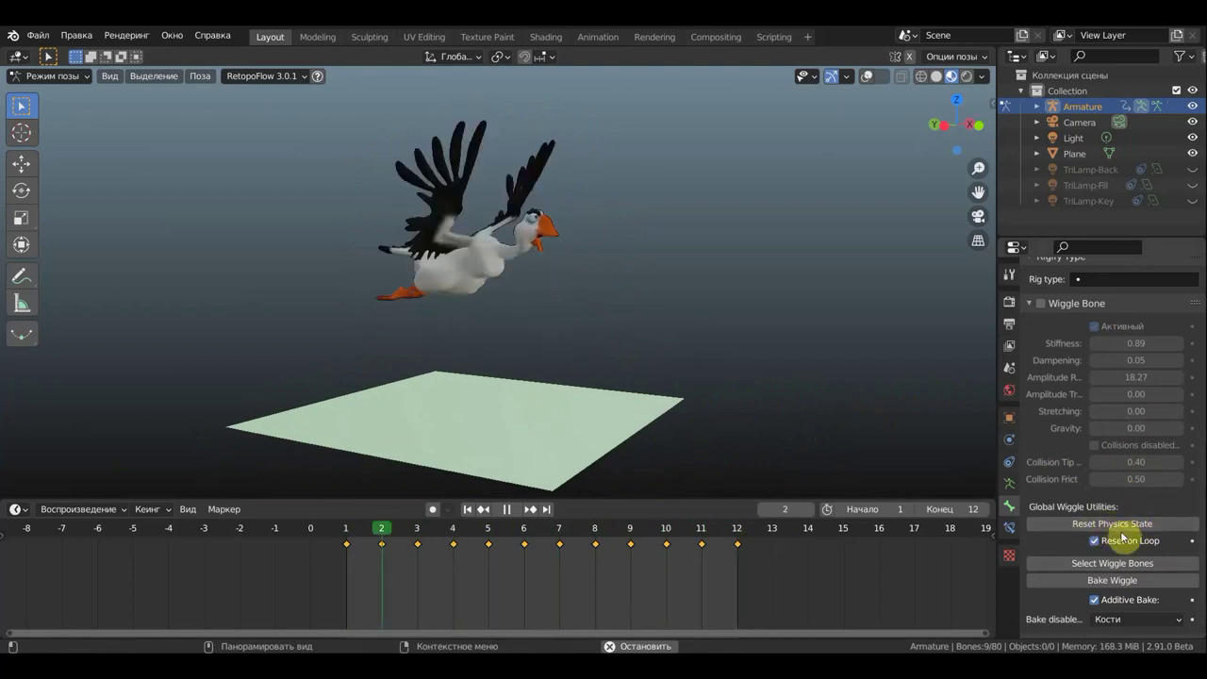
Step: Select all goose bones, switch on Wiggle Bone, and play the flap
left_click(1106, 563)
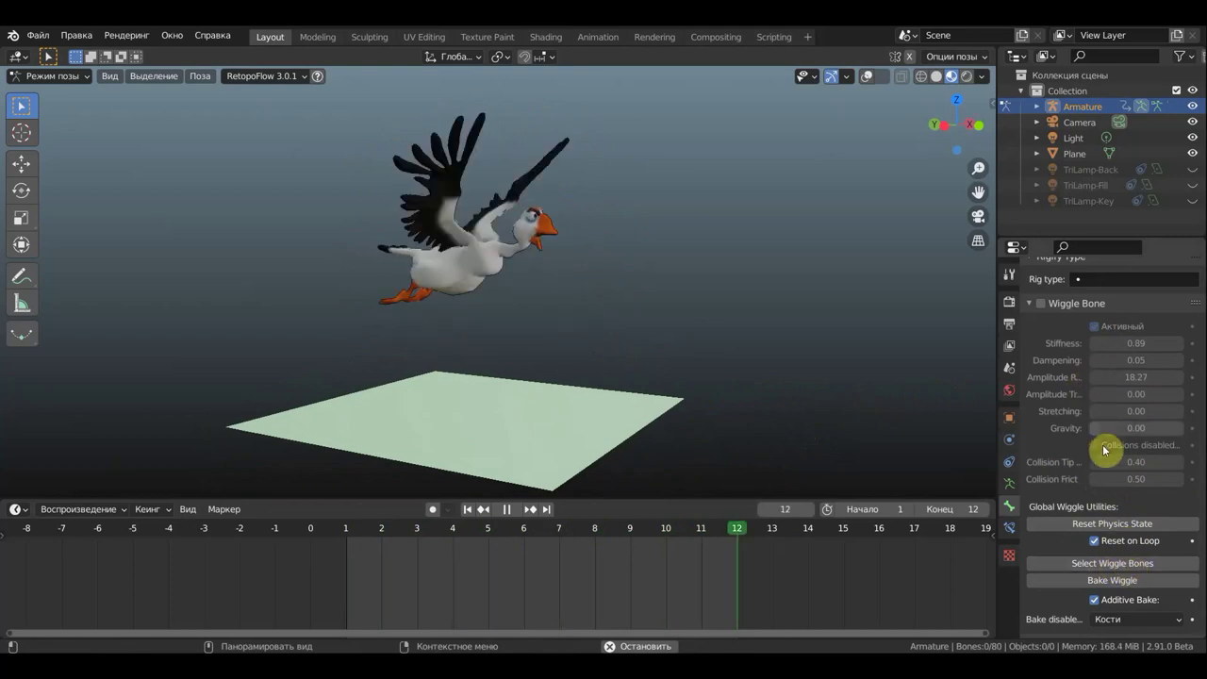
left_click(508, 510)
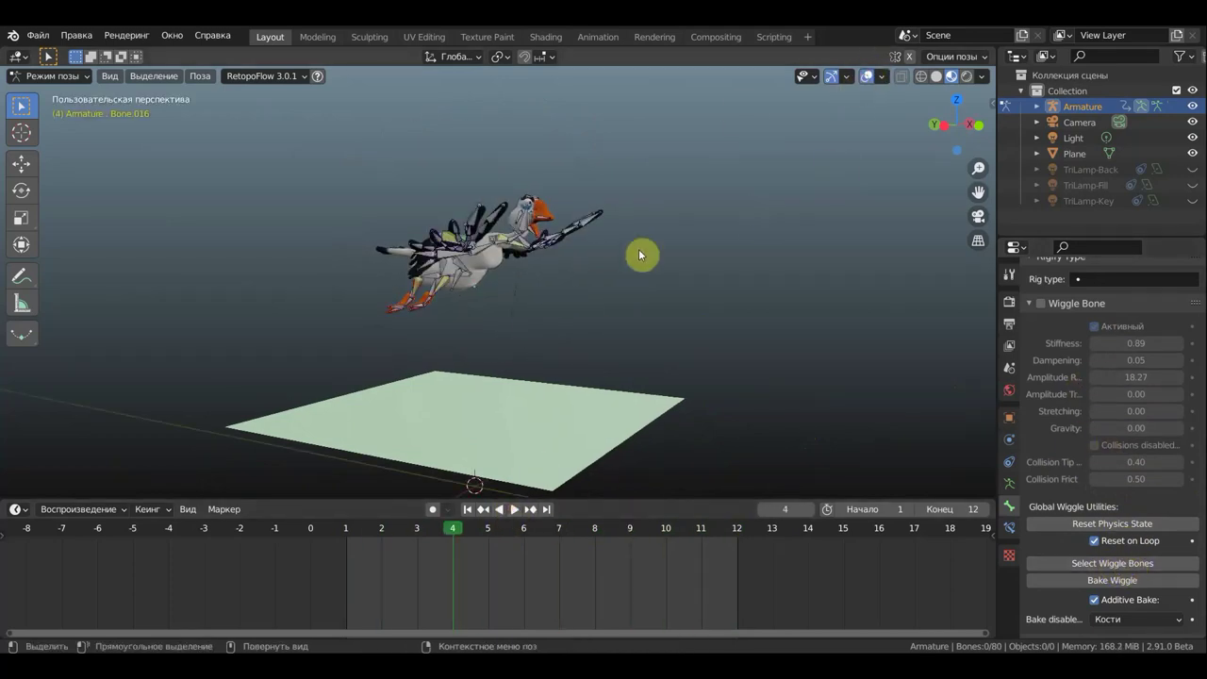
key("a")
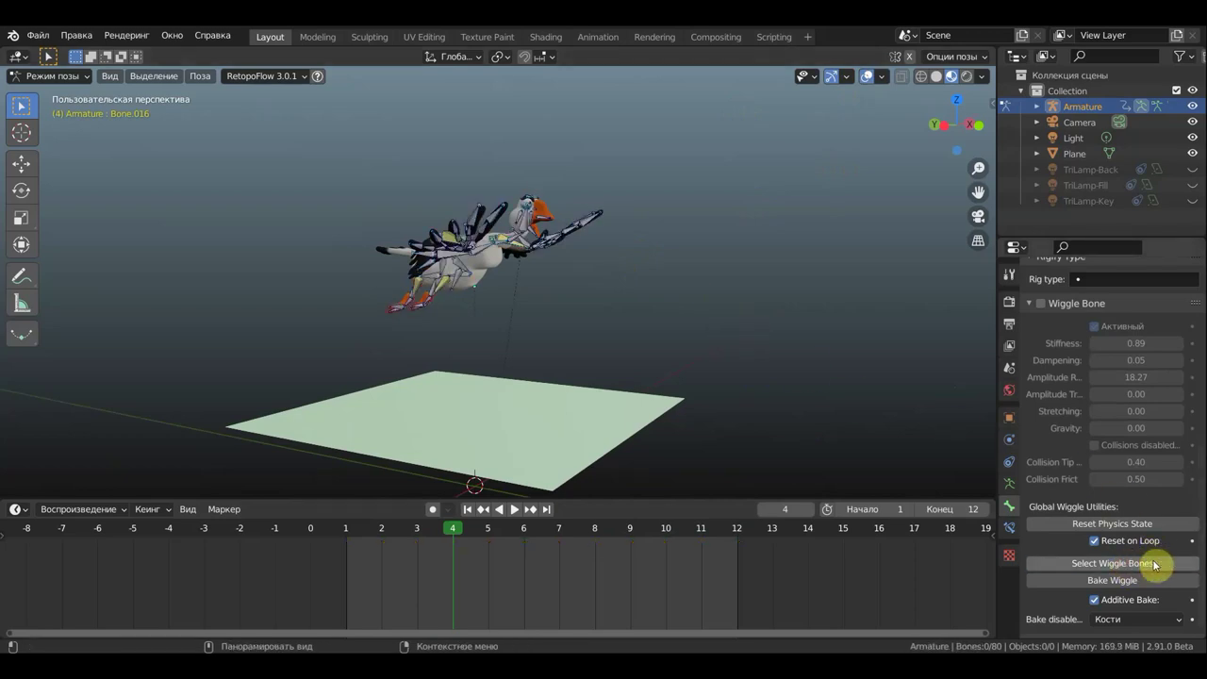
left_click(1041, 304)
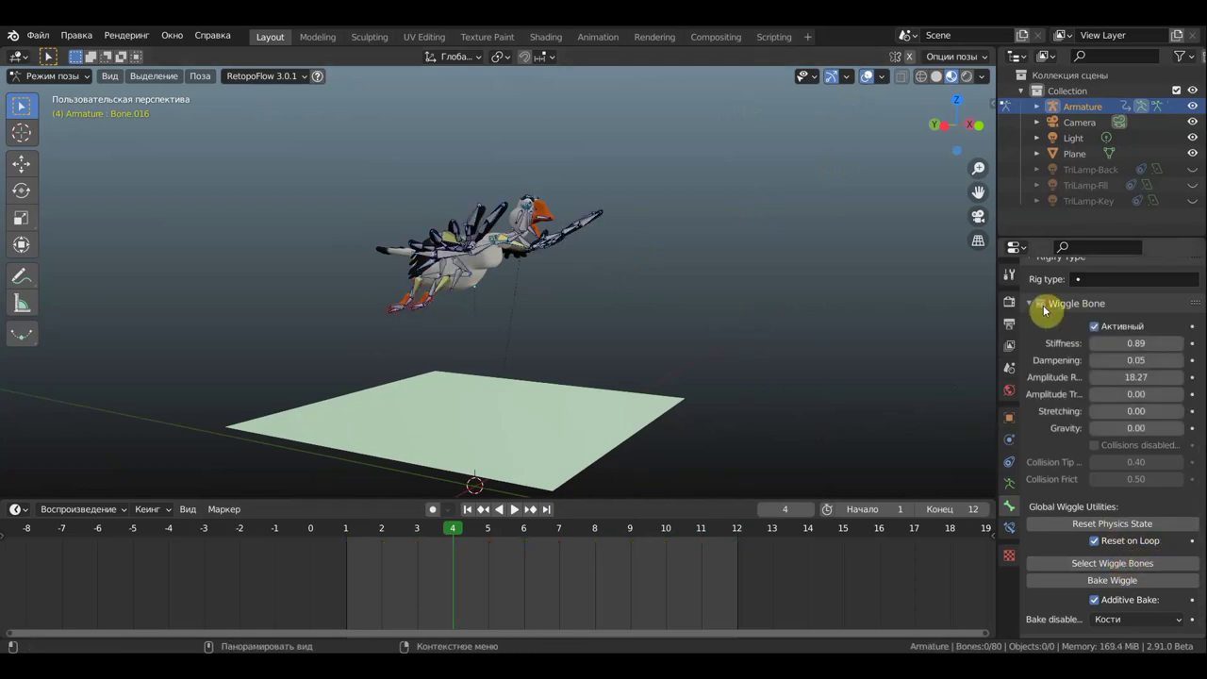
key("space")
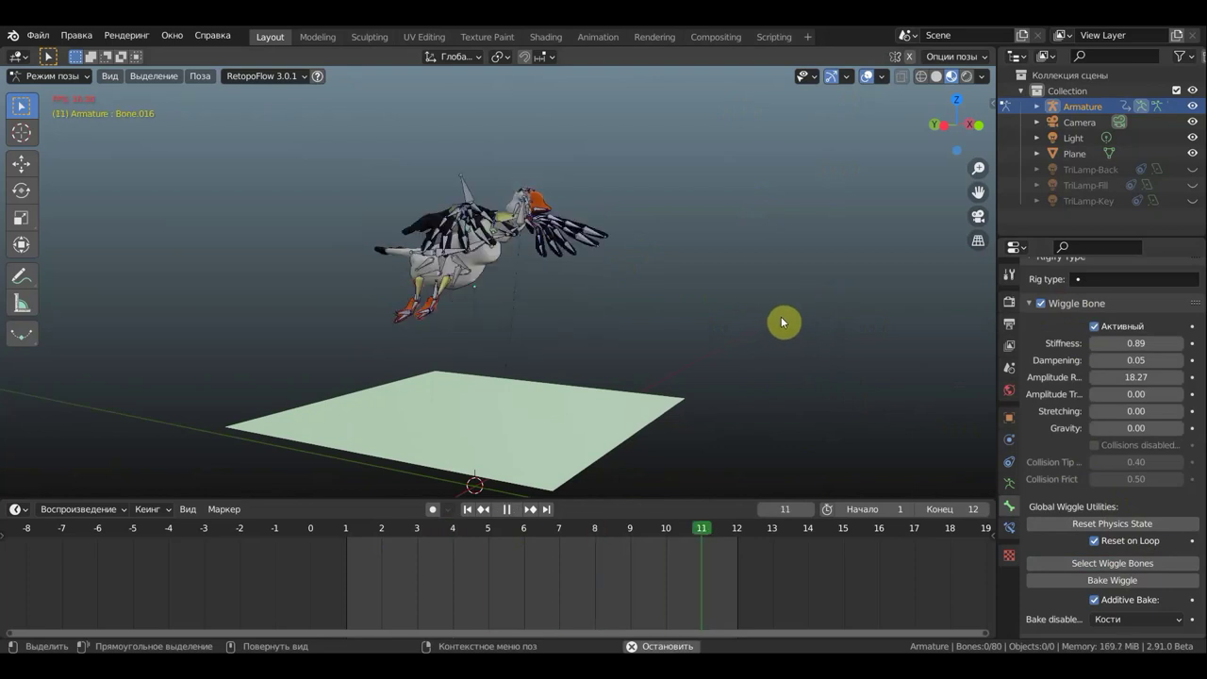
Step: Orbit around the goose during playback, stopping at frame 6 mid-flap
middle_click_drag(761, 337, 436, 259)
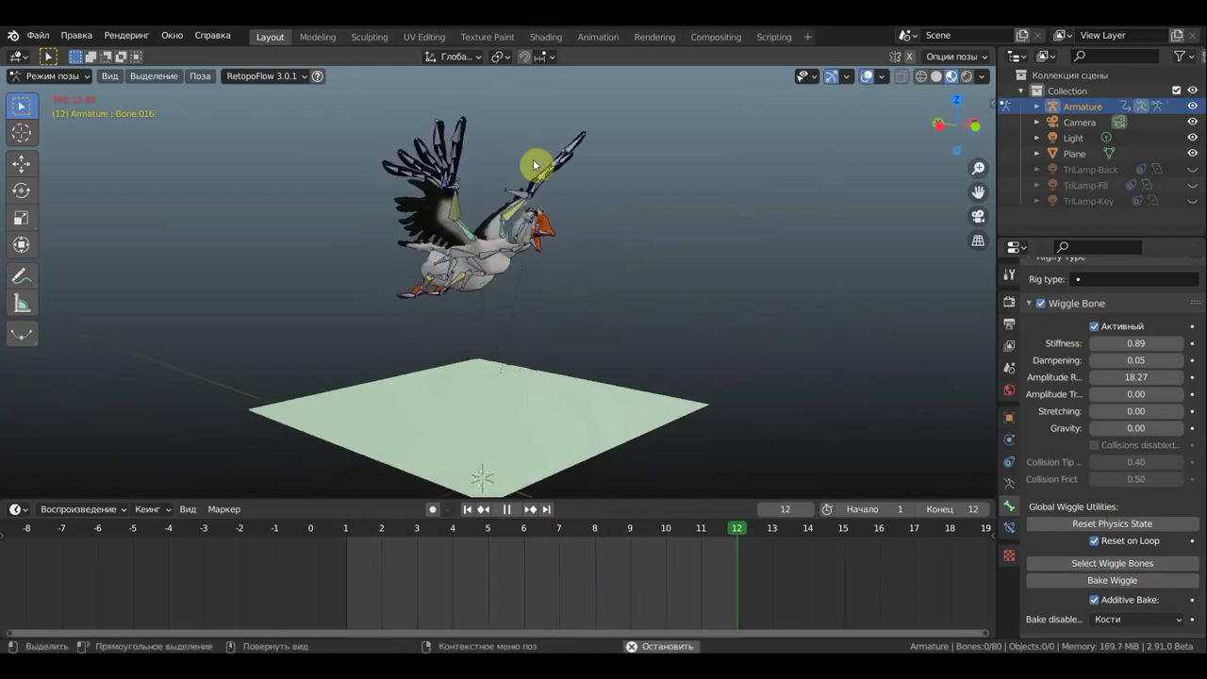
key("space")
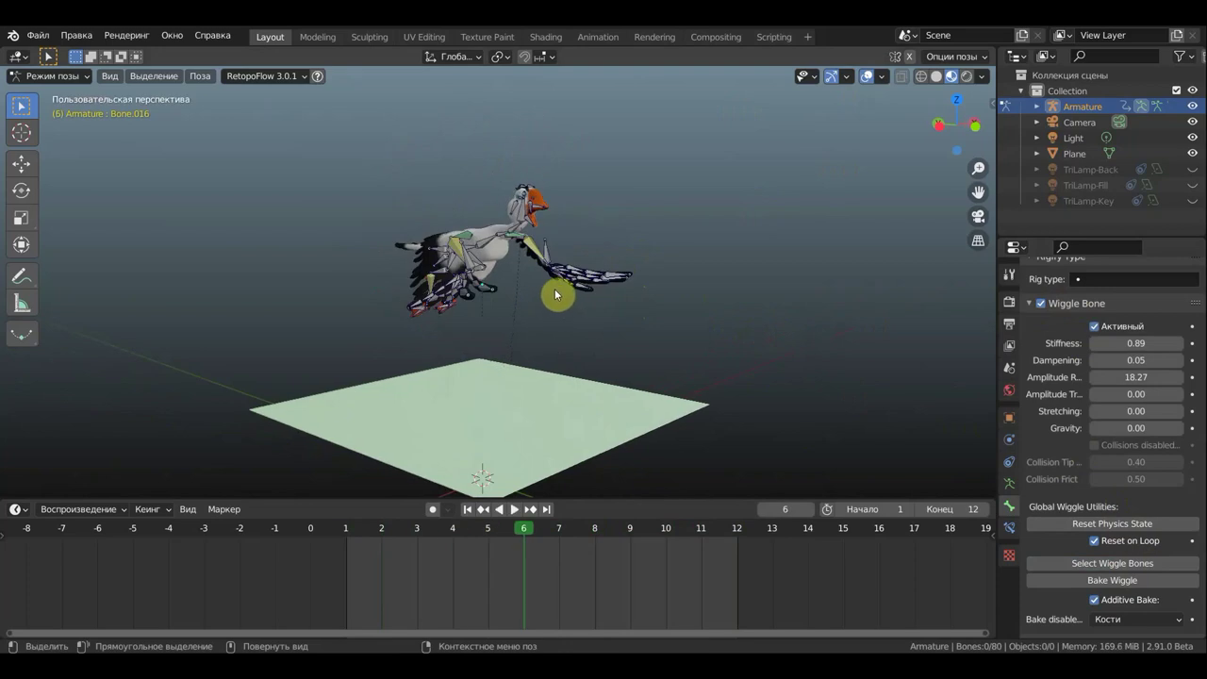
mouse_move(554, 289)
middle_mouse_down()
mouse_move(792, 347)
mouse_move(784, 409)
middle_mouse_up()
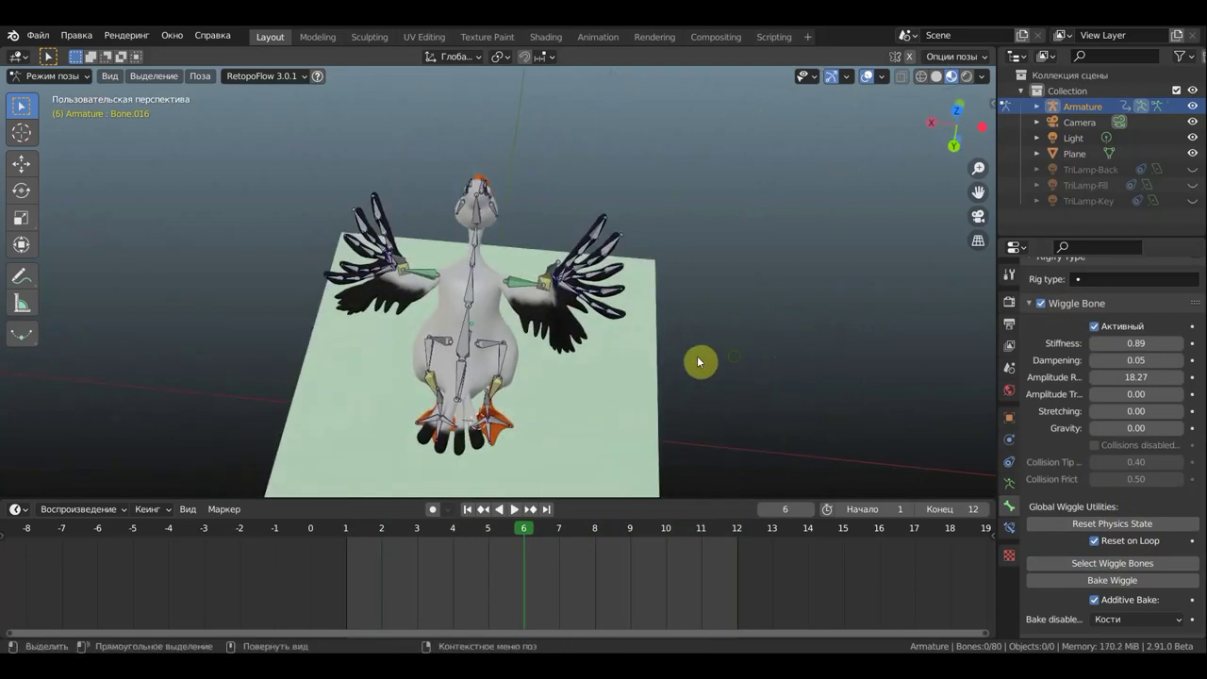
mouse_move(700, 359)
middle_mouse_down()
mouse_move(573, 351)
mouse_move(735, 355)
mouse_move(726, 351)
middle_mouse_up()
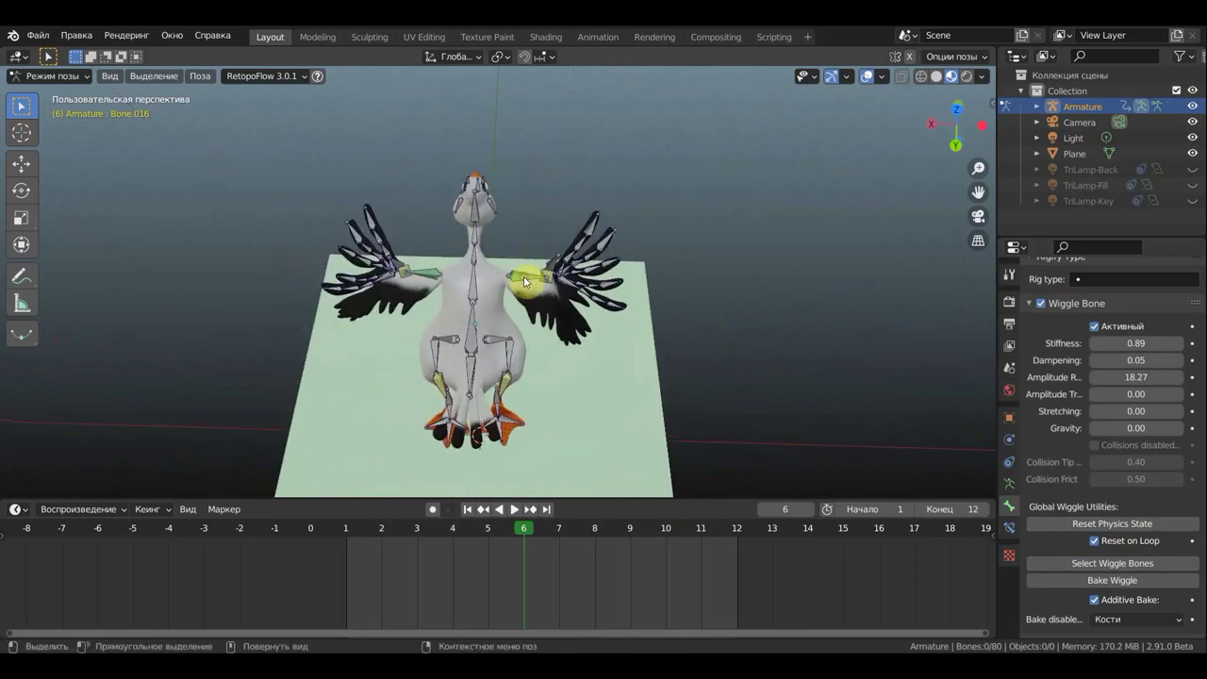
Step: Shift-select the feather bones on both wings, including Bone.016, orbiting to reach each one
left_click(524, 281)
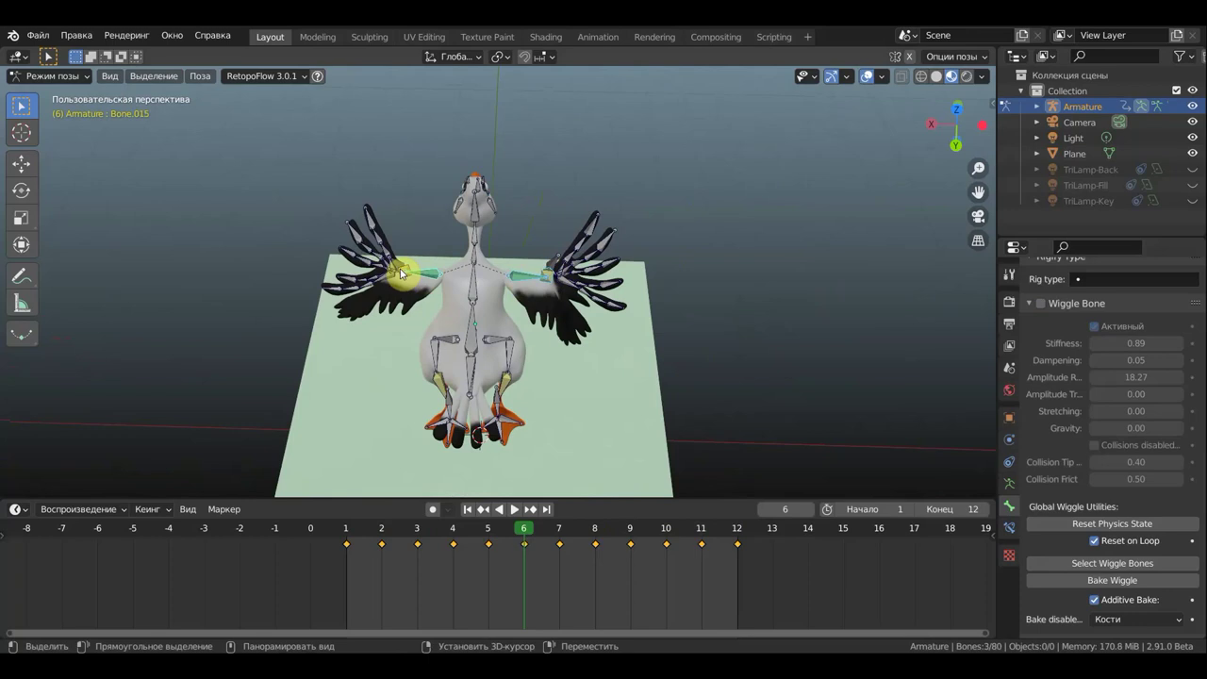
left_click(433, 272, "shift")
mouse_move(441, 271)
middle_mouse_down()
mouse_move(575, 251)
mouse_move(633, 213)
middle_mouse_up()
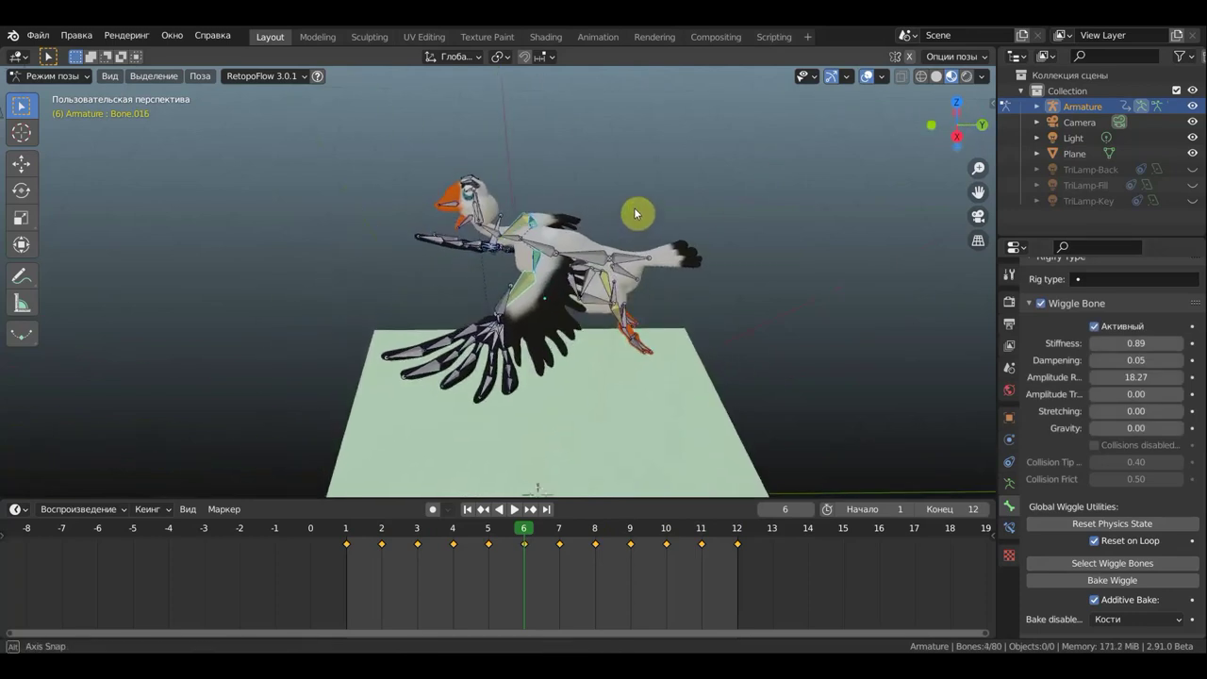
left_click(538, 251, "shift")
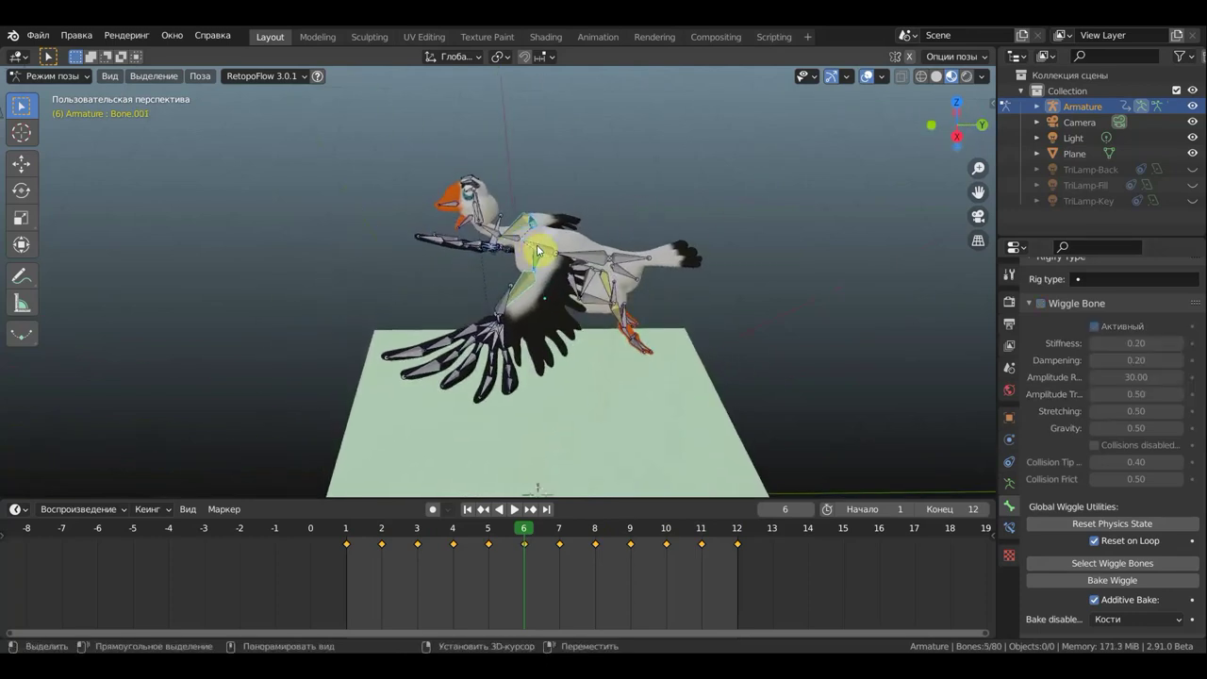
middle_click_drag(483, 218, 471, 209)
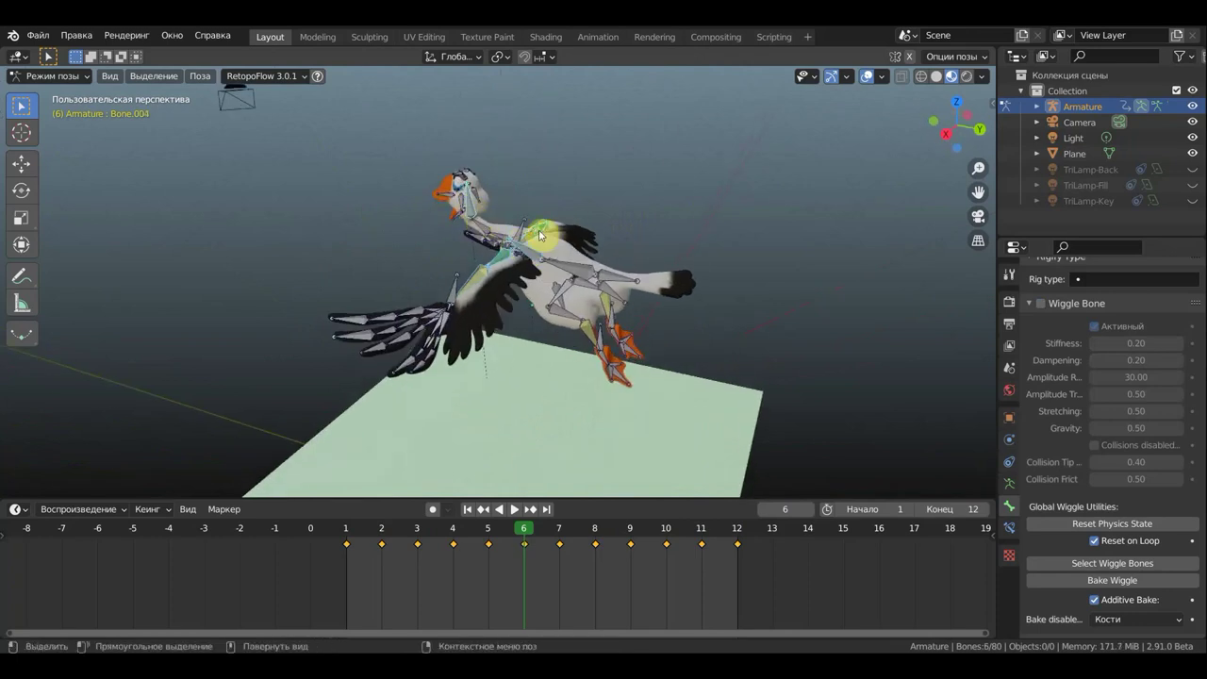
mouse_move(540, 235)
middle_mouse_down()
mouse_move(604, 235)
mouse_move(592, 269)
middle_mouse_up()
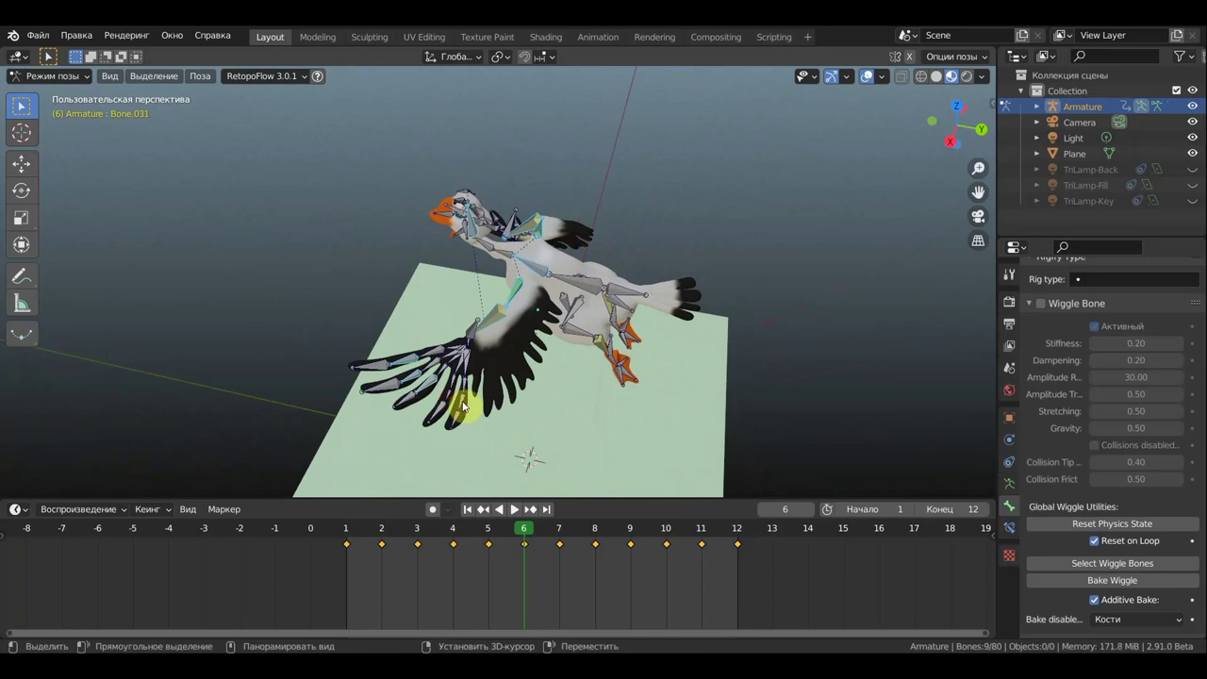
mouse_move(582, 342)
middle_mouse_down()
mouse_move(292, 361)
mouse_move(284, 350)
middle_mouse_up()
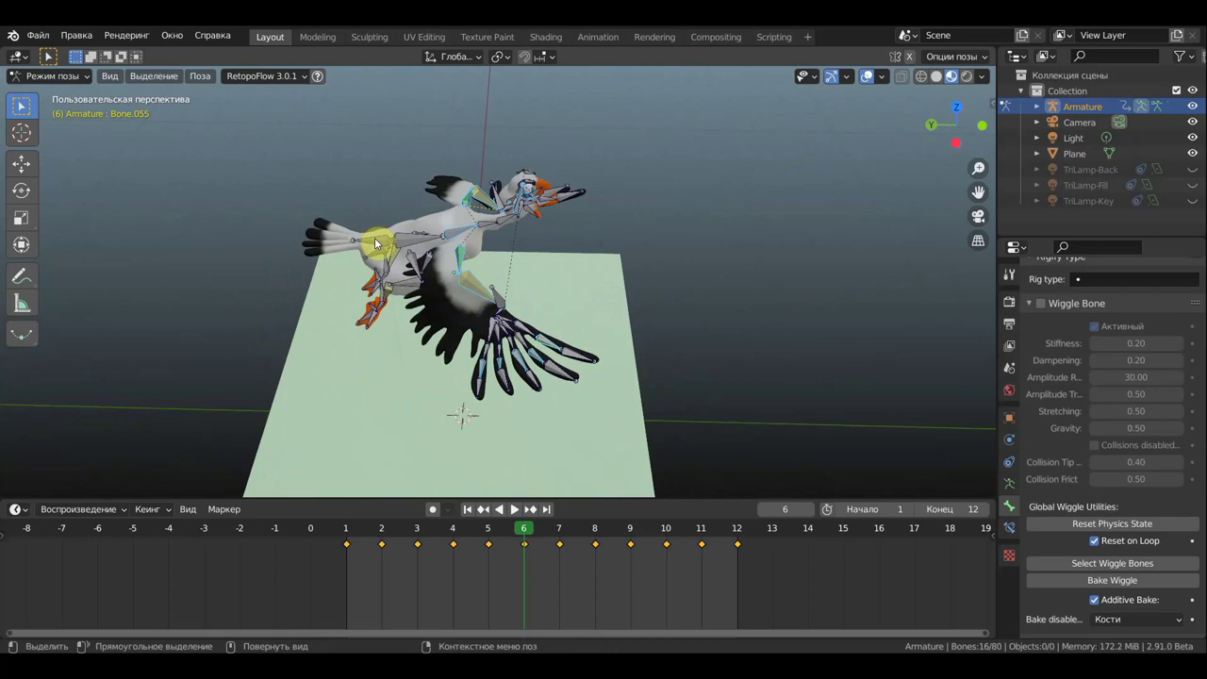
middle_click_drag(506, 270, 603, 223)
mouse_move(471, 318)
middle_mouse_down()
mouse_move(440, 274)
mouse_move(420, 320)
middle_mouse_up()
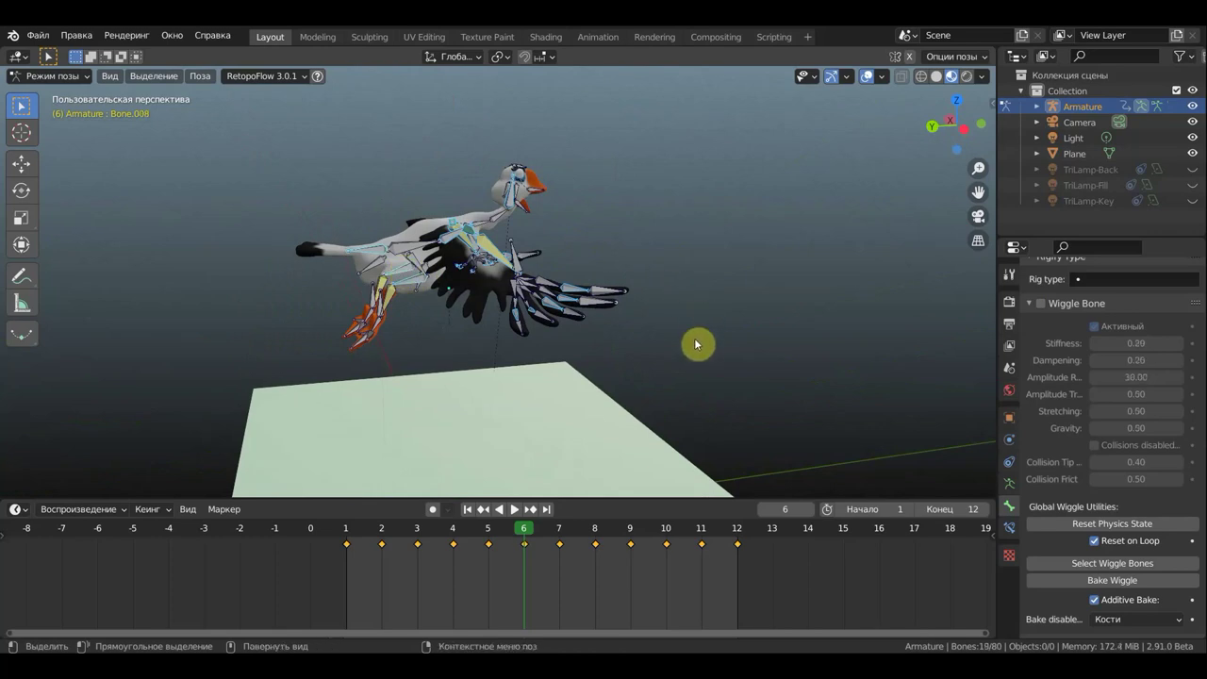
middle_click_drag(695, 343, 567, 343)
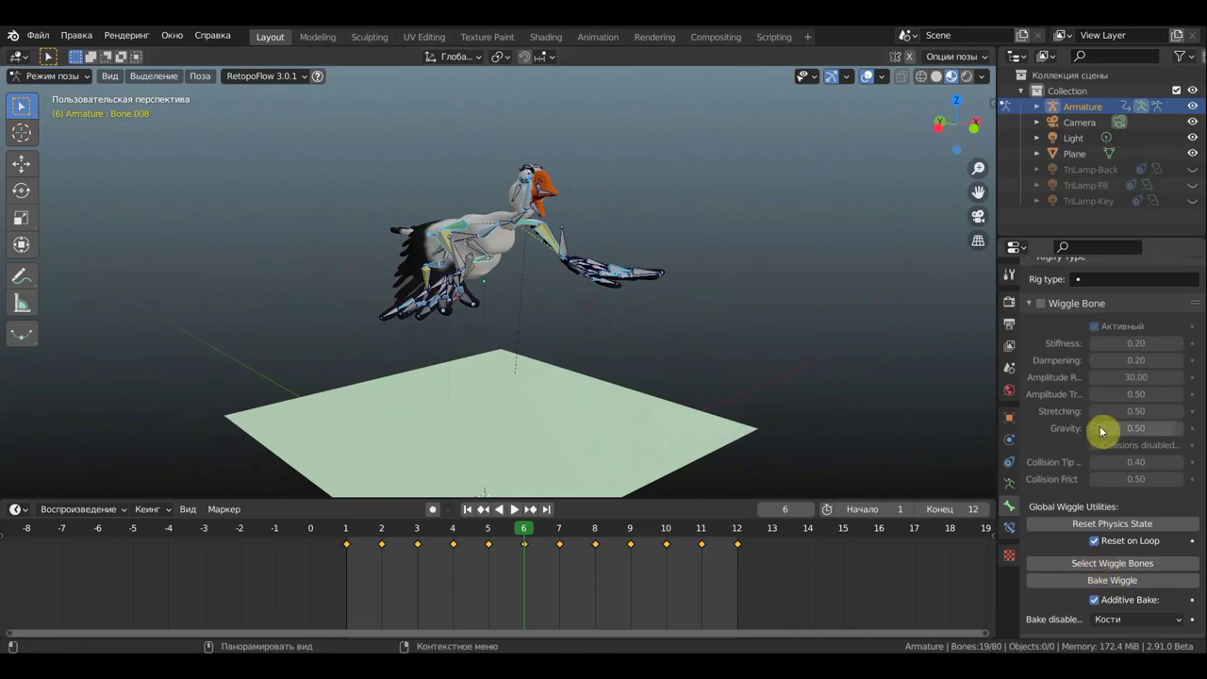
Step: Enable Wiggle Bone on the selected feathers at rotation amplitude 27.75, with overlays hidden
left_click(1041, 303)
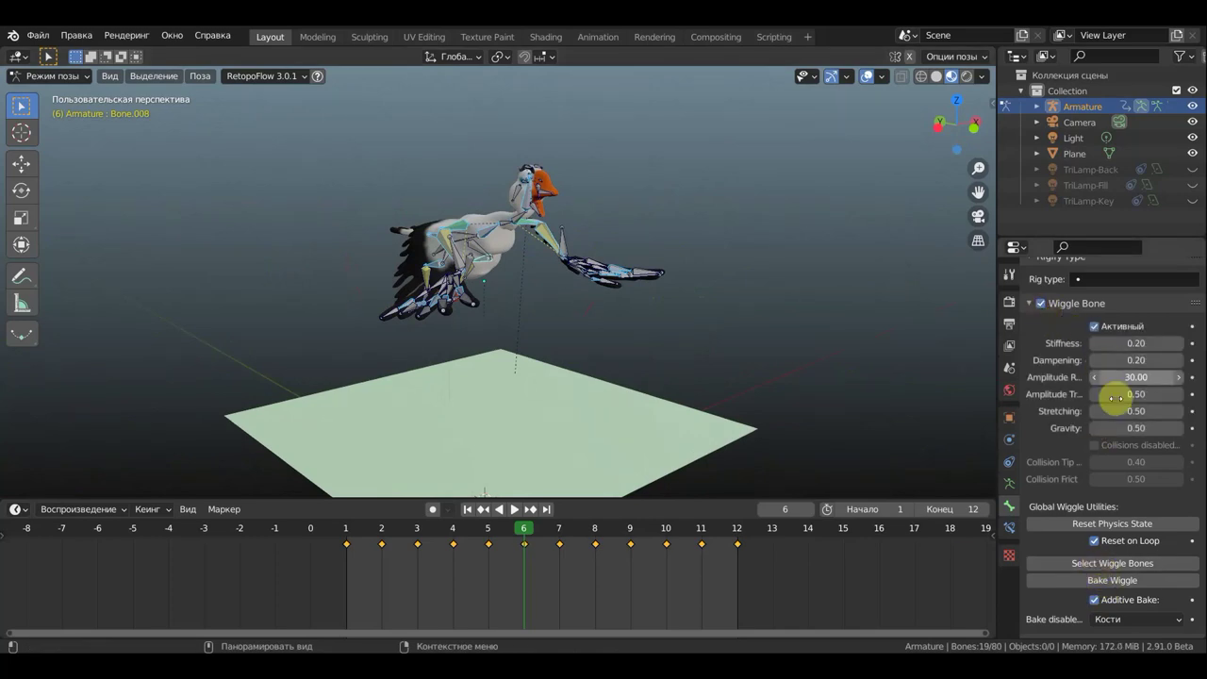
key("space")
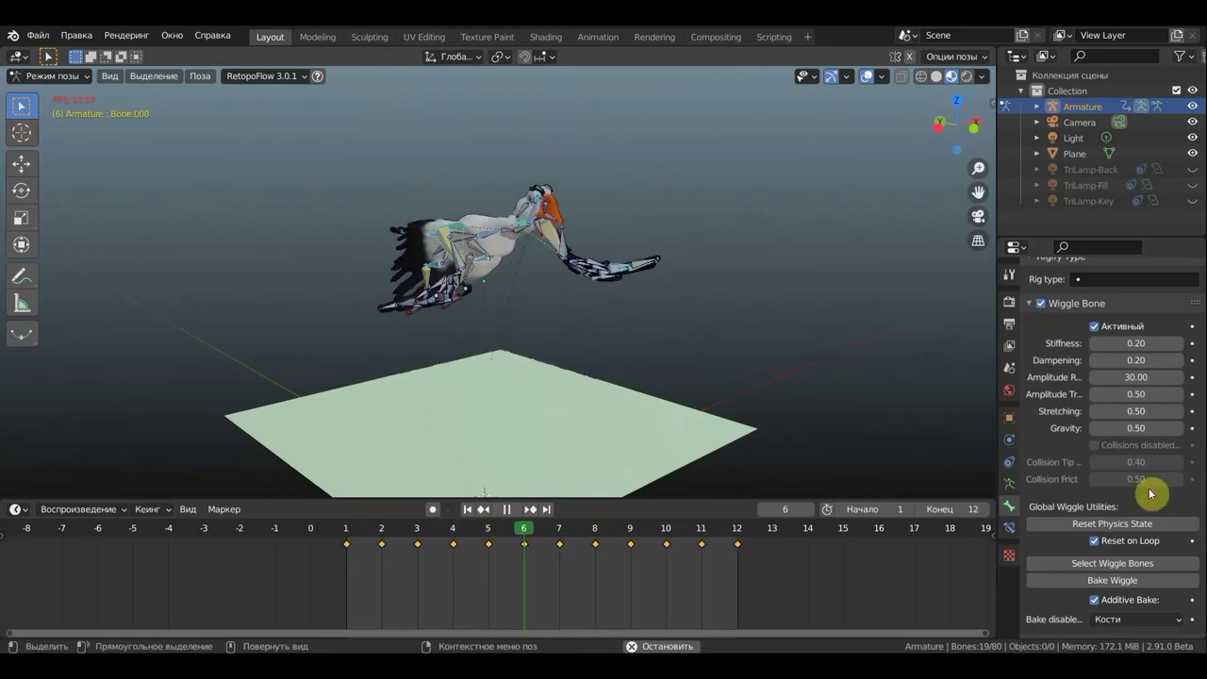
left_click_drag(1152, 372, 1139, 379)
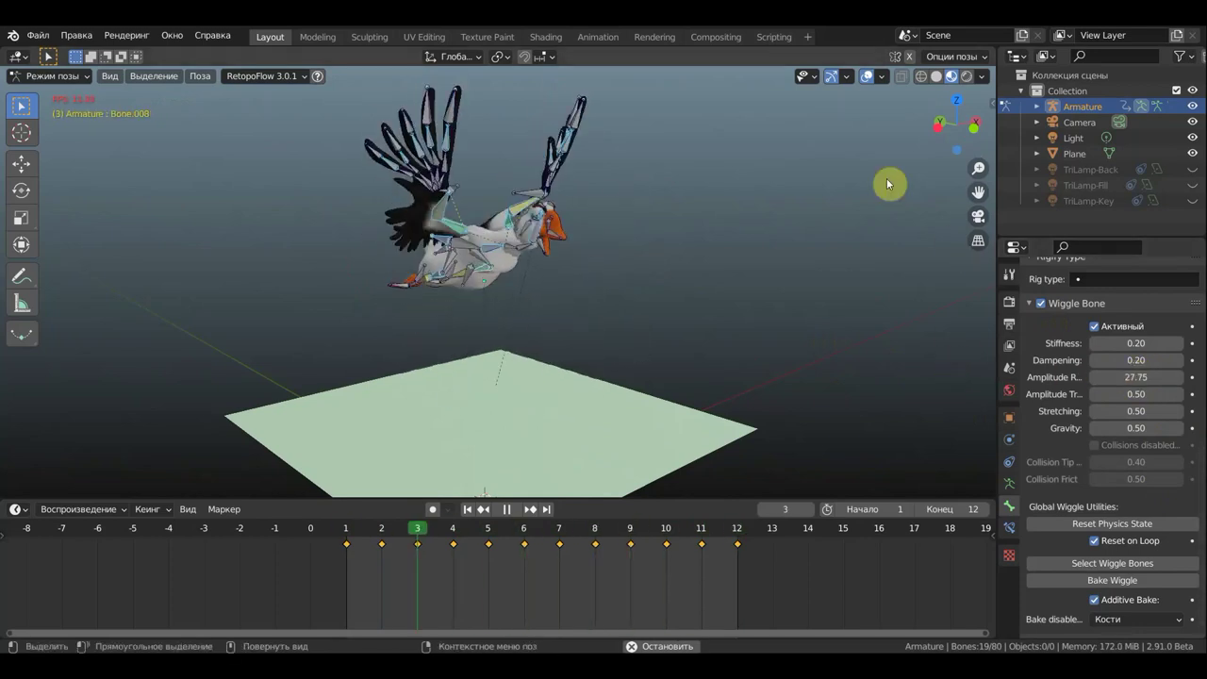
left_click(867, 76)
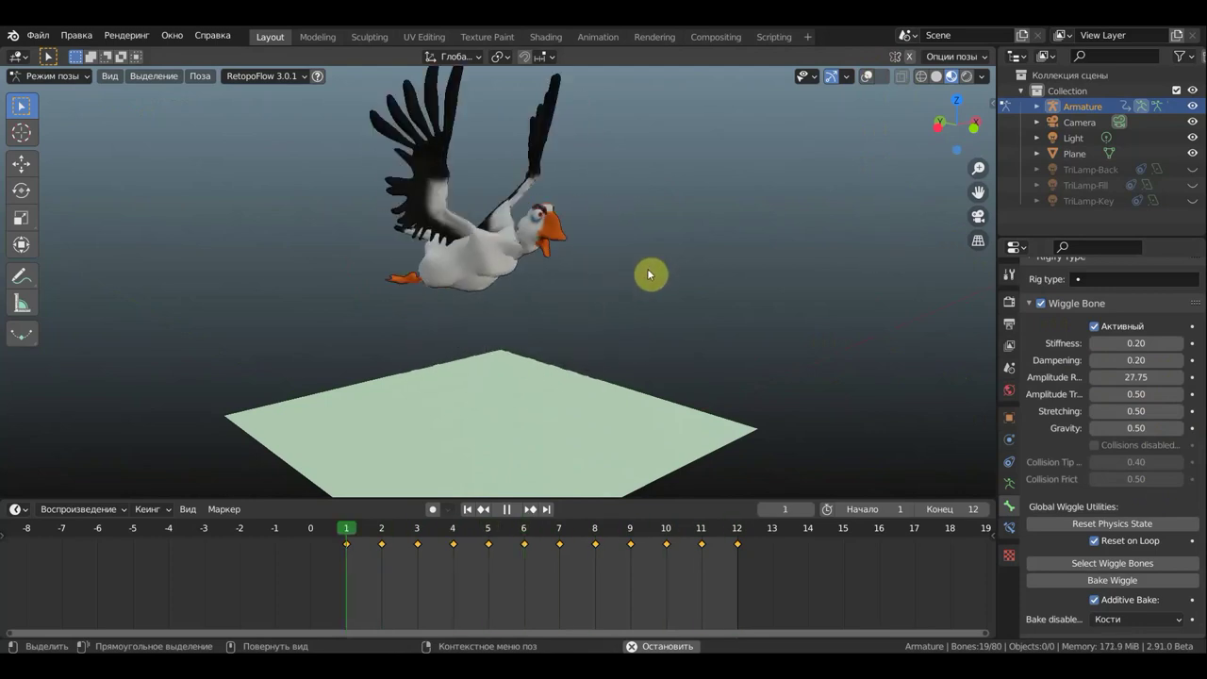
Step: Bake the feather wiggle into keyframes and replay the animation from frame 1
left_click(1117, 579)
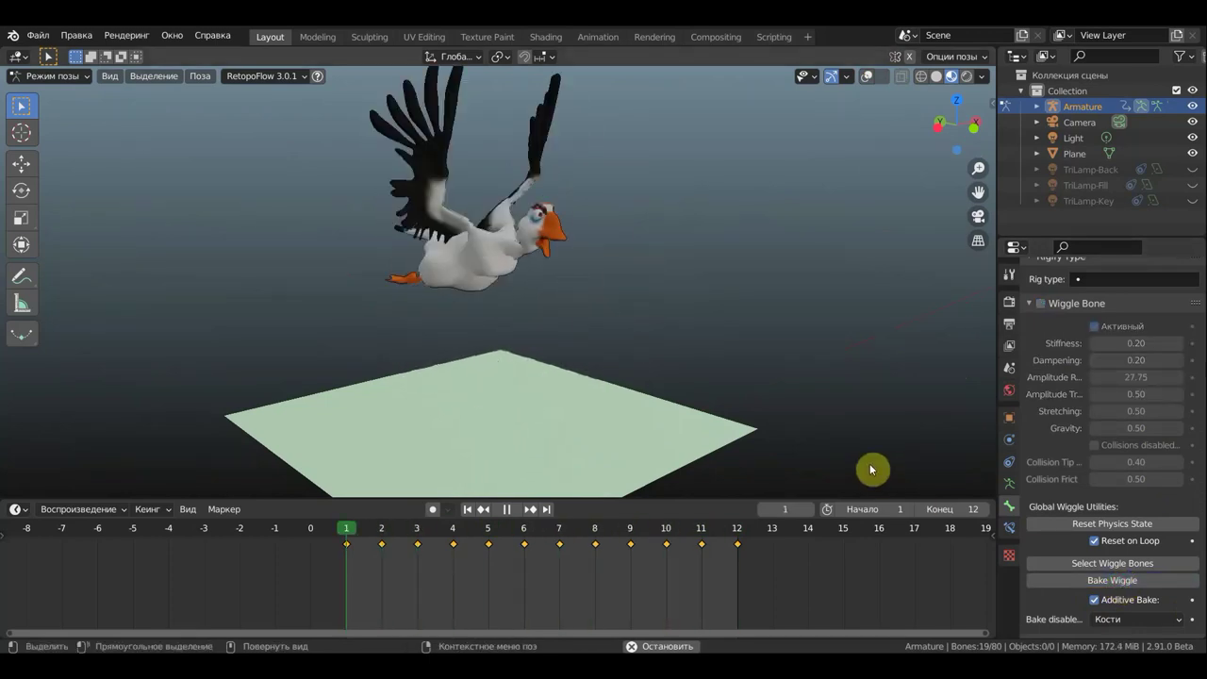
key("space")
scroll(664, 566, "down", 1)
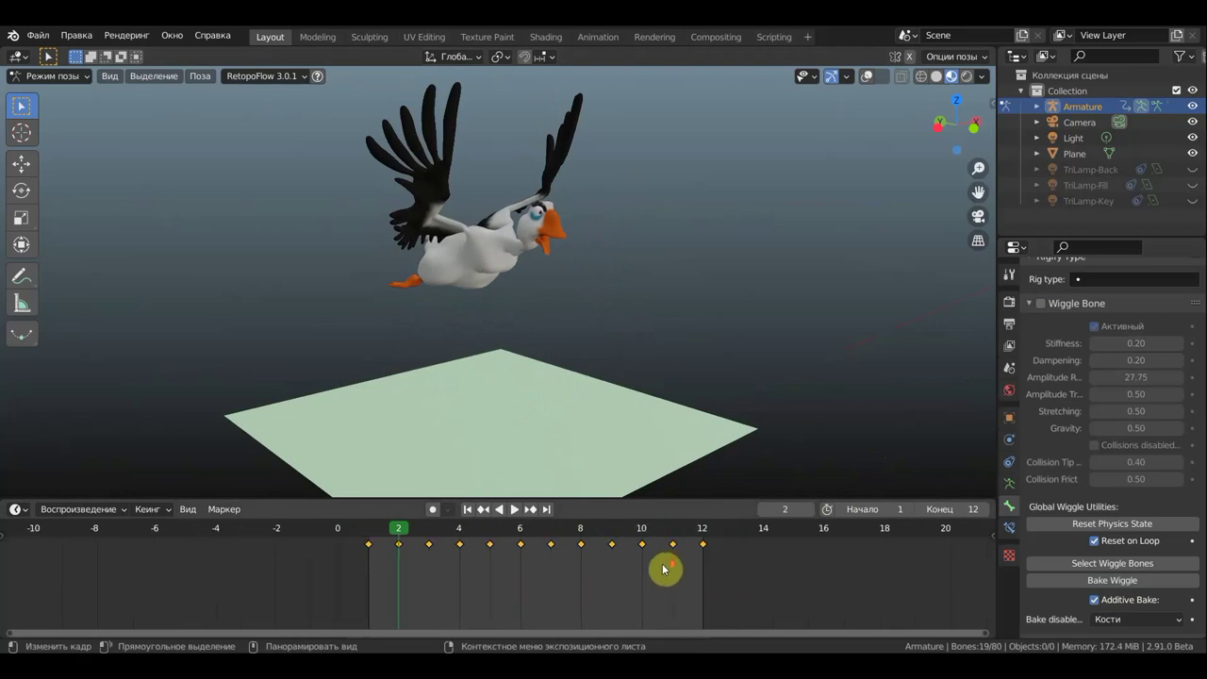
scroll(665, 569, "down", 1)
scroll(652, 568, "down", 1)
left_click(387, 530)
key("space")
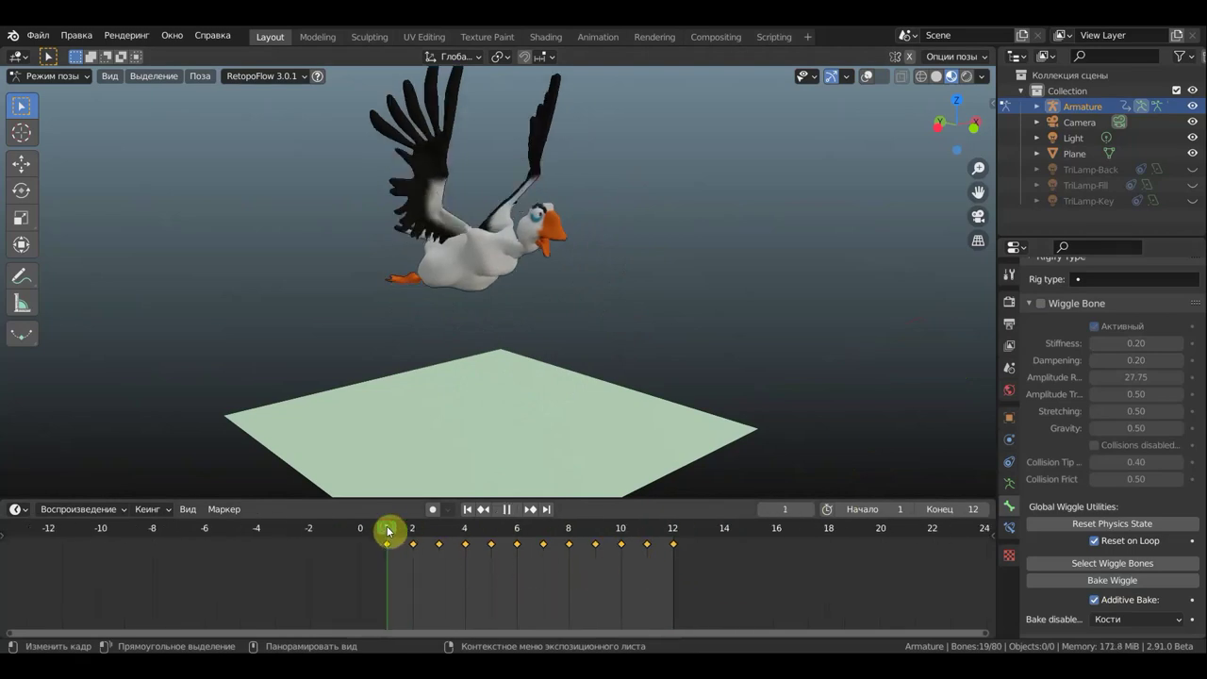
Step: Try stretching the keyframes and end frame to 16, then revert the end frame to 12
key("s")
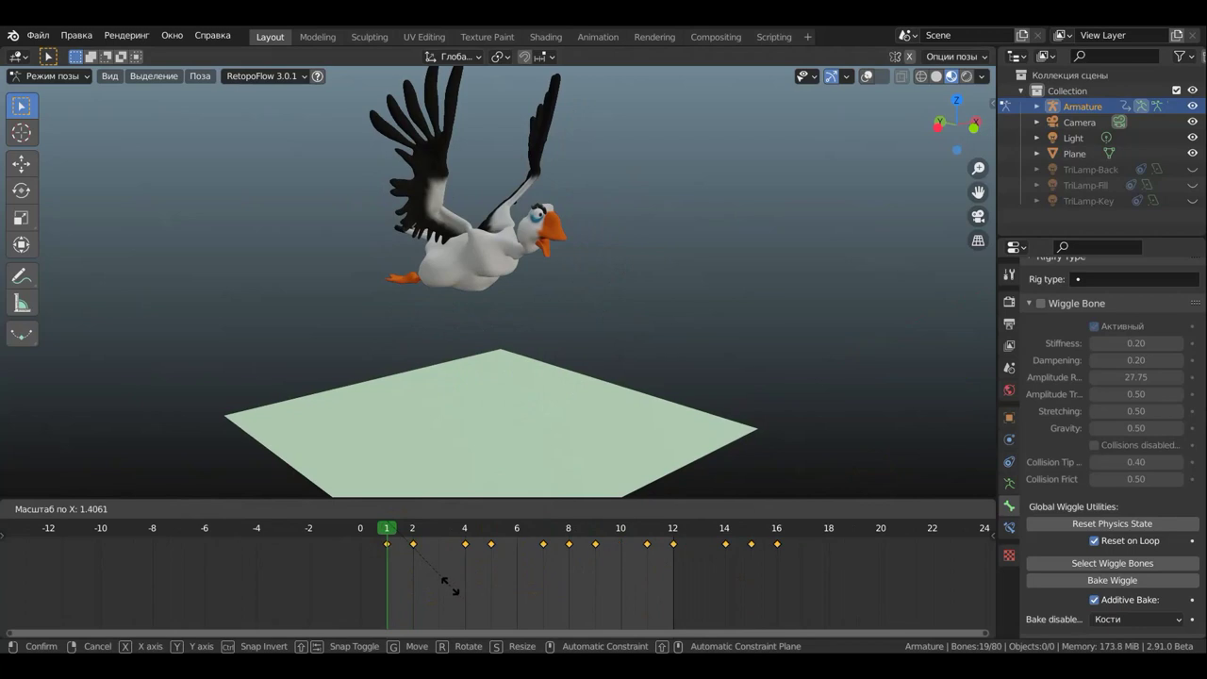
left_click(450, 585)
type("16")
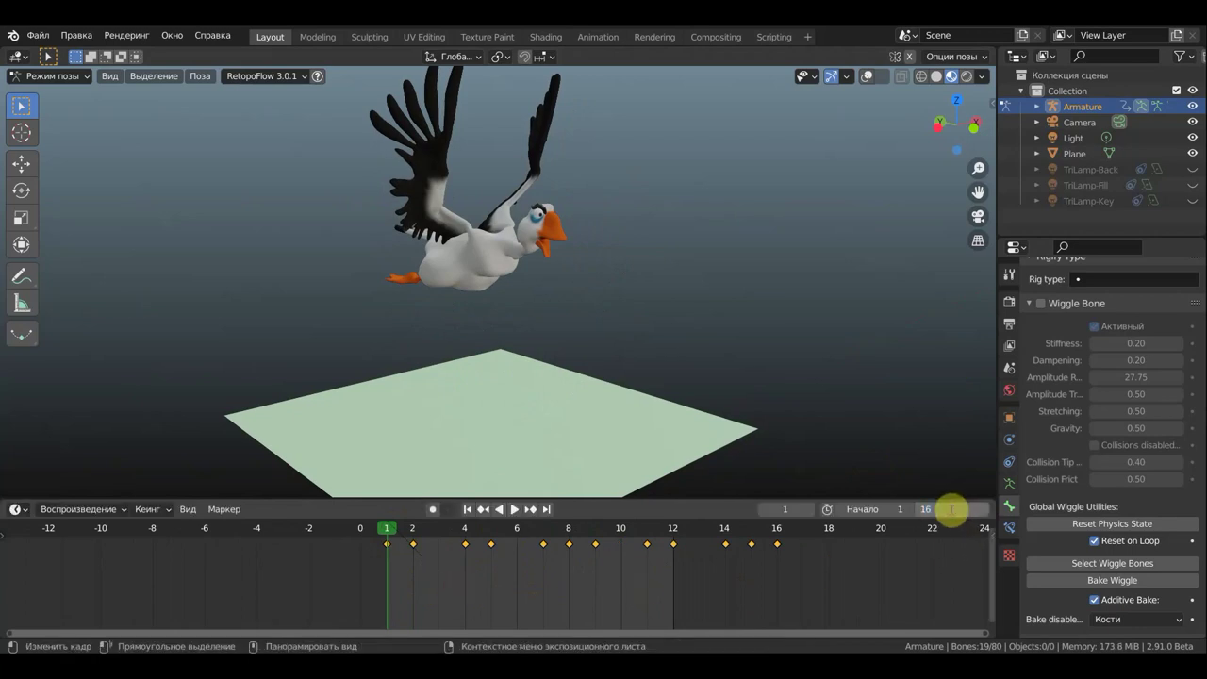
key("Return")
key("space")
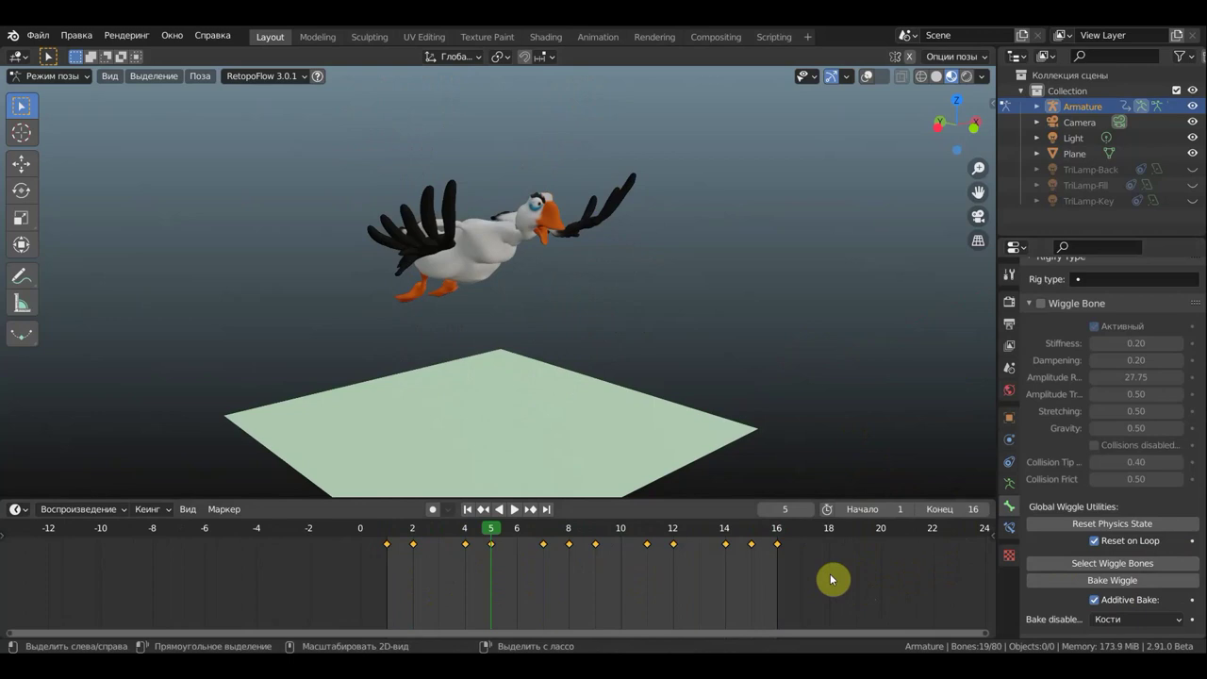
key("ctrl+End")
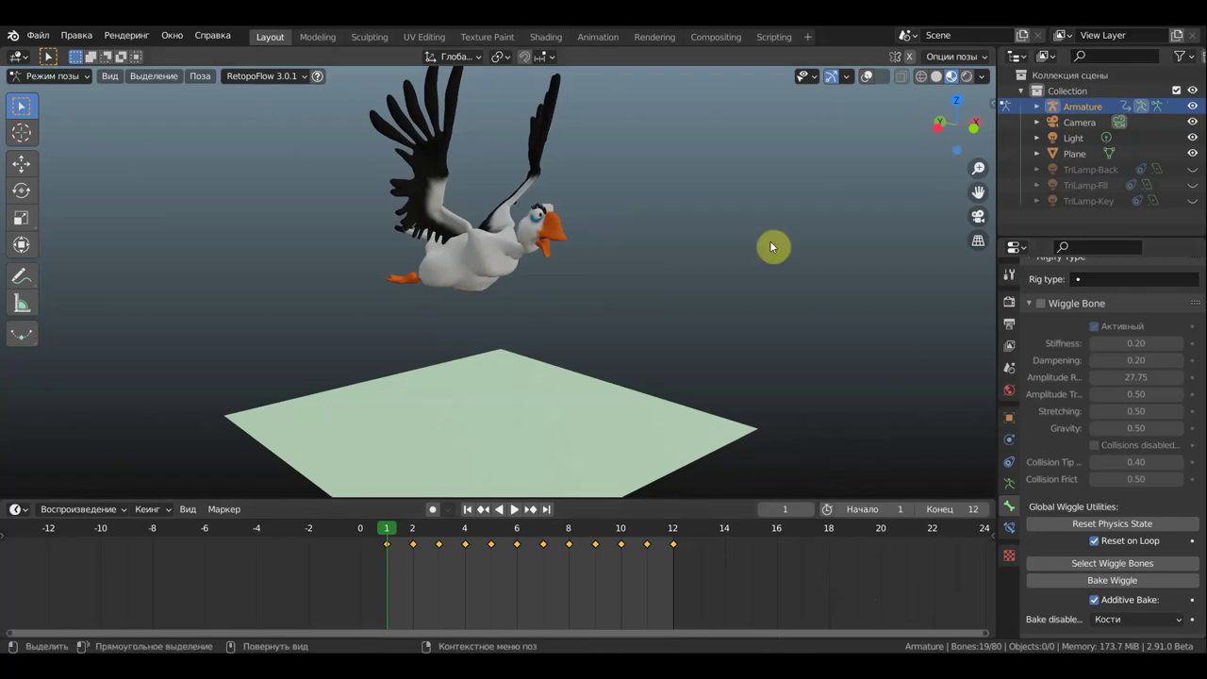
Step: Preview the baked flap while orbiting the goose, then stop back at frame 1
key("space")
middle_click_drag(784, 262, 856, 252)
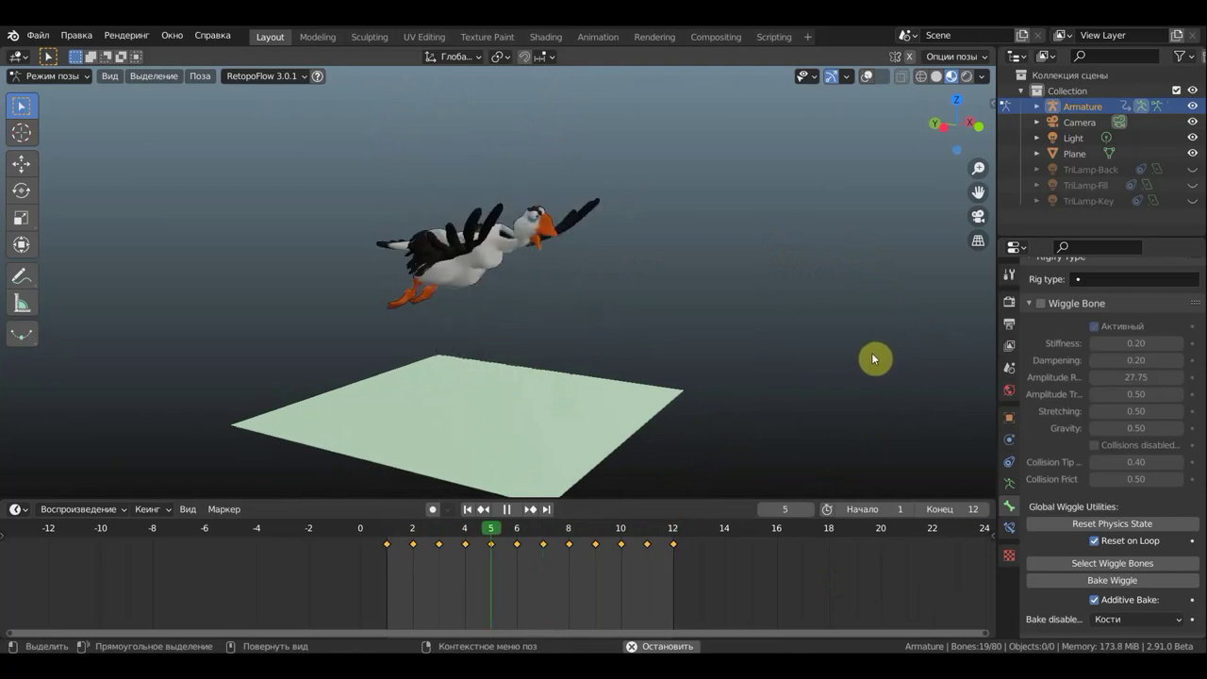
middle_click_drag(871, 353, 821, 353)
key("Escape")
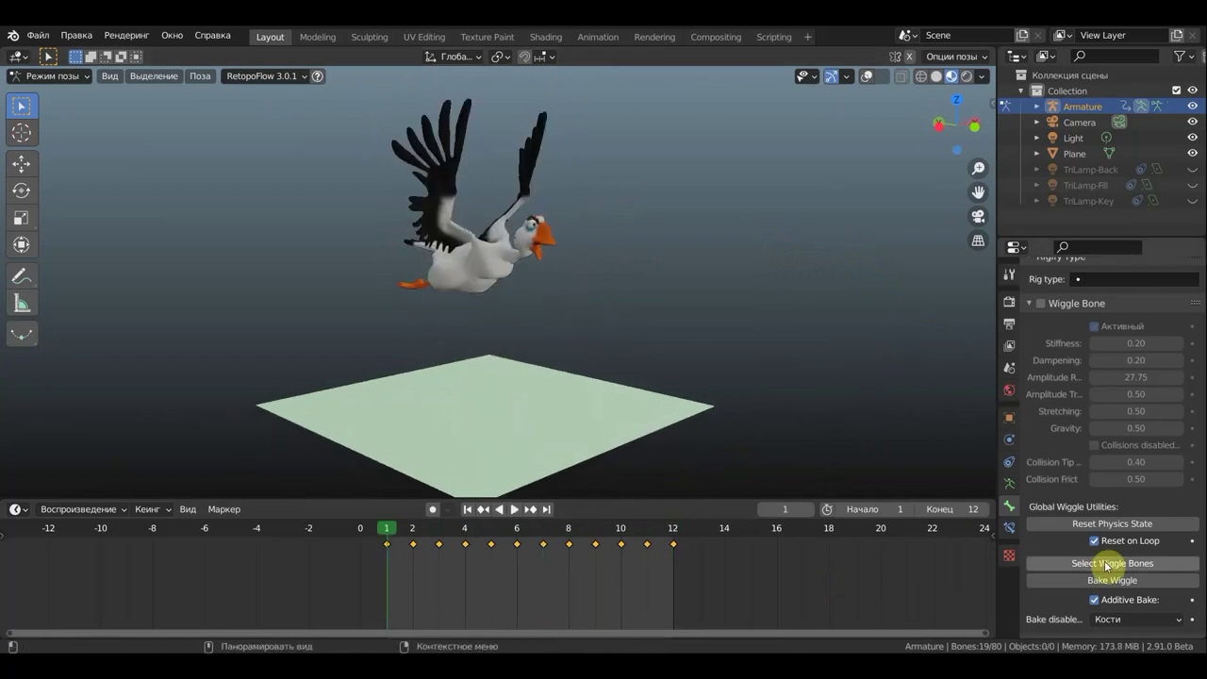
Step: Select the wiggle bones, re-enable Wiggle Bone, and play the loop
left_click(1108, 564)
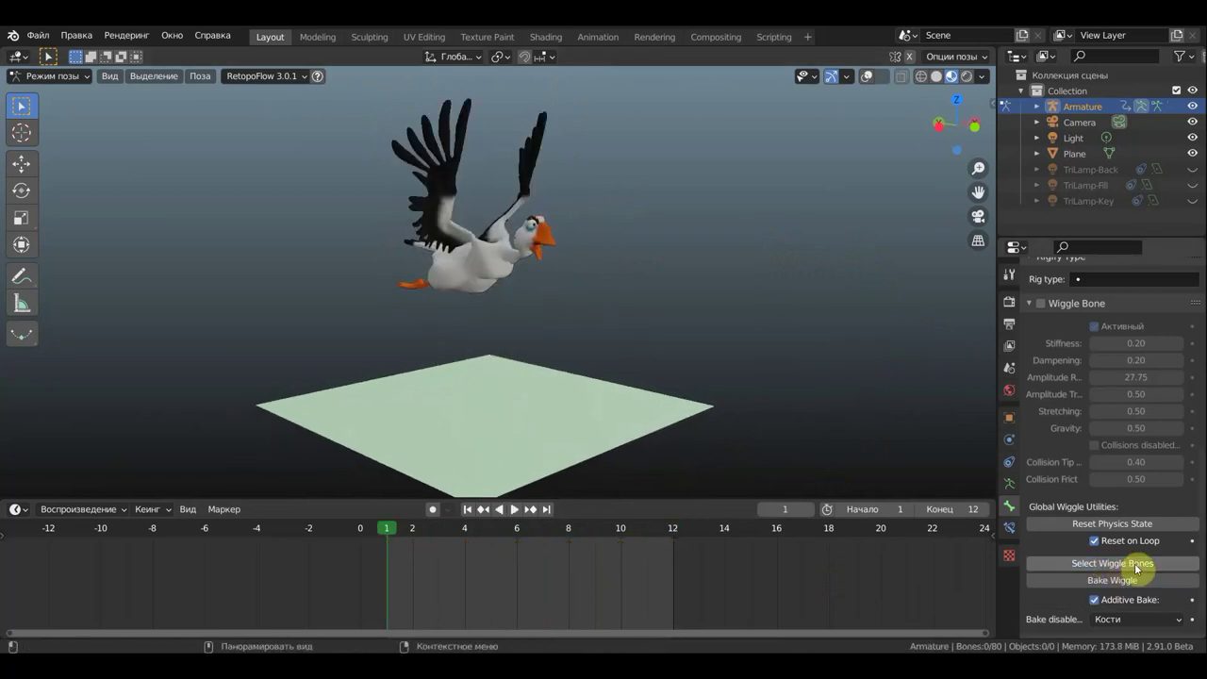
left_click(1039, 303)
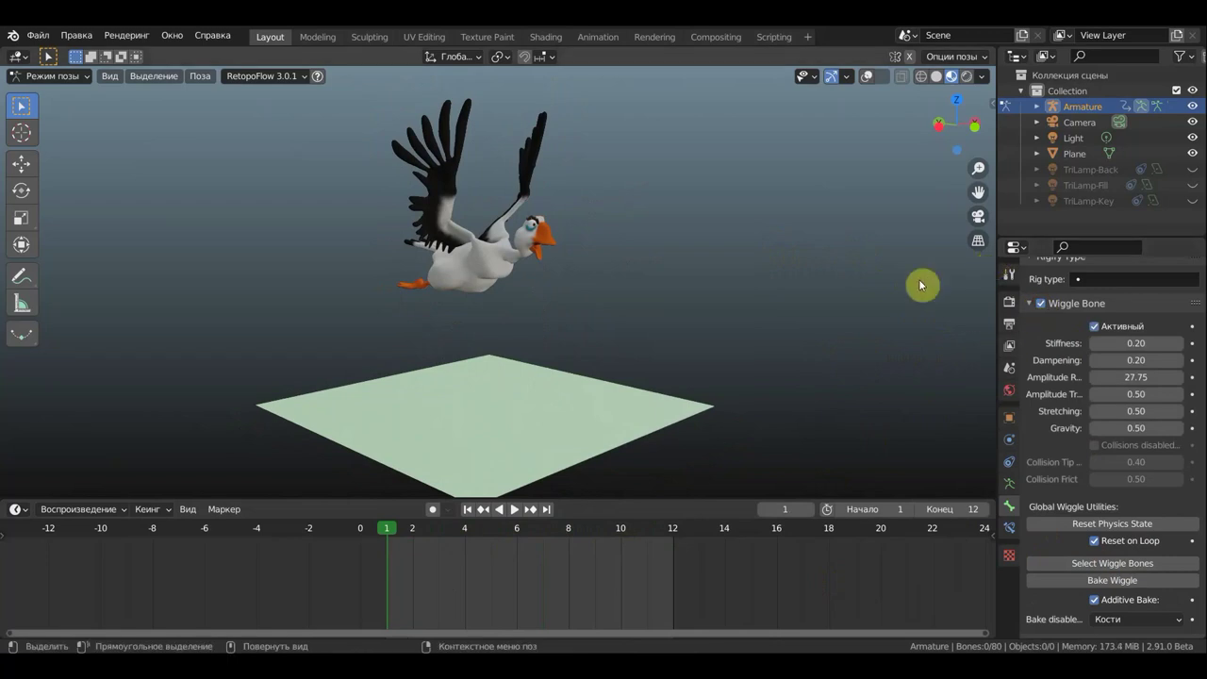
key("space")
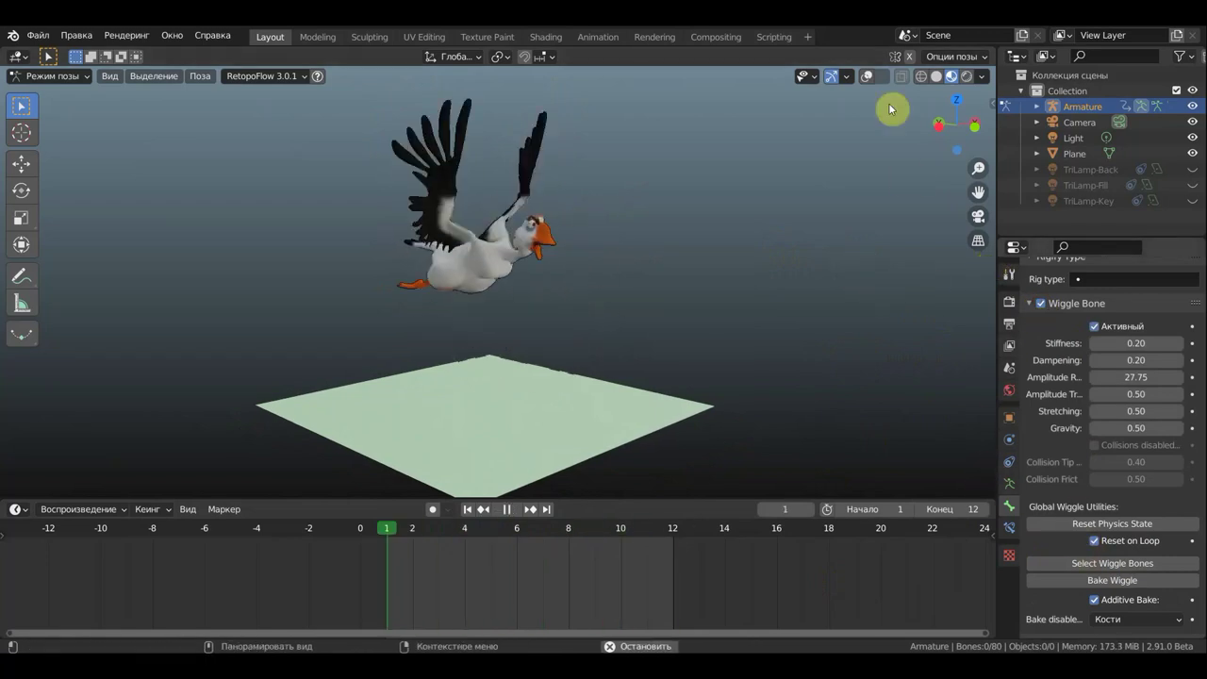
Step: Show the armature overlays and select the wiggle-enabled bones
left_click(867, 78)
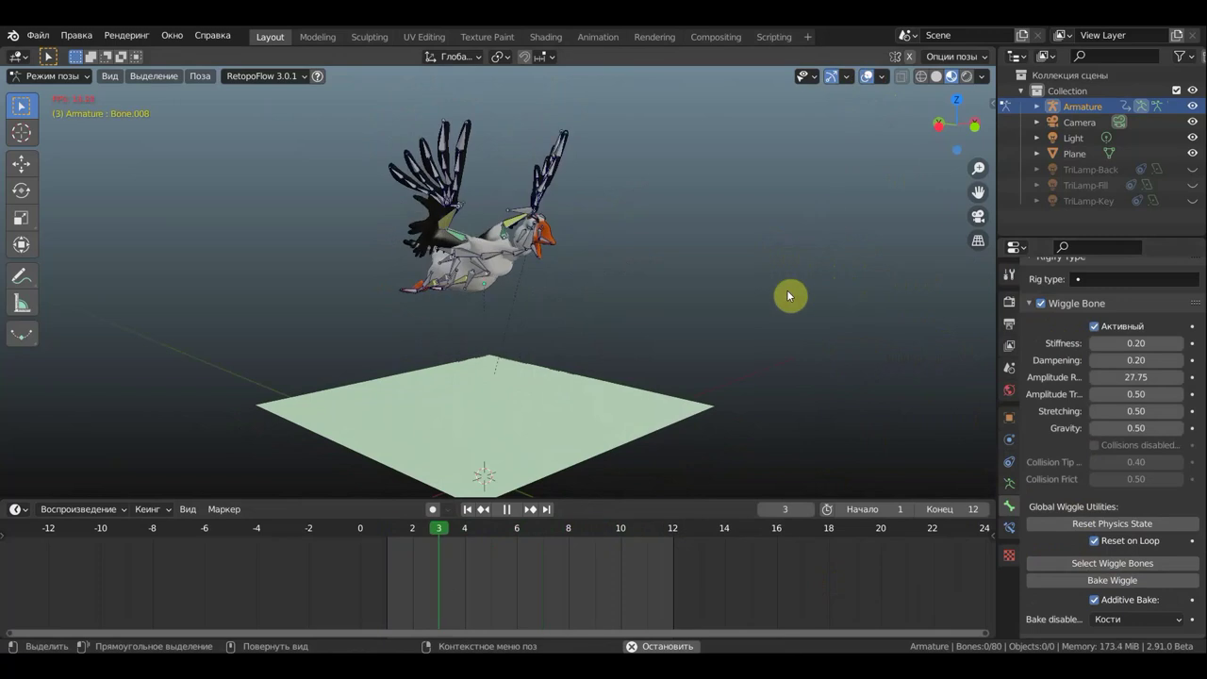
left_click(1112, 563)
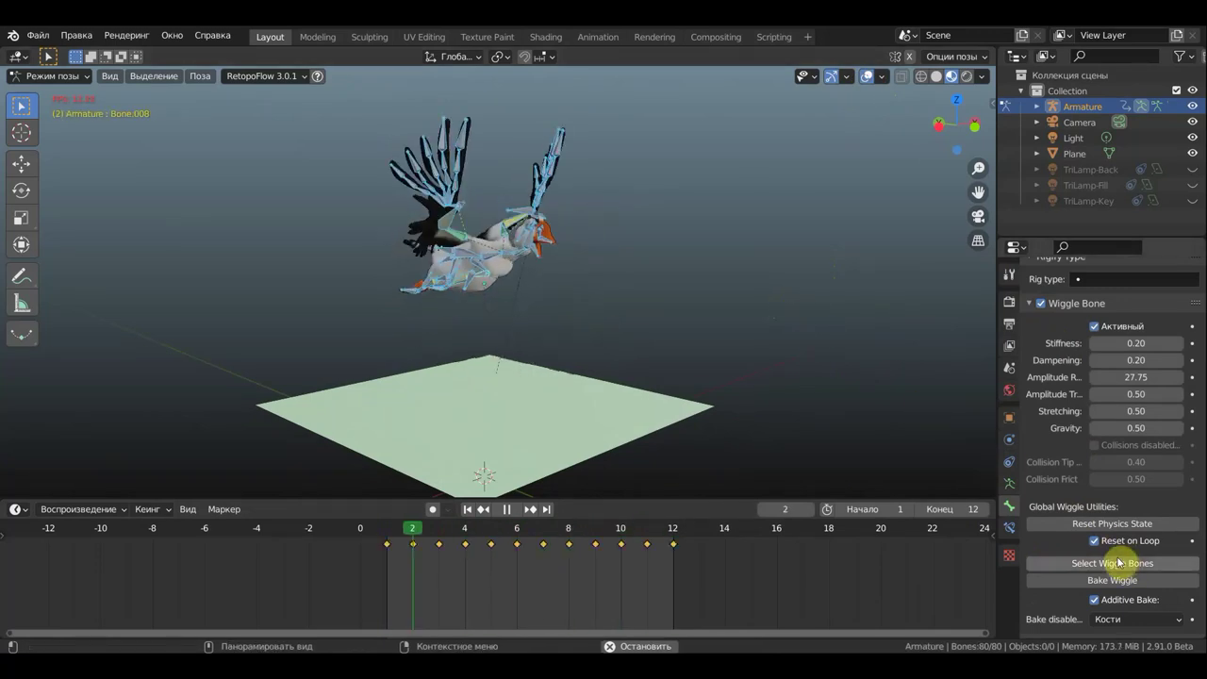
left_click(1098, 563)
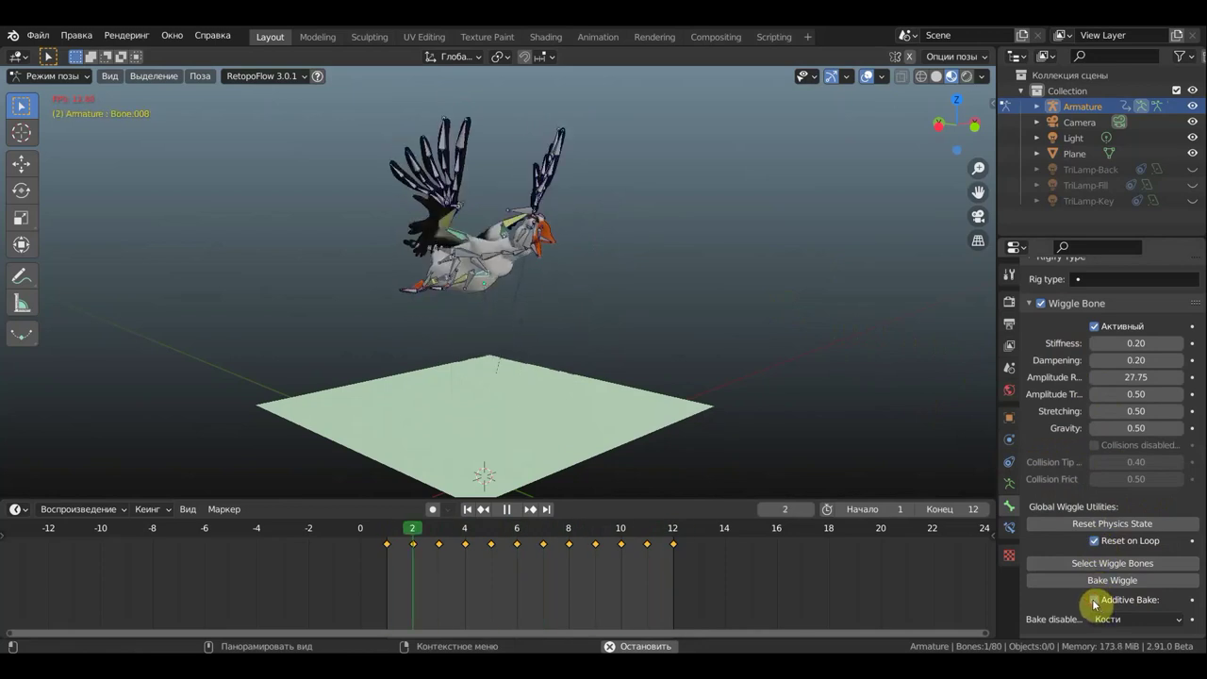
left_click(1107, 564)
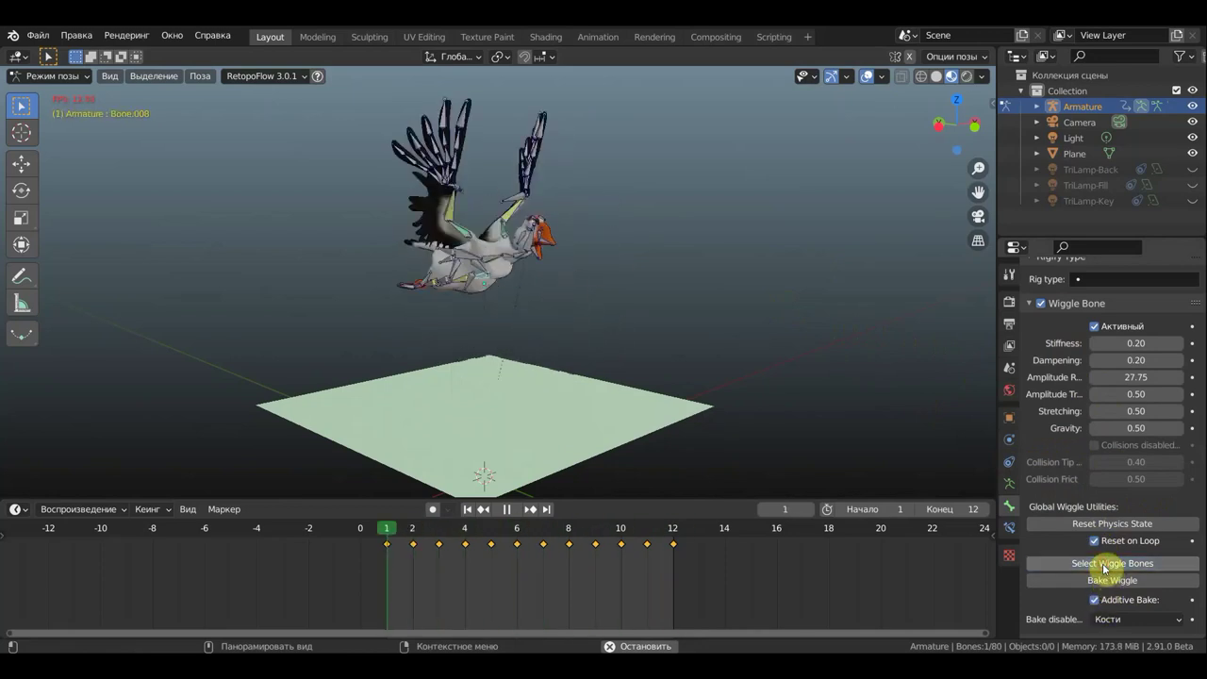
Step: Stop playback, toggle Wiggle Bone off and on again, and replay the flap loop
key("space")
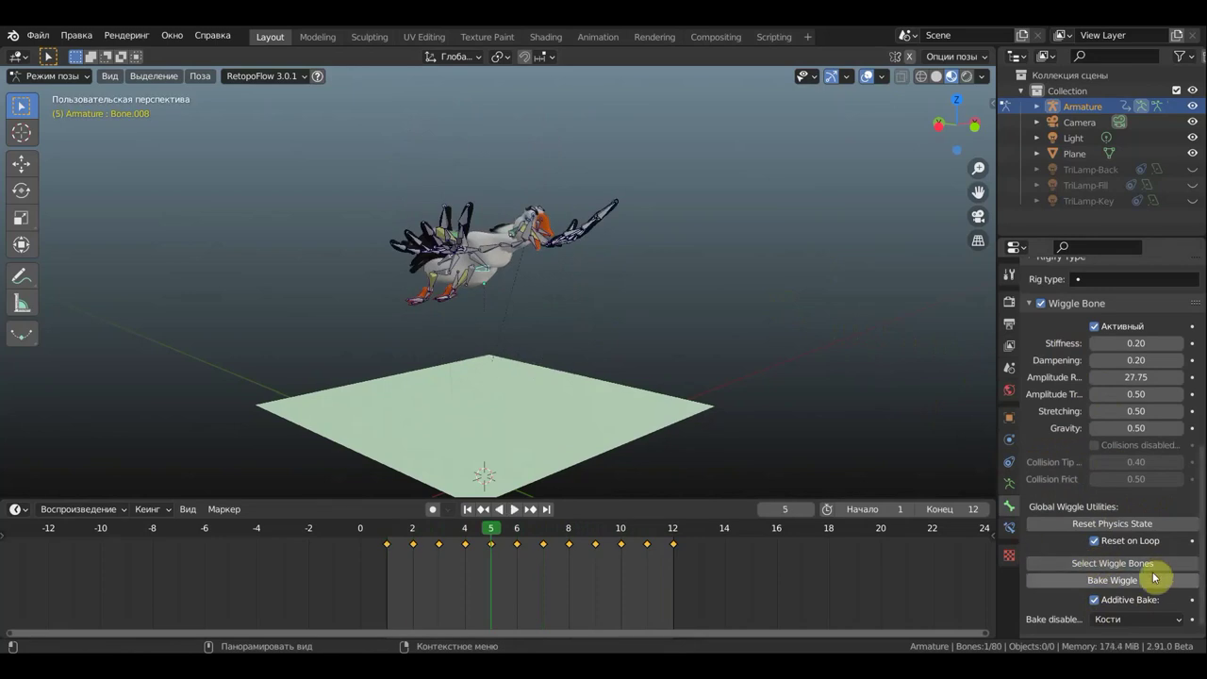
left_click(1042, 304)
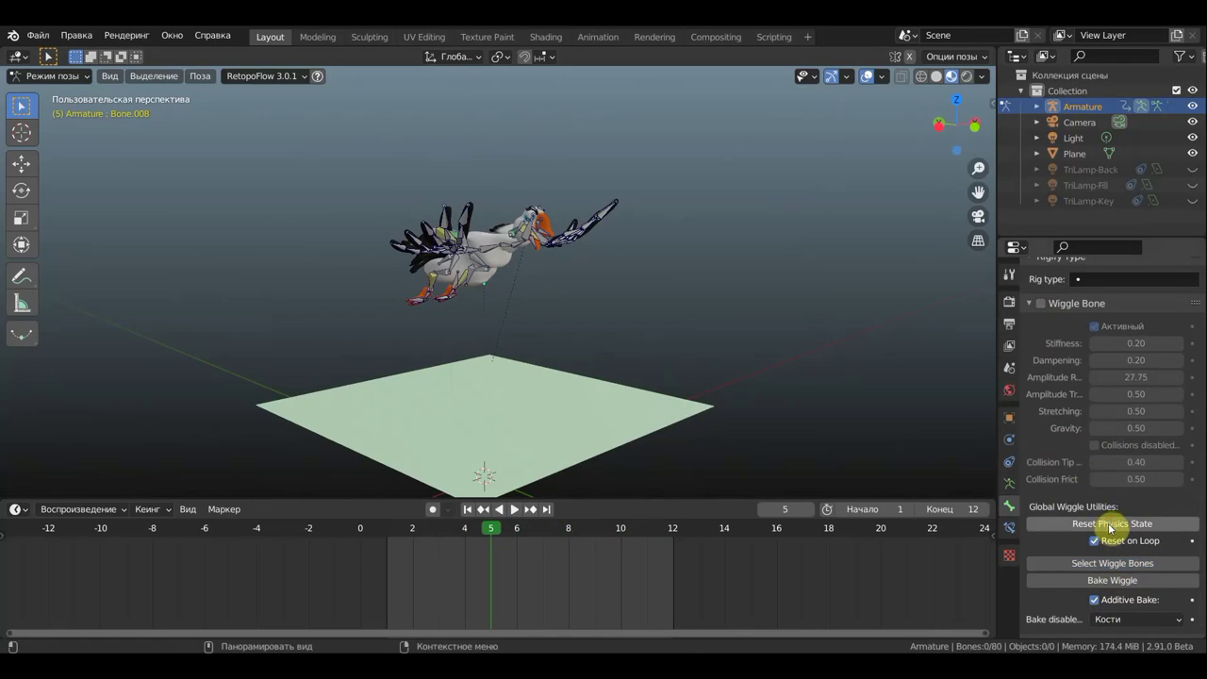
left_click(1043, 304)
key("space")
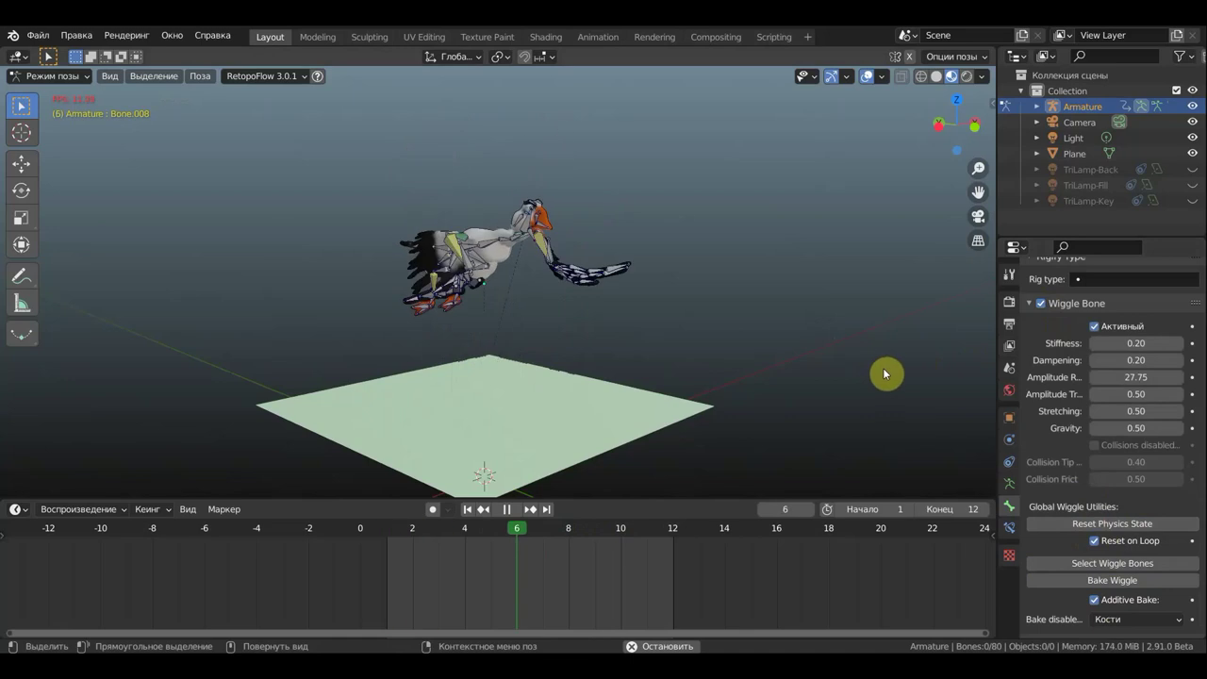
Step: Hide overlays and set feather wiggle stiffness 0.05, dampening 0.08, amplitude 17.31, stretching and gravity 0.11
left_click(866, 77)
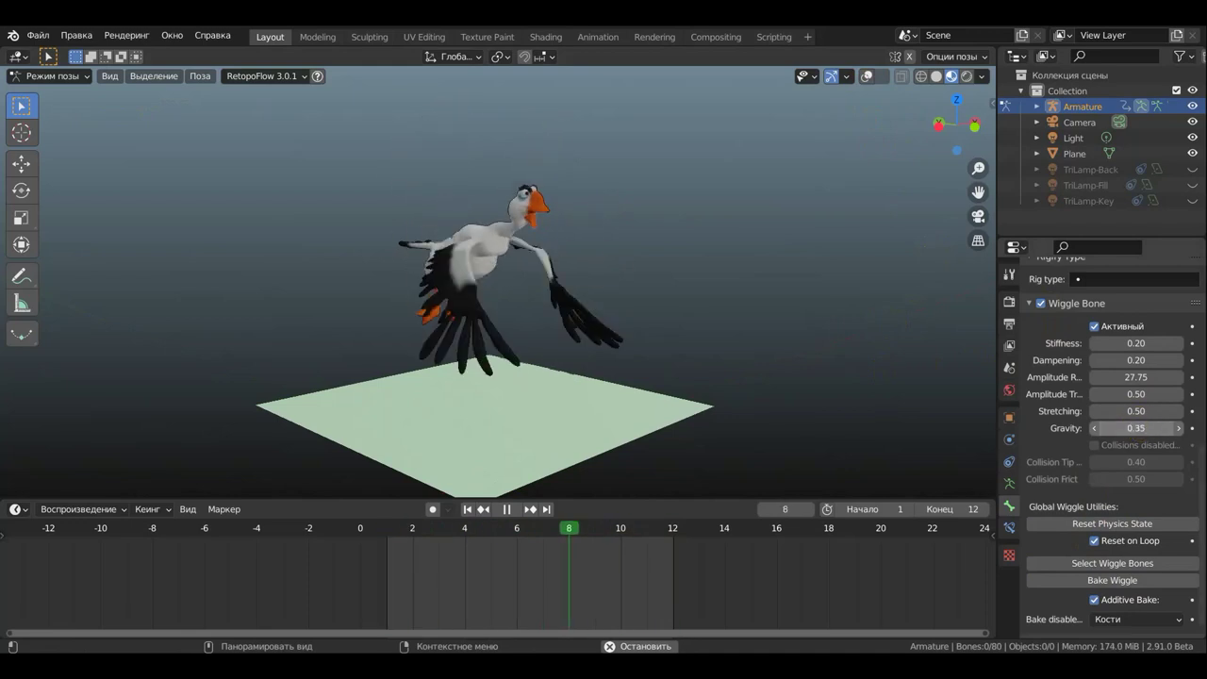
left_click_drag(1135, 428, 1103, 428)
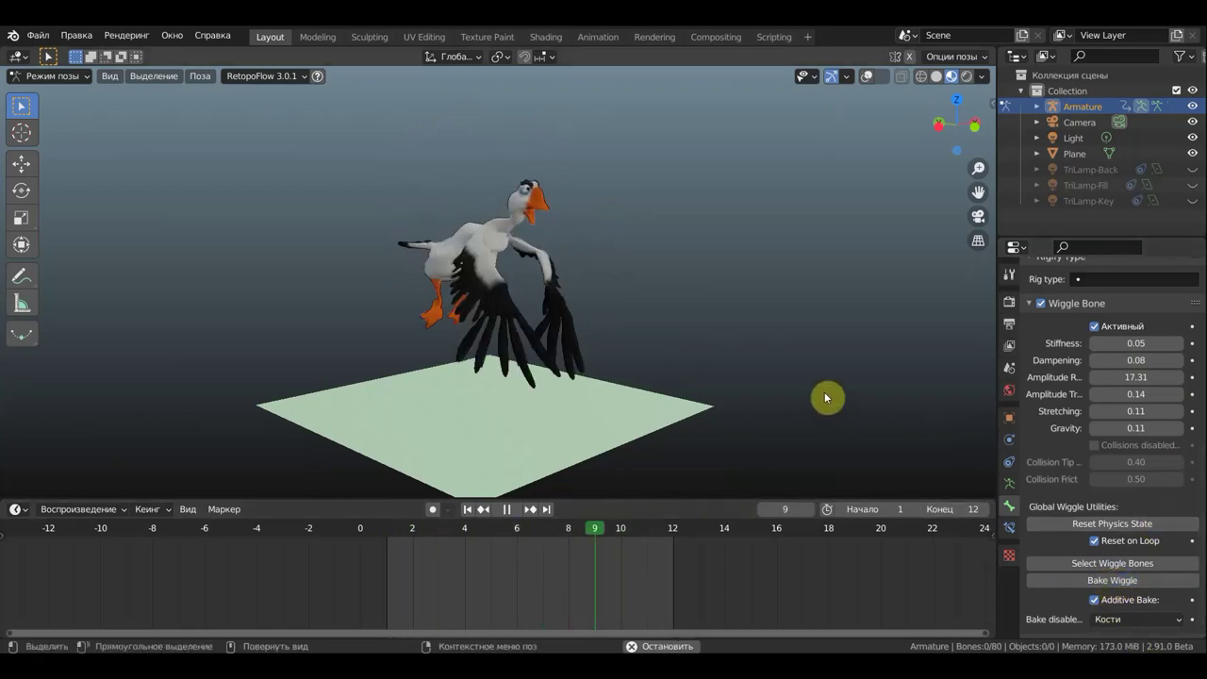
key("space")
key("space")
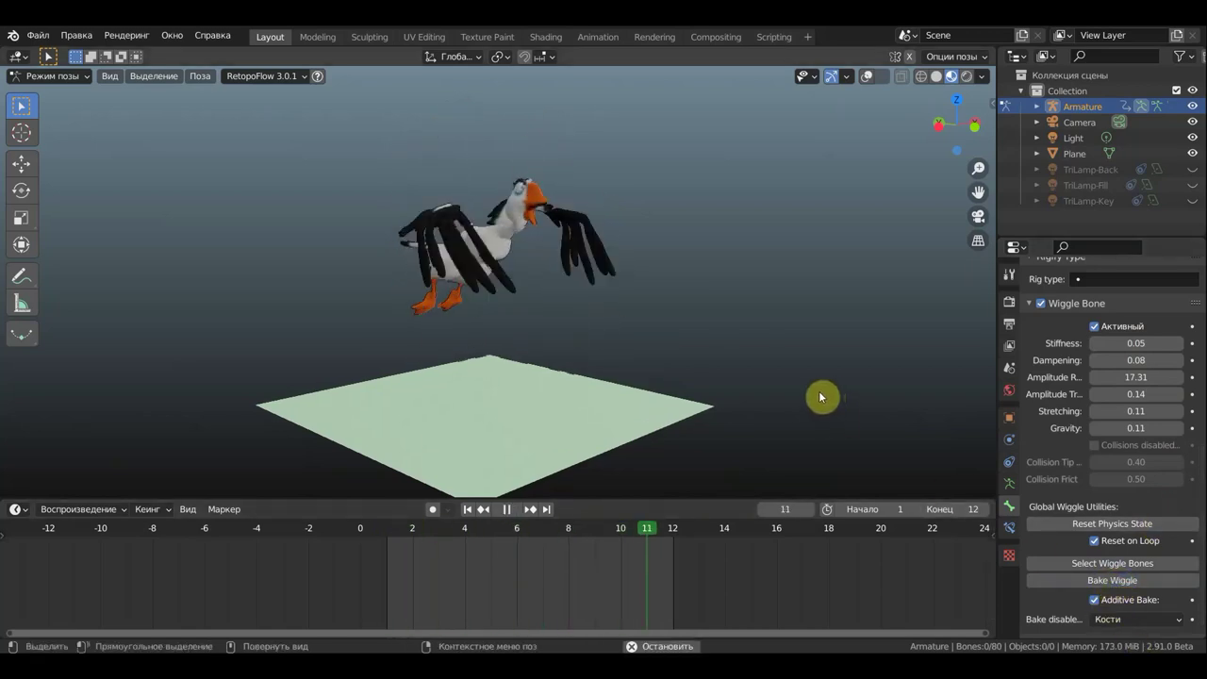
mouse_move(821, 397)
middle_mouse_down()
mouse_move(726, 413)
mouse_move(867, 407)
mouse_move(737, 368)
middle_mouse_up()
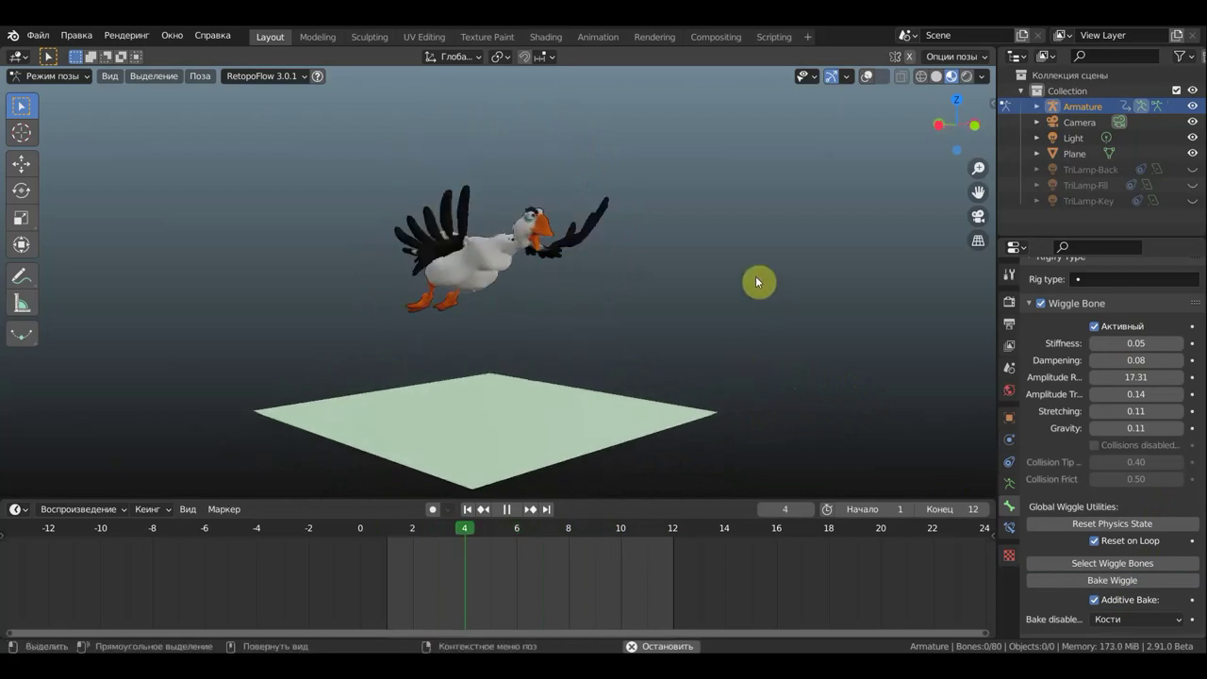
mouse_move(734, 278)
middle_mouse_down()
mouse_move(910, 345)
mouse_move(973, 485)
middle_mouse_up()
key("KP_7")
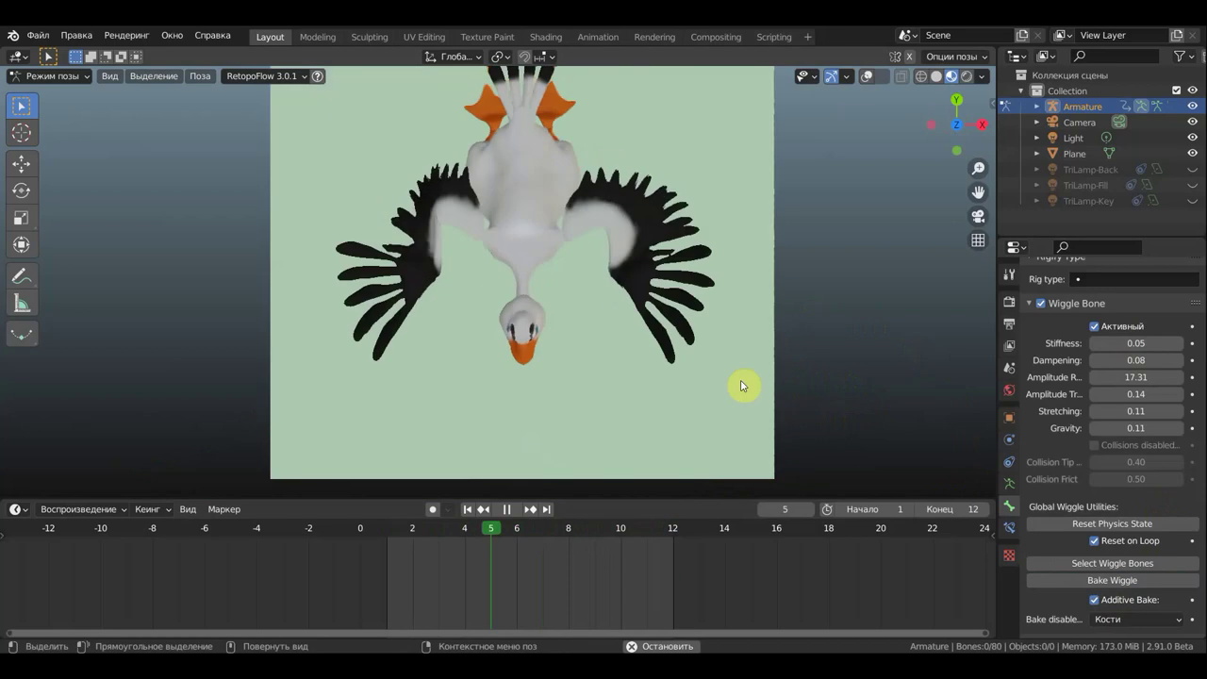
scroll(737, 379, "up", 2)
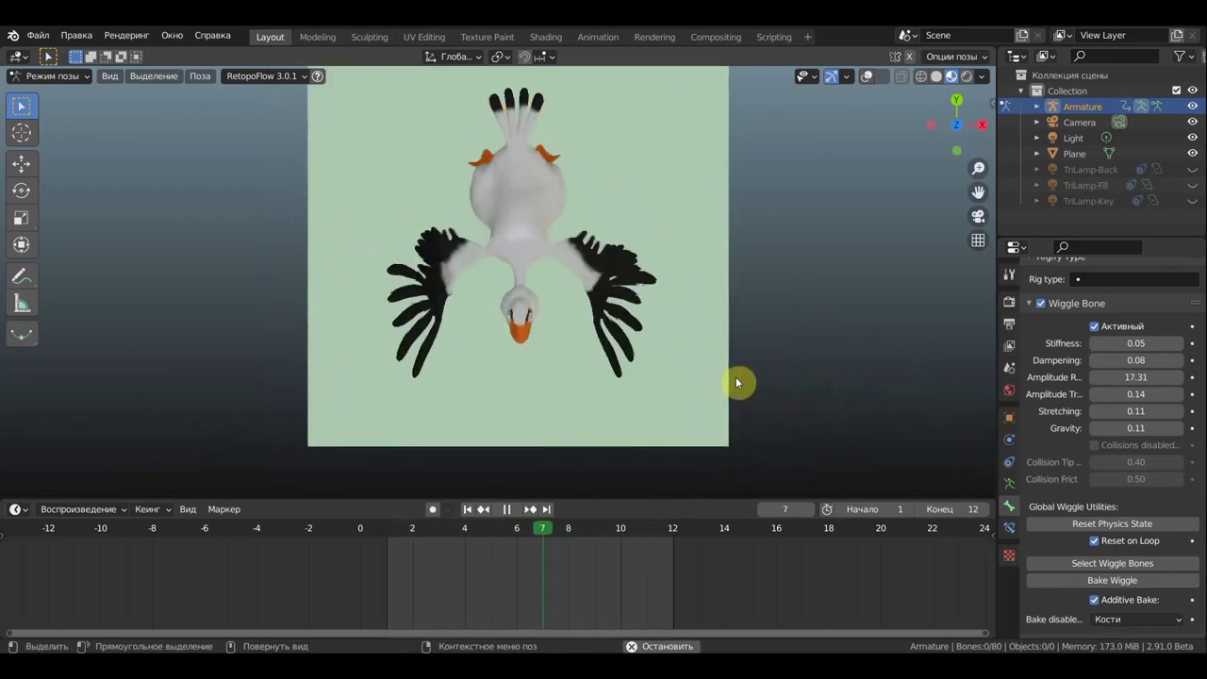
key("KP_2")
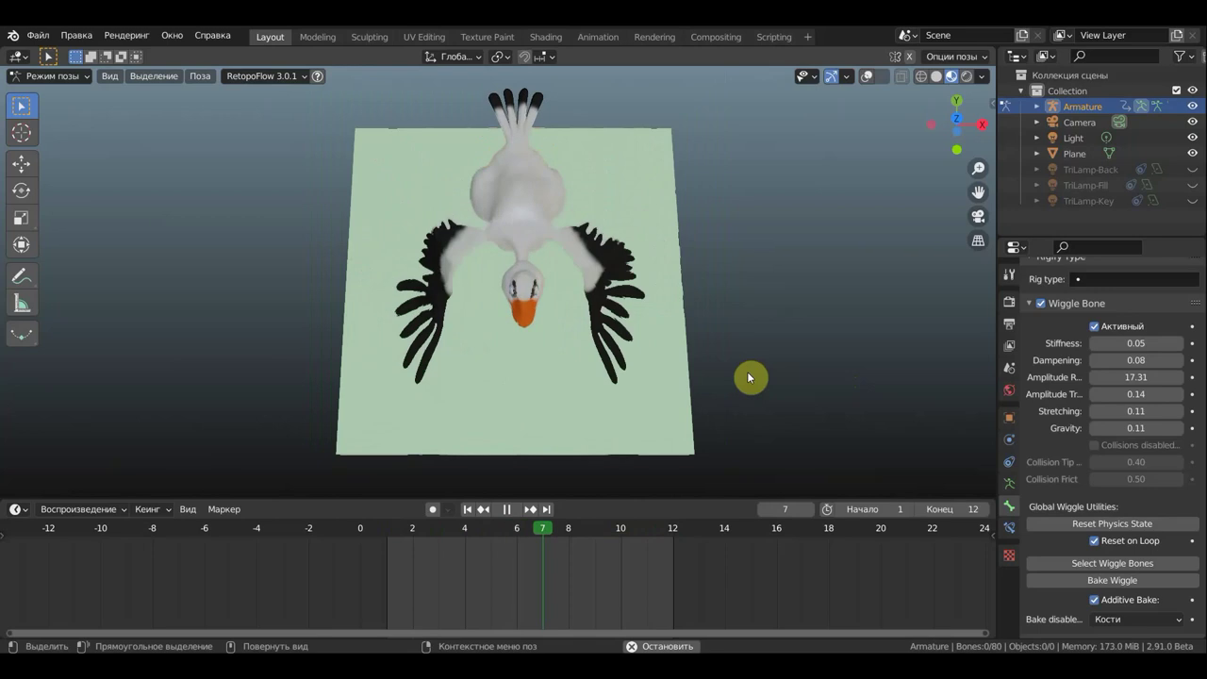
key("KP_1")
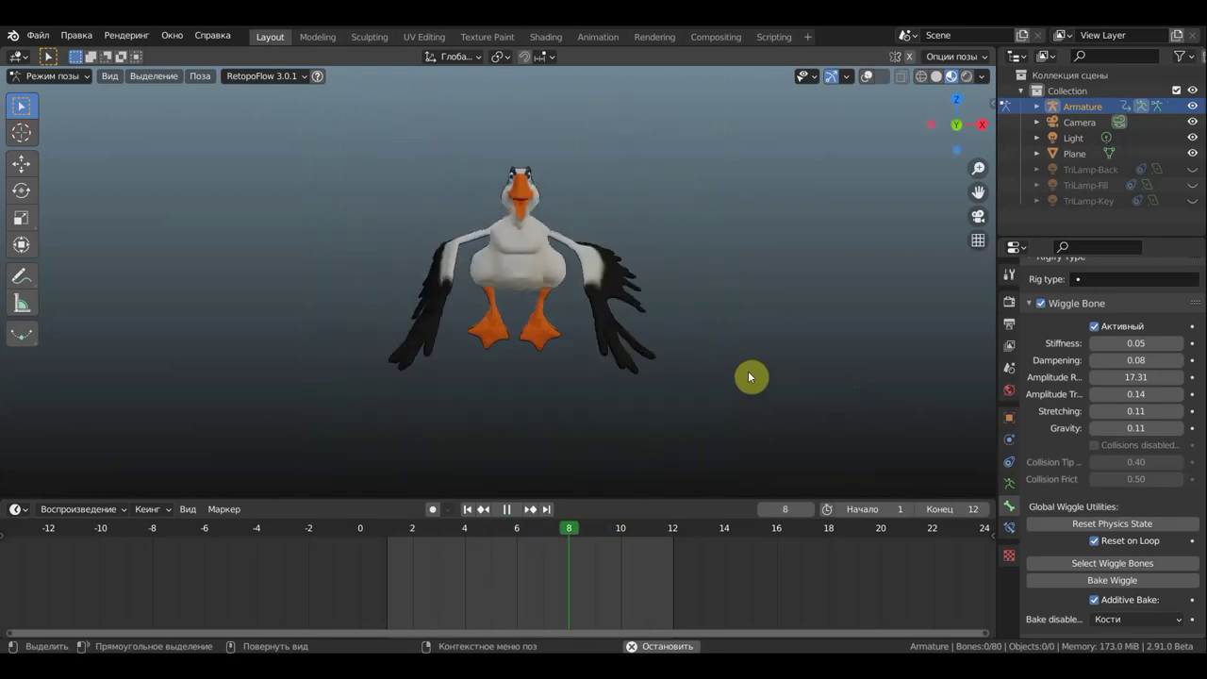
key("KP_3")
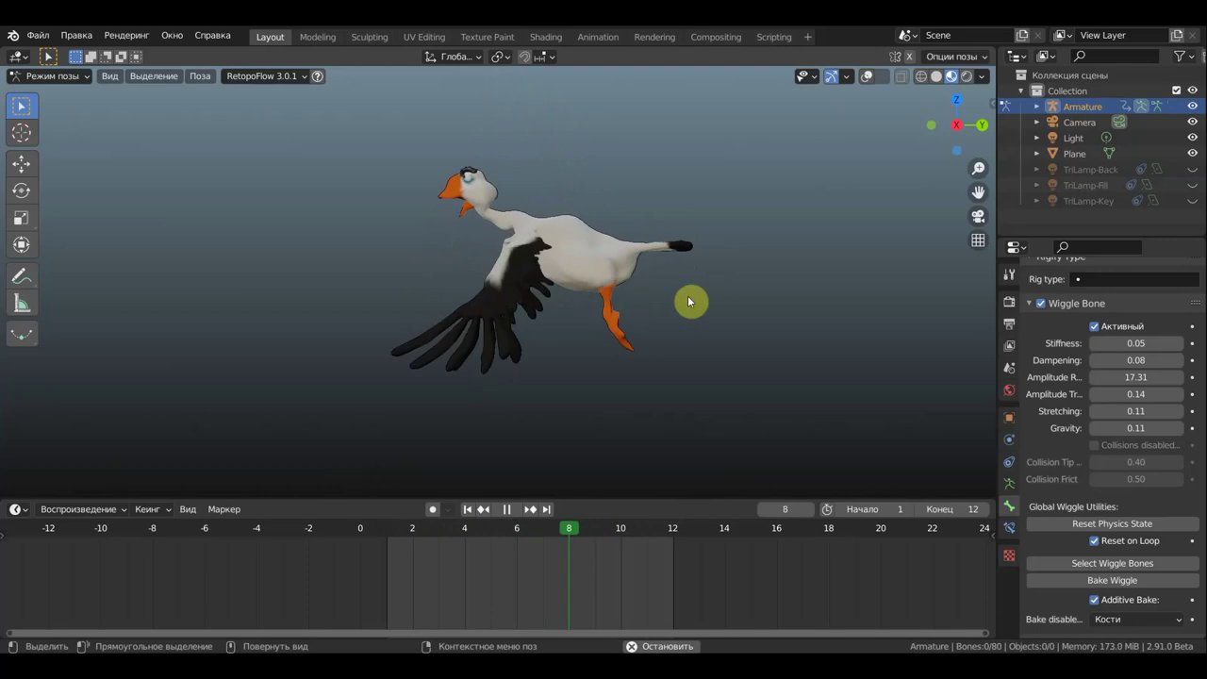
middle_click_drag(688, 301, 897, 317)
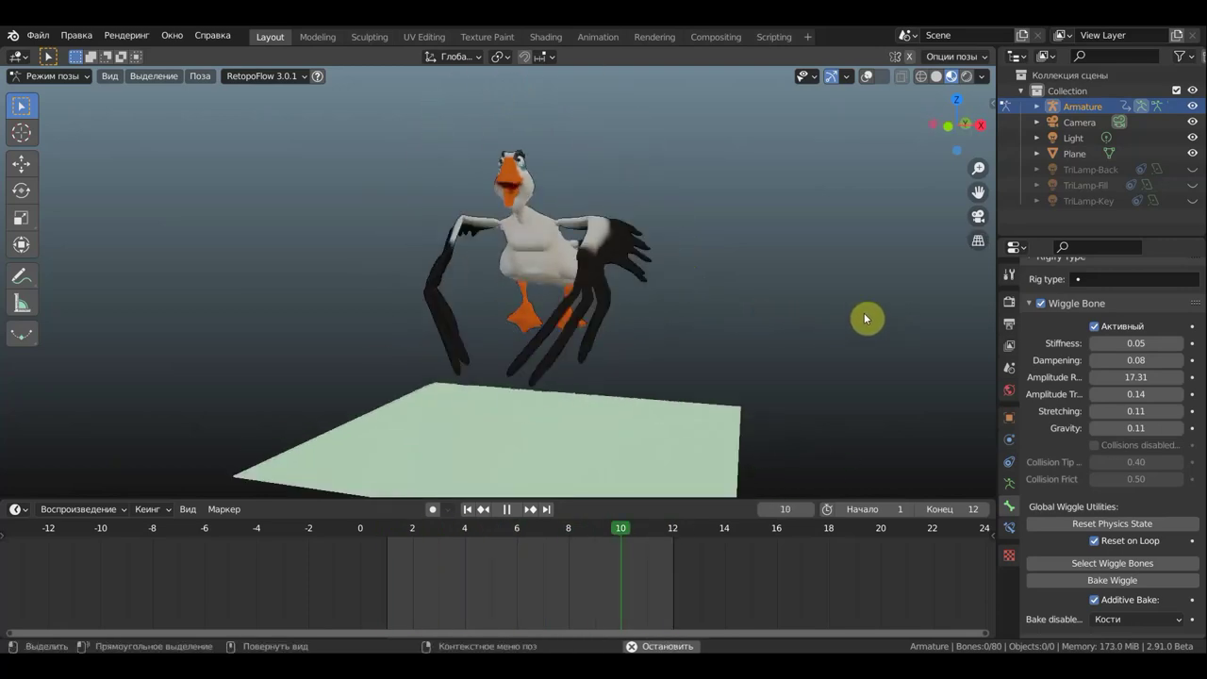
middle_click_drag(858, 314, 864, 317)
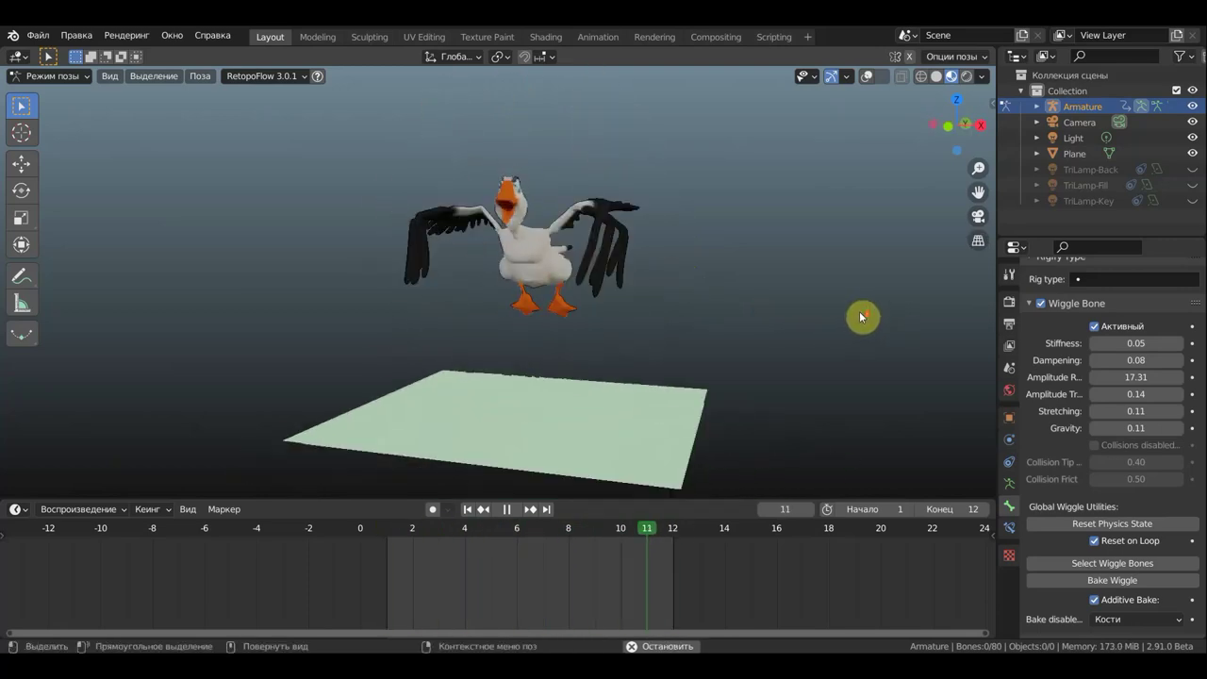